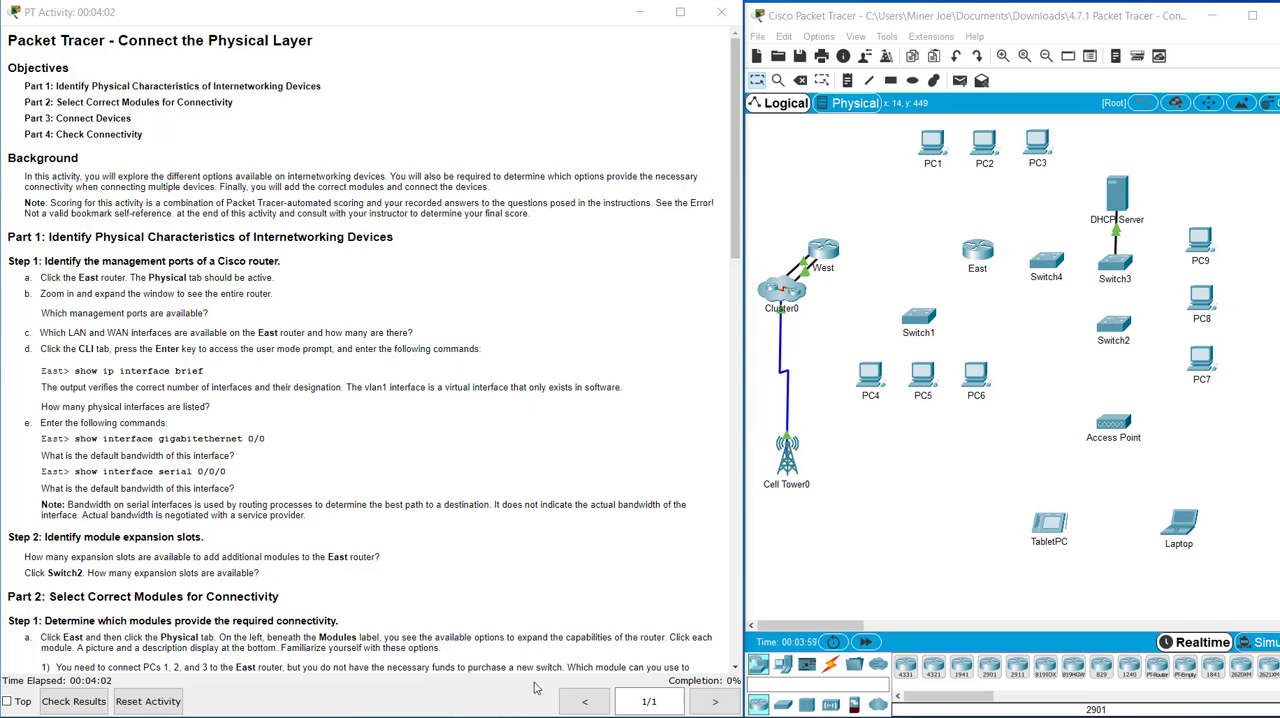
# Examine the East router's ports in a zoomed-in physical view, with the device window widened to show the whole chassis.
pyautogui.click(976, 249)
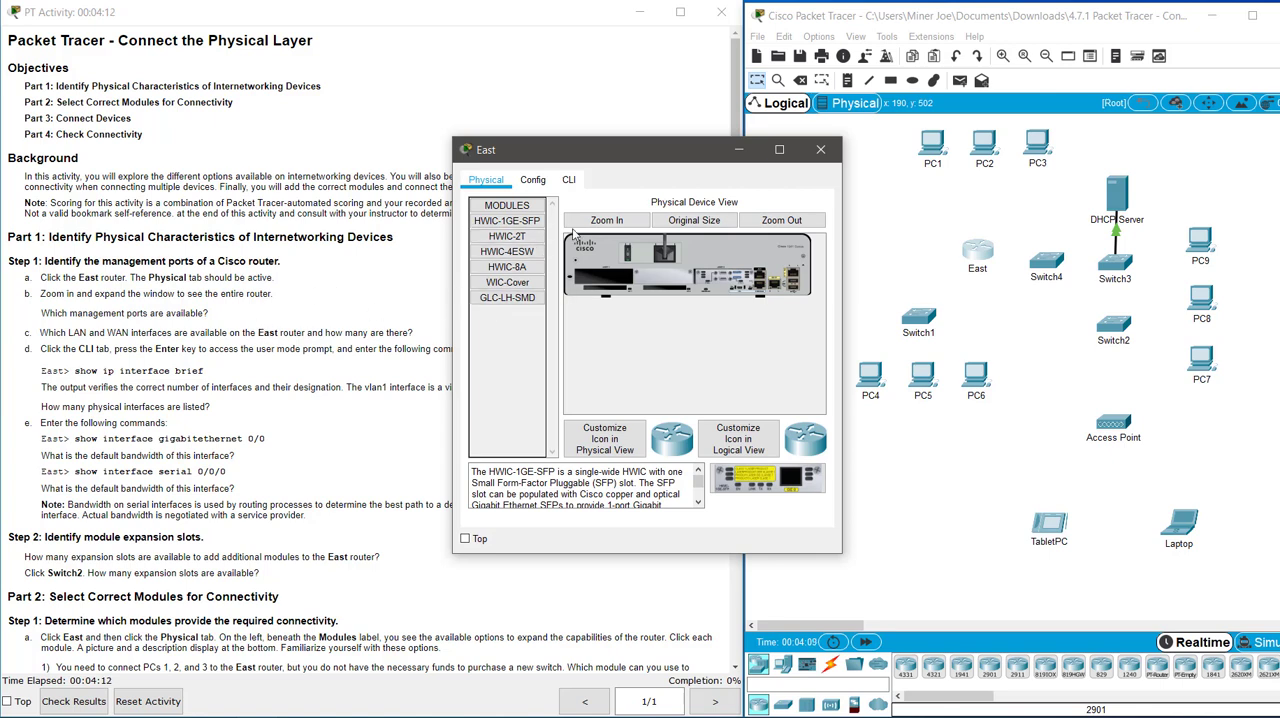
pyautogui.click(608, 221)
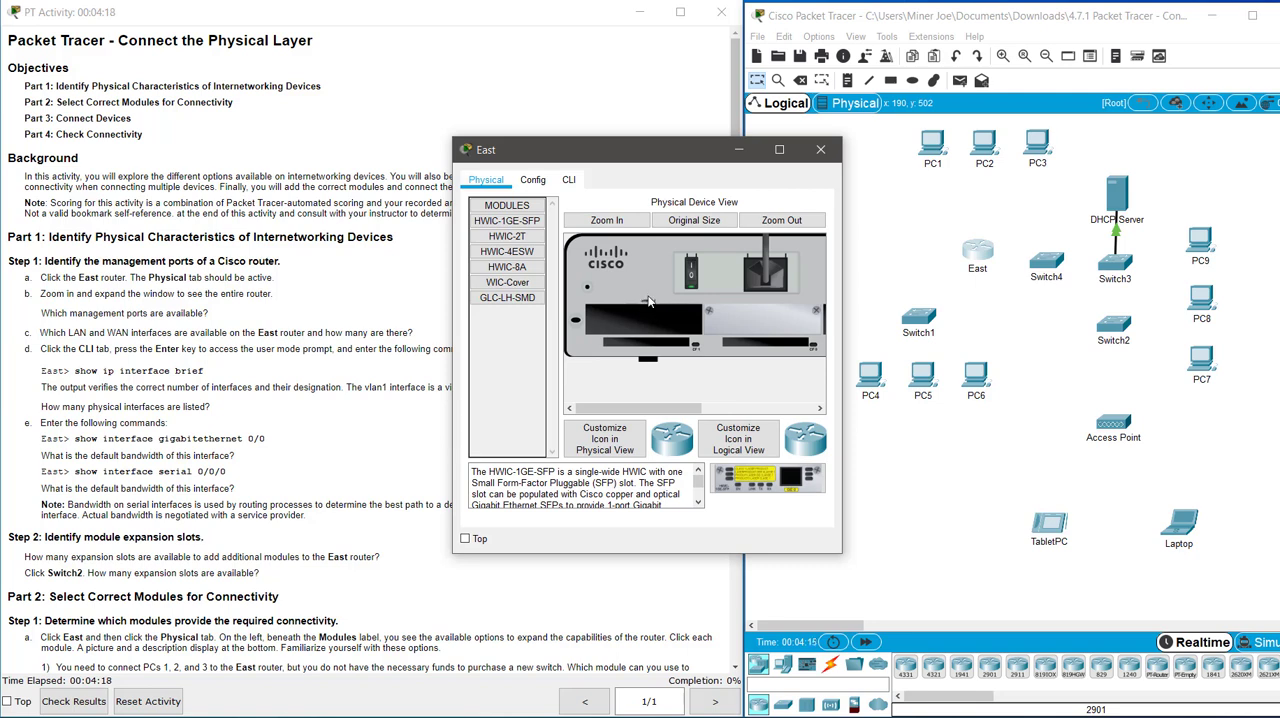
pyautogui.moveTo(682, 410); pyautogui.dragTo(598, 413)
pyautogui.moveTo(843, 352); pyautogui.dragTo(1088, 354)
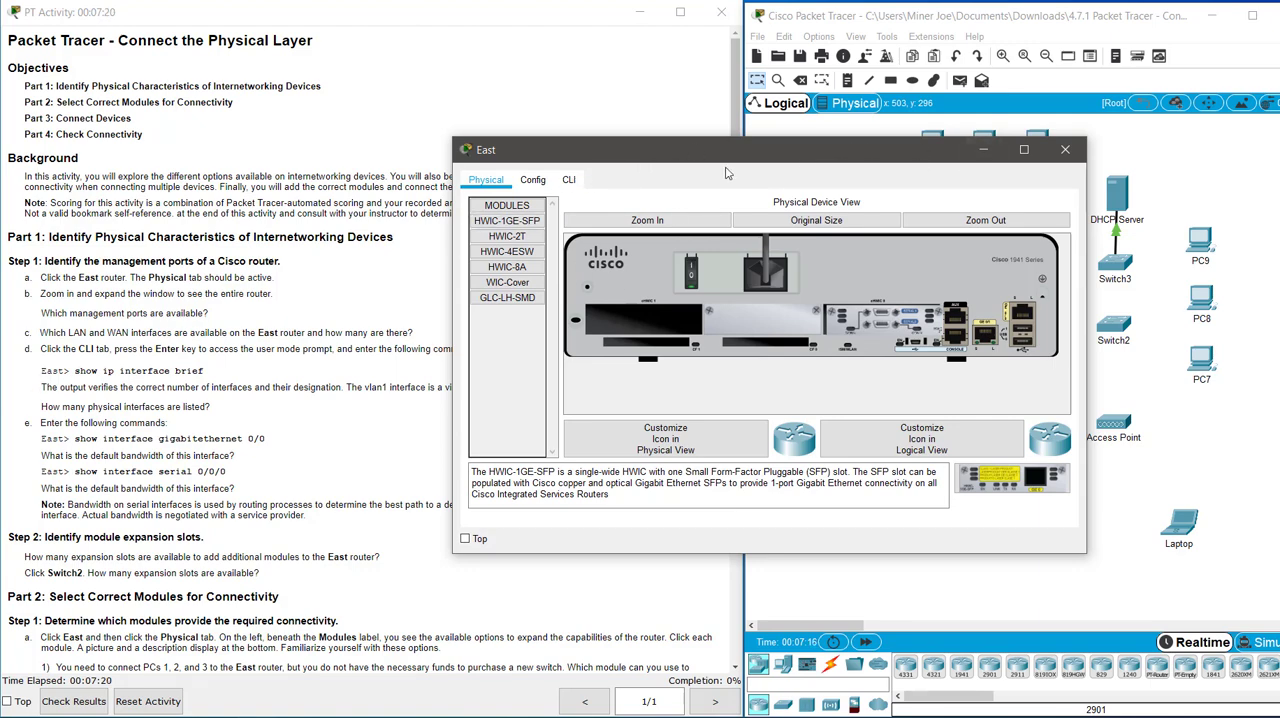
pyautogui.moveTo(685, 163); pyautogui.dragTo(259, 354)
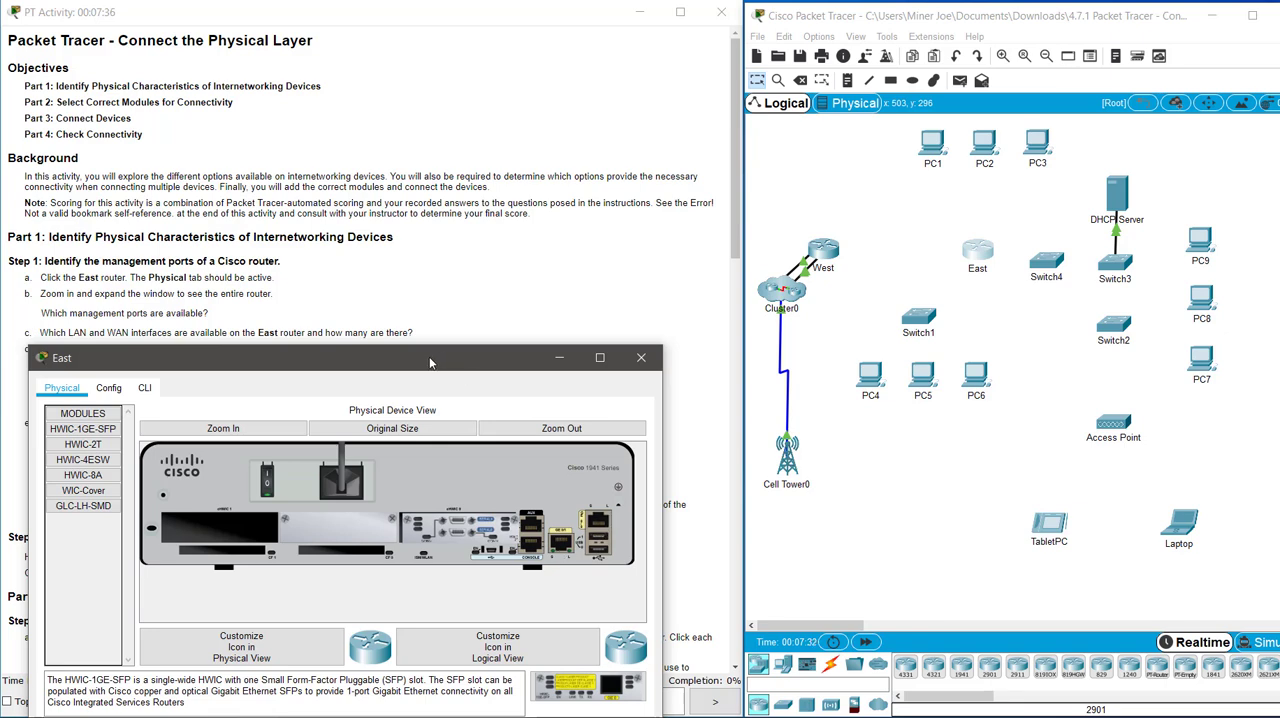
pyautogui.moveTo(431, 360); pyautogui.dragTo(491, 352)
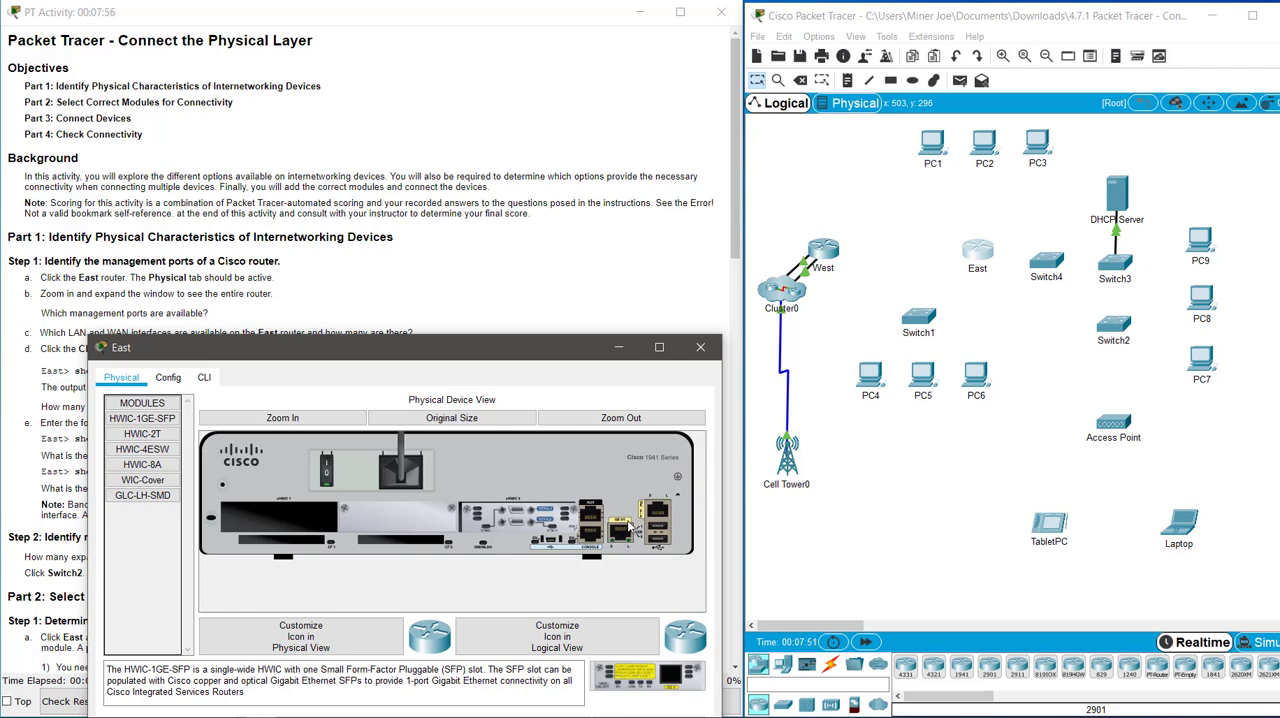
pyautogui.moveTo(484, 352); pyautogui.dragTo(1014, 126)
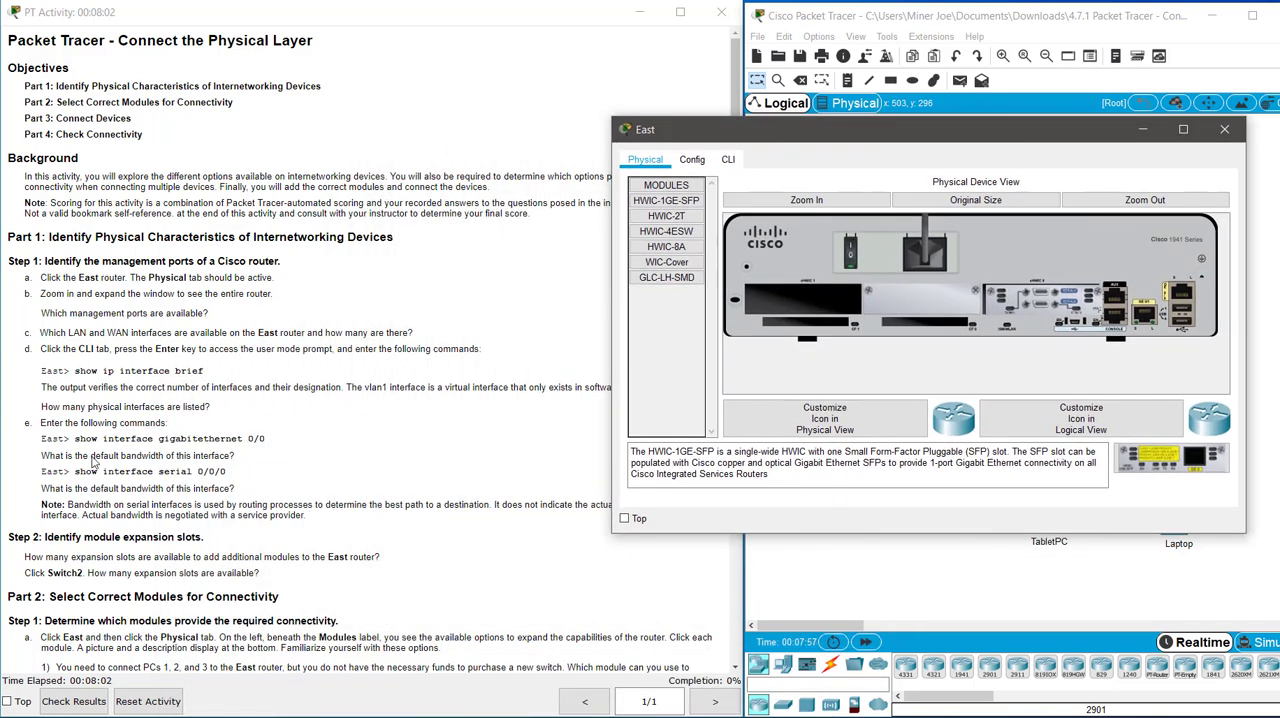
# Start a command-line session on the East router and enter privileged EXEC mode with en.
pyautogui.click(729, 162)
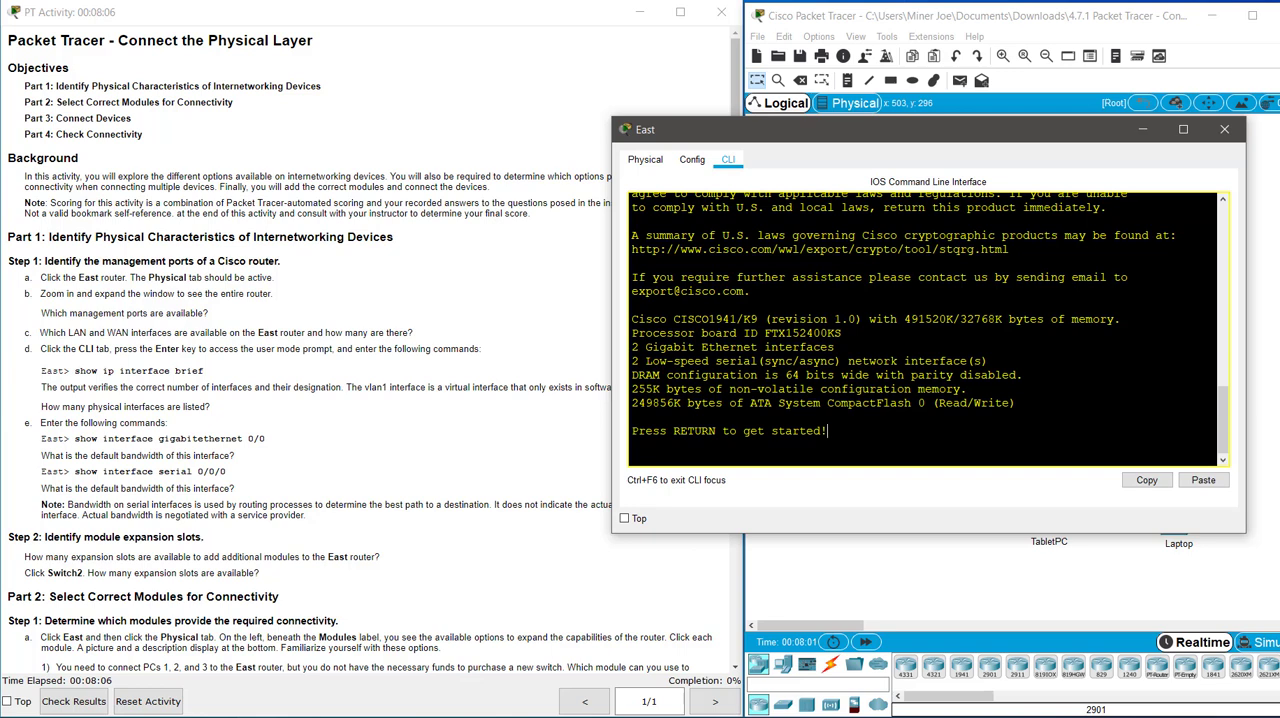
pyautogui.press('Return')
pyautogui.press('Return')
pyautogui.press('Return')
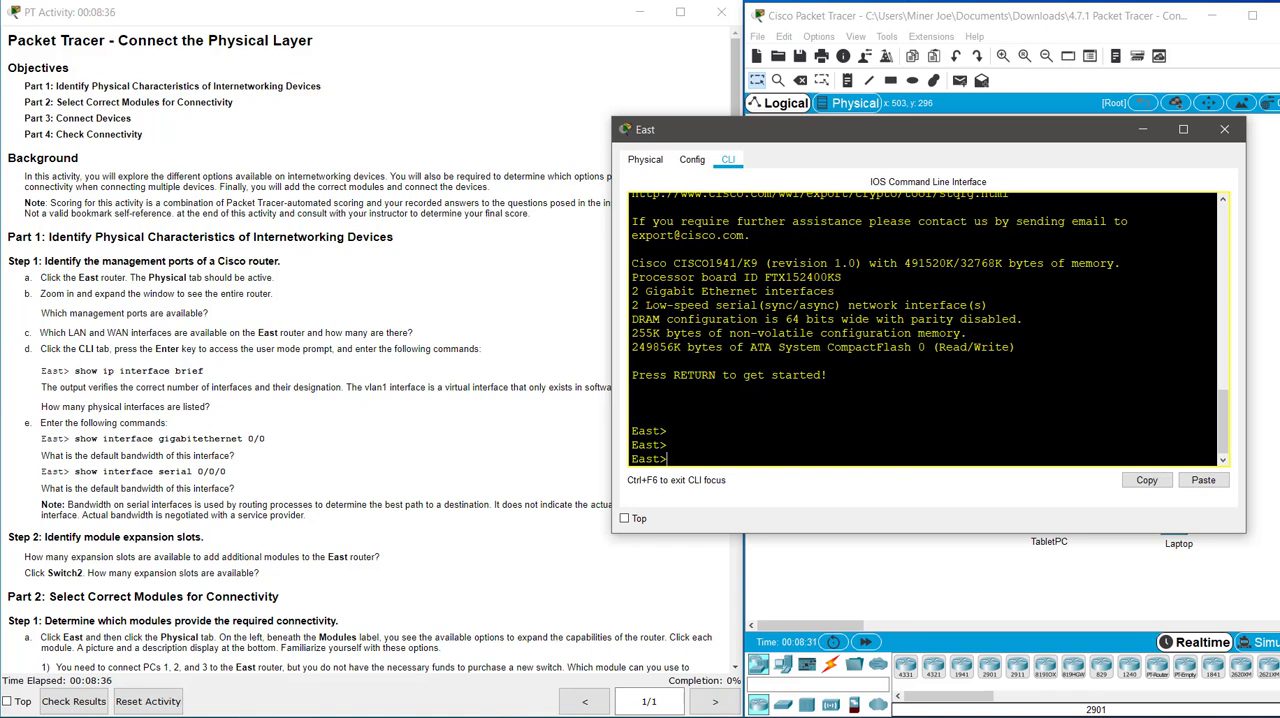
pyautogui.write('en')
pyautogui.press('Return')
# List the East router's interfaces by running show ip int brief.
pyautogui.write('show ip rin')
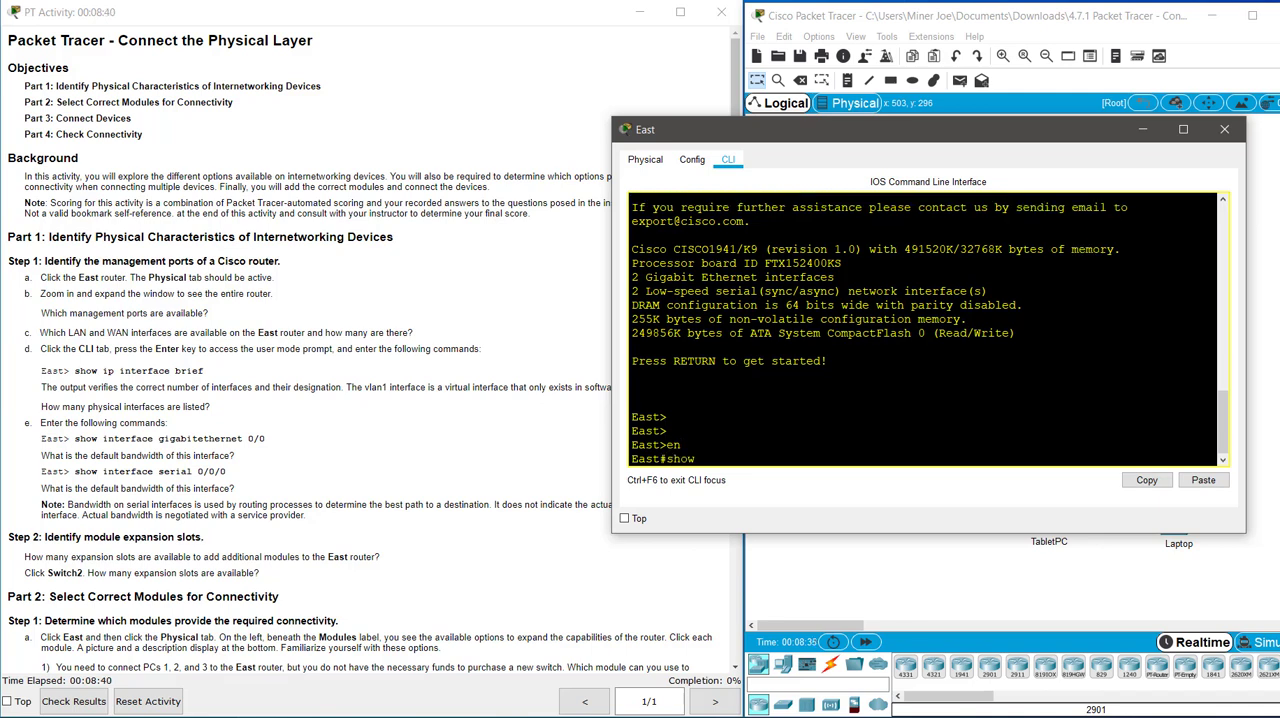
pyautogui.press('BackSpace')
pyautogui.press('BackSpace')
pyautogui.press('BackSpace')
pyautogui.write('int brief')
pyautogui.press('Return')
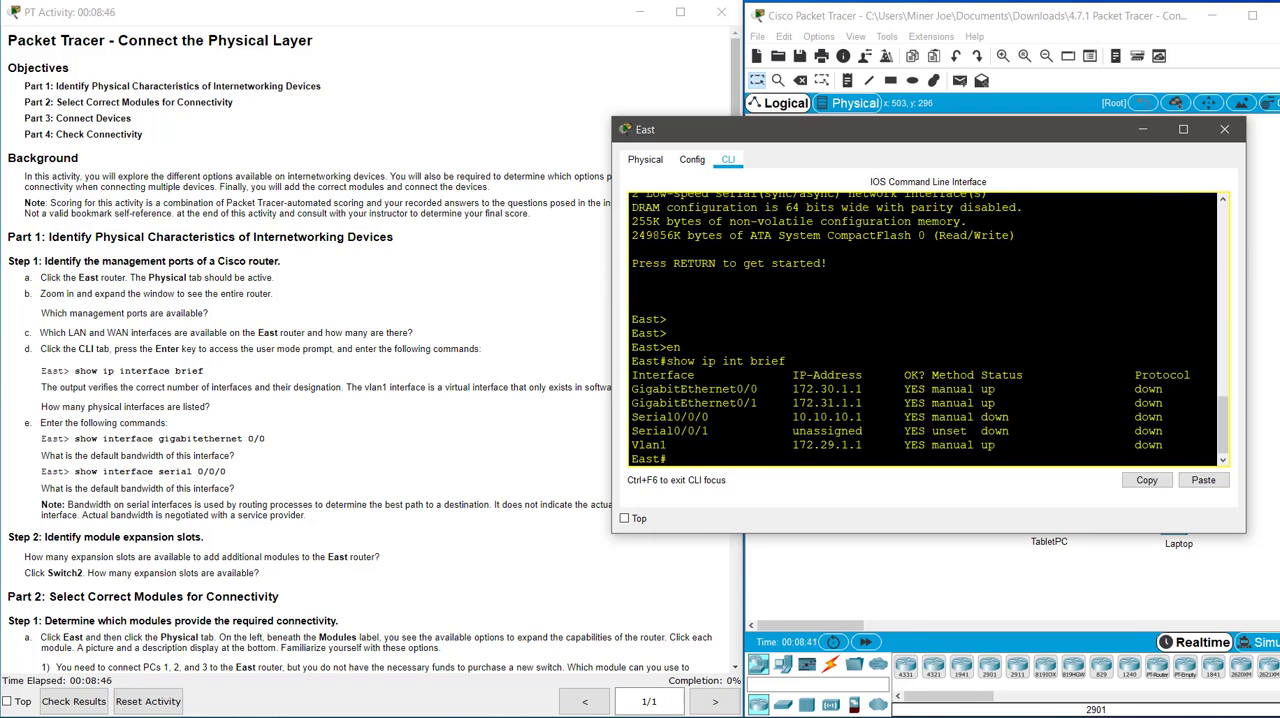
# Examine the physical interfaces and their status and protocol columns in the interface summary.
pyautogui.moveTo(631, 389); pyautogui.dragTo(1170, 431)
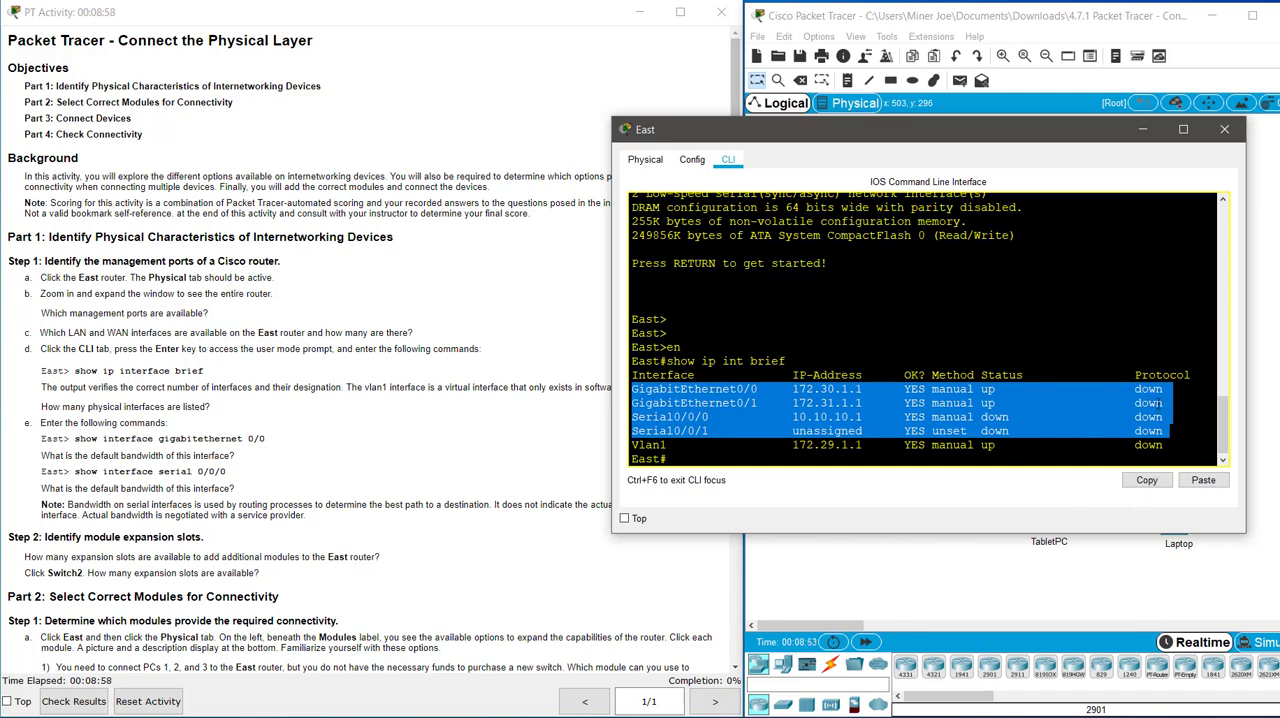
pyautogui.click(1058, 375)
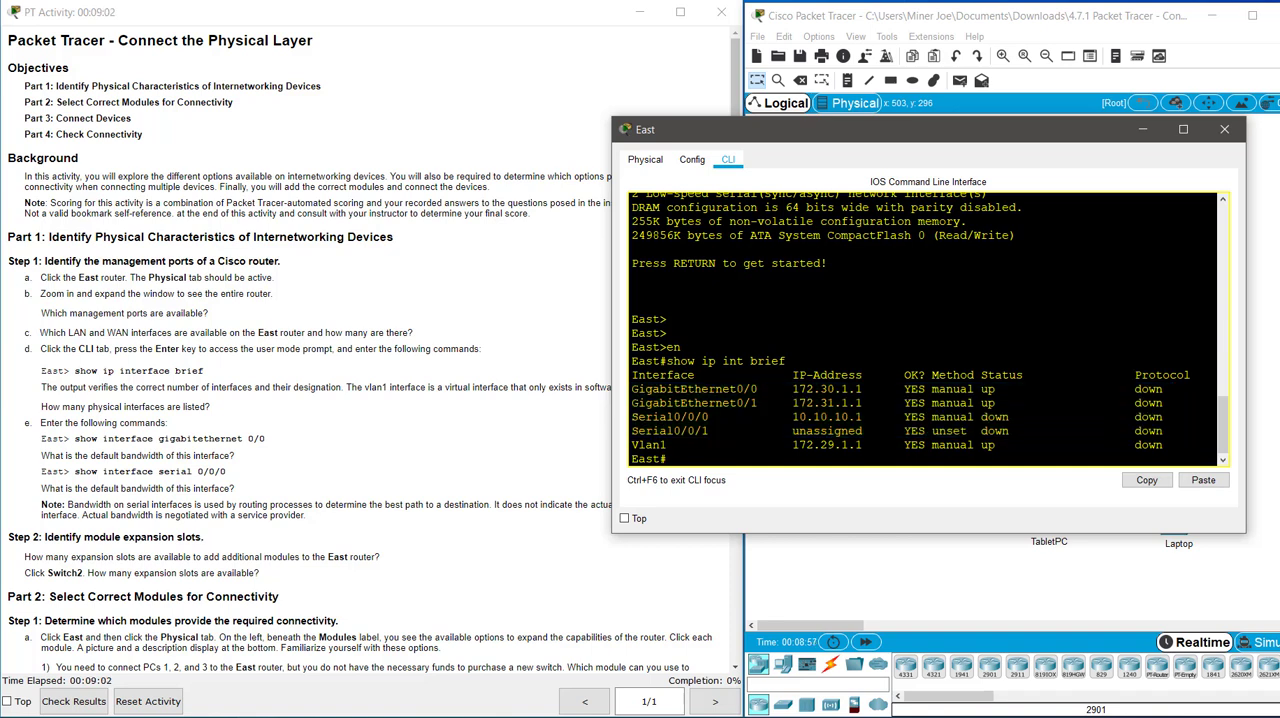
pyautogui.moveTo(1128, 389); pyautogui.dragTo(1170, 389)
pyautogui.click(1170, 389)
pyautogui.moveTo(1021, 432); pyautogui.dragTo(987, 405)
pyautogui.click(1172, 404)
pyautogui.moveTo(1136, 389); pyautogui.dragTo(1170, 417)
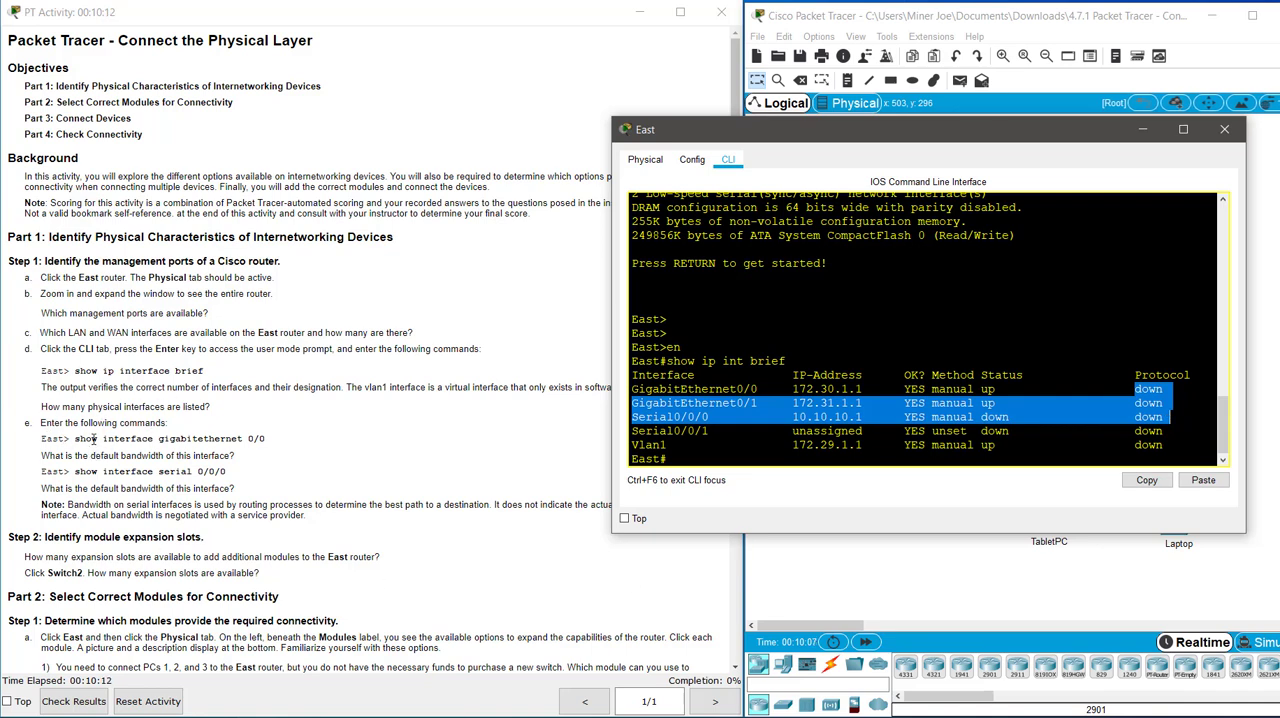
# Run show int g0/0 on the East router, check the interface's bandwidth, and page through the remaining output.
pyautogui.click(789, 464)
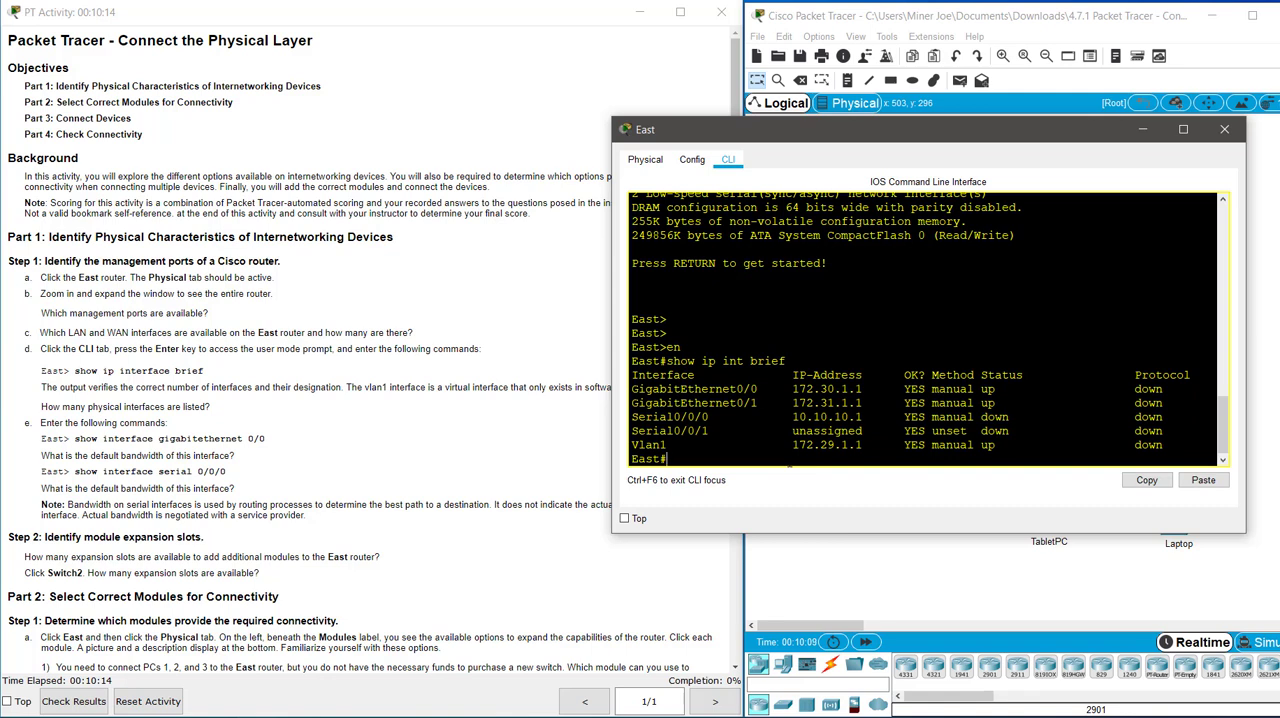
pyautogui.write('show int g0/0')
pyautogui.press('Return')
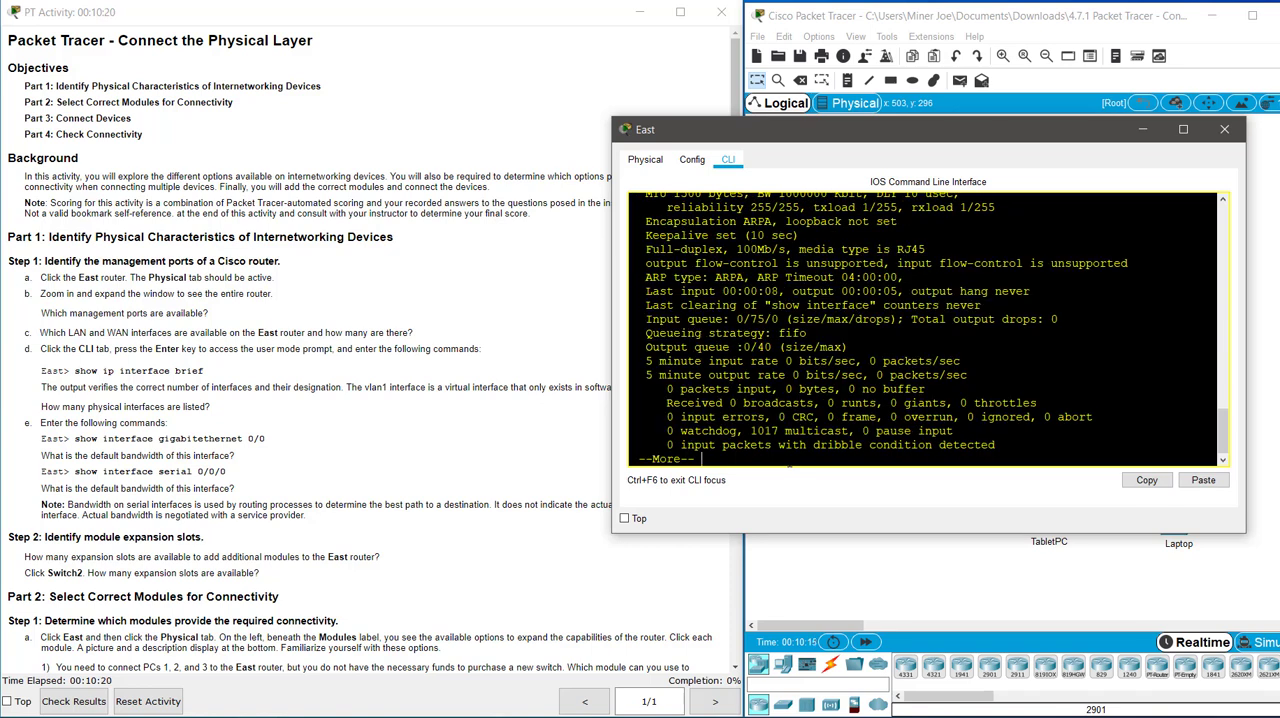
pyautogui.scroll(2, 790, 462)
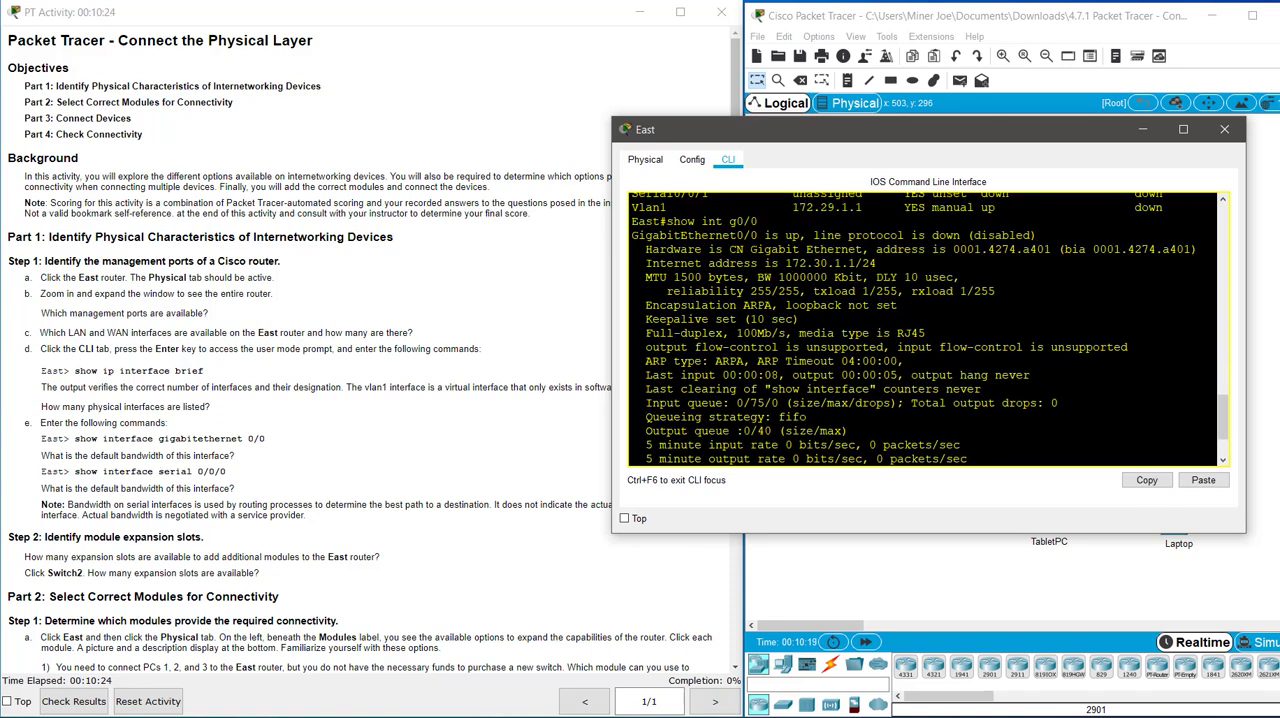
pyautogui.moveTo(778, 277); pyautogui.dragTo(864, 277)
pyautogui.scroll(-2, 928, 329)
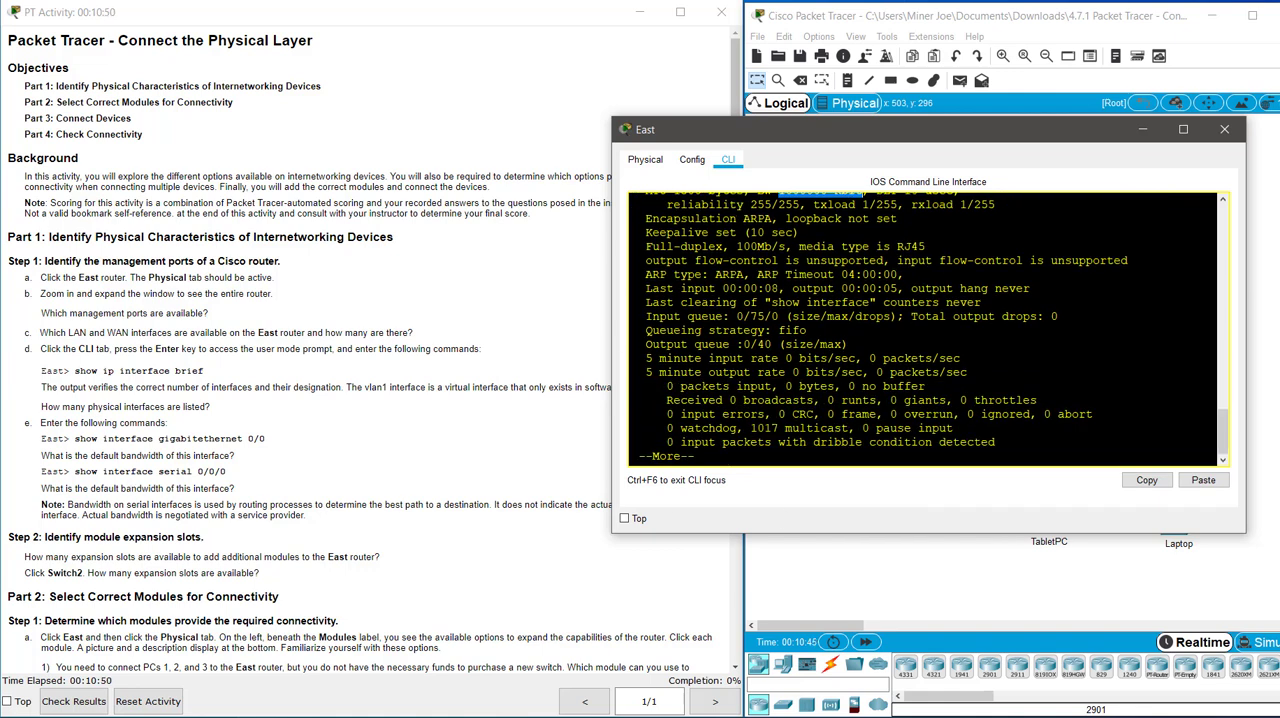
pyautogui.press('space')
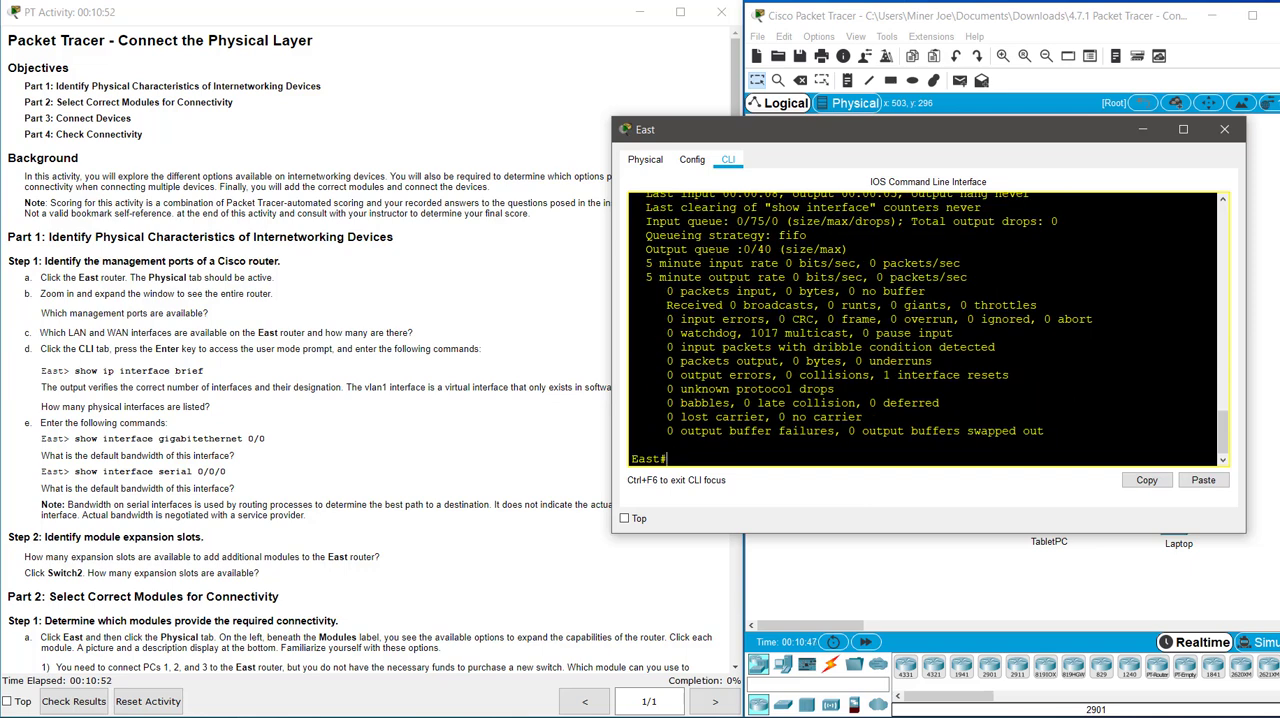
# Run show int s0/0/0 on the East router and check the serial interface's bandwidth.
pyautogui.write('show int s0/0/0')
pyautogui.press('Return')
pyautogui.scroll(2, 930, 329)
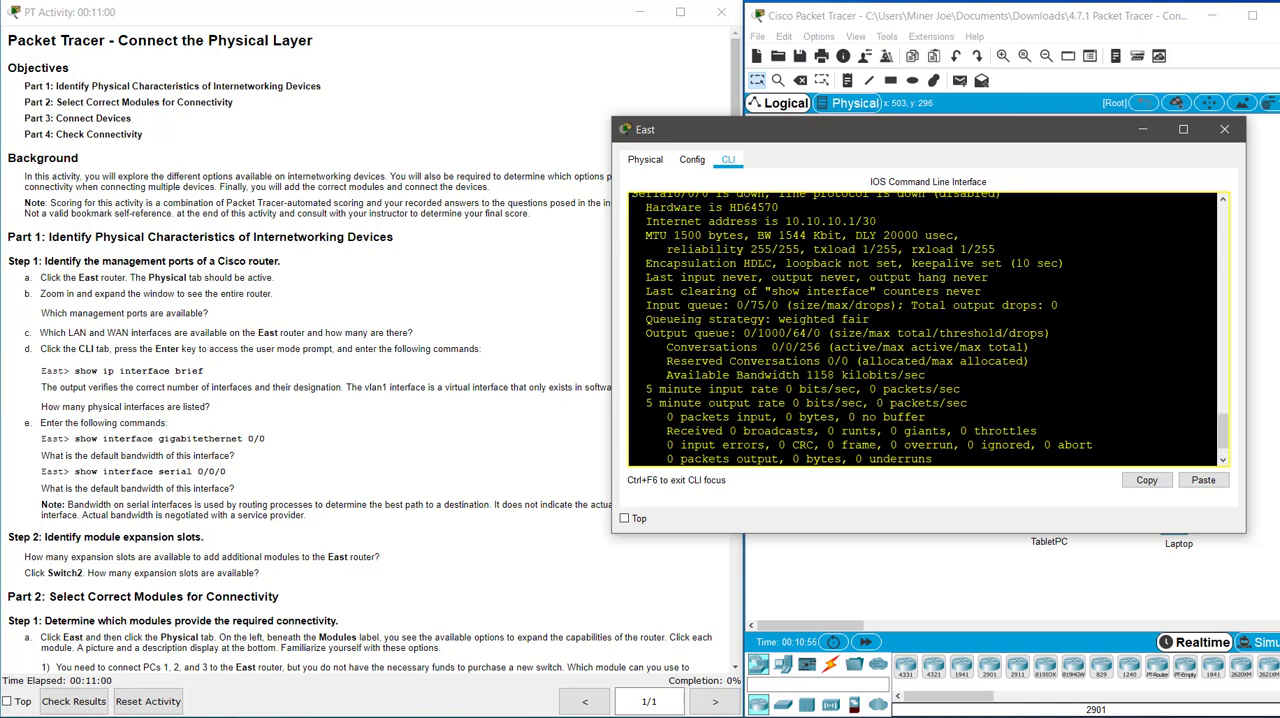
pyautogui.scroll(2, 930, 329)
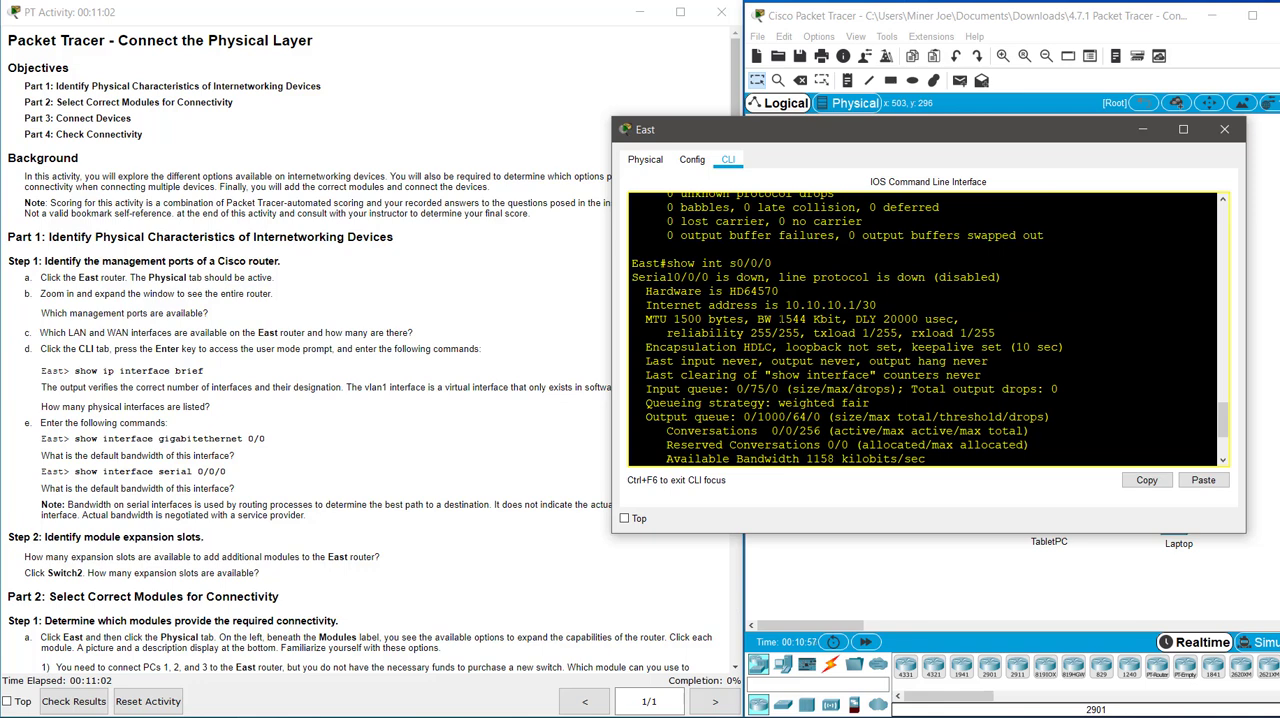
pyautogui.moveTo(778, 319); pyautogui.dragTo(843, 319)
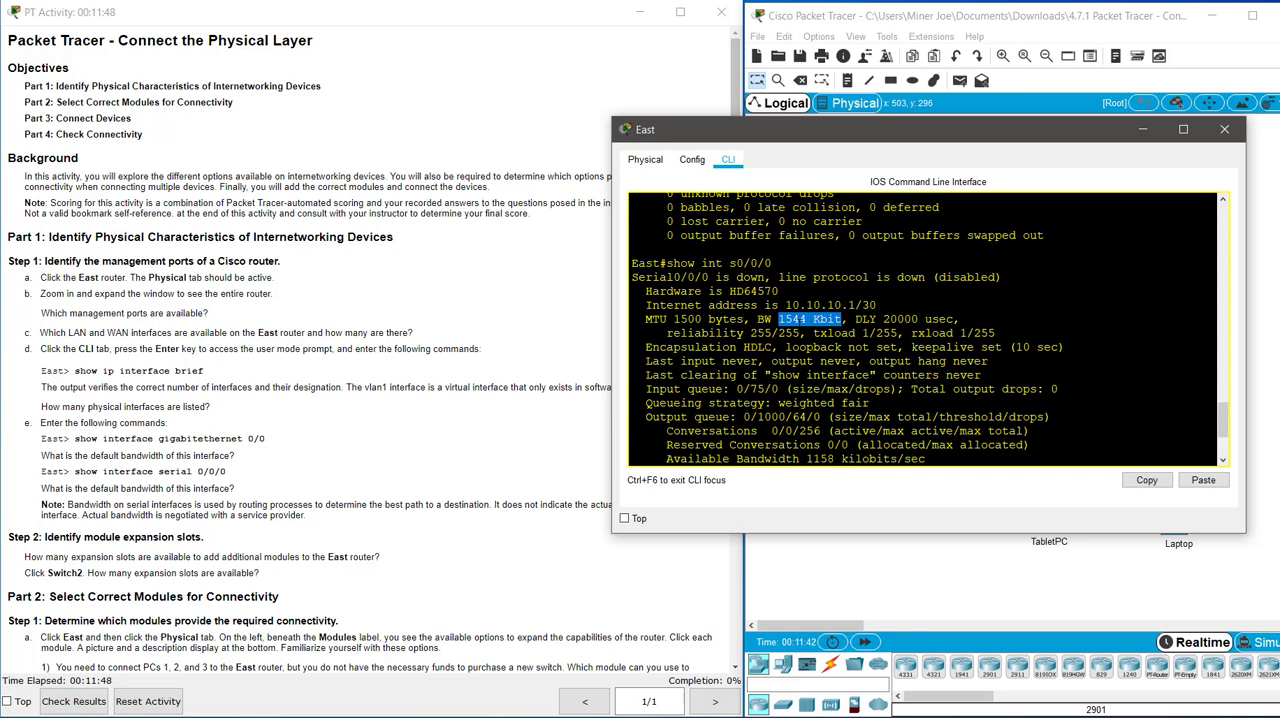
# Read the activity instructions on expansion slots and modules, and inspect the East router's slots in its physical view.
pyautogui.click(431, 382)
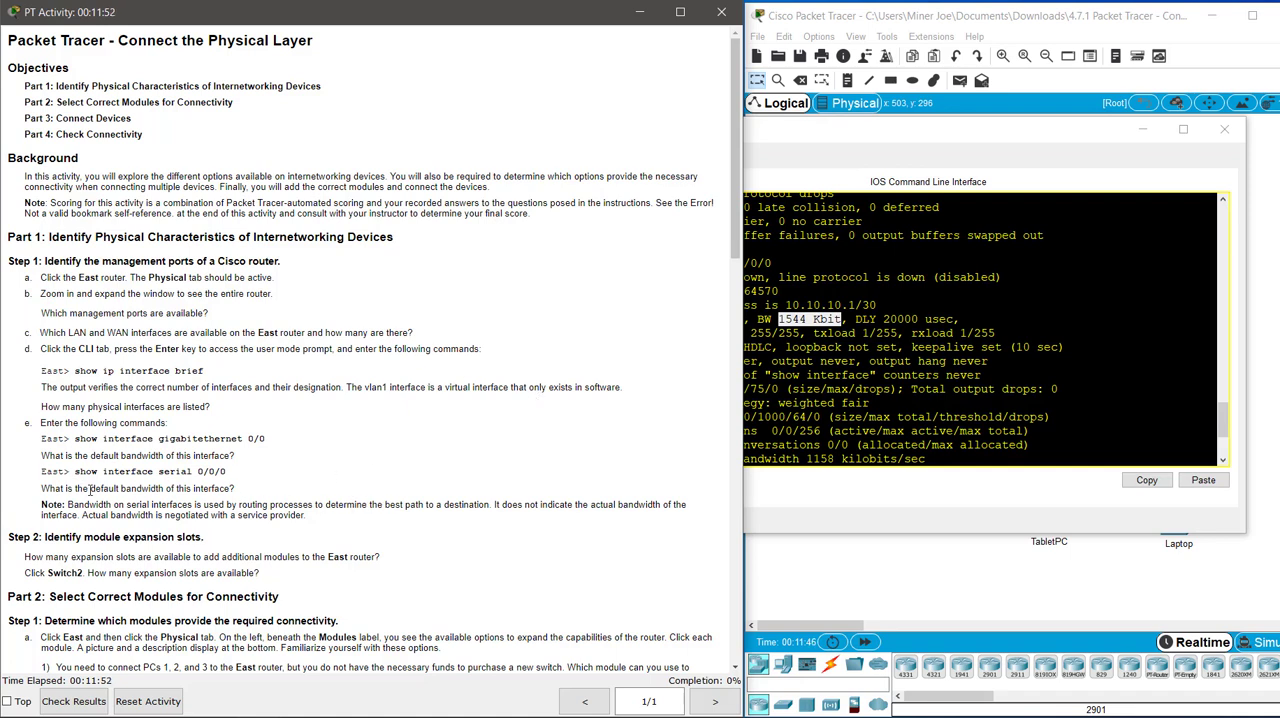
pyautogui.scroll(-1, 417, 435)
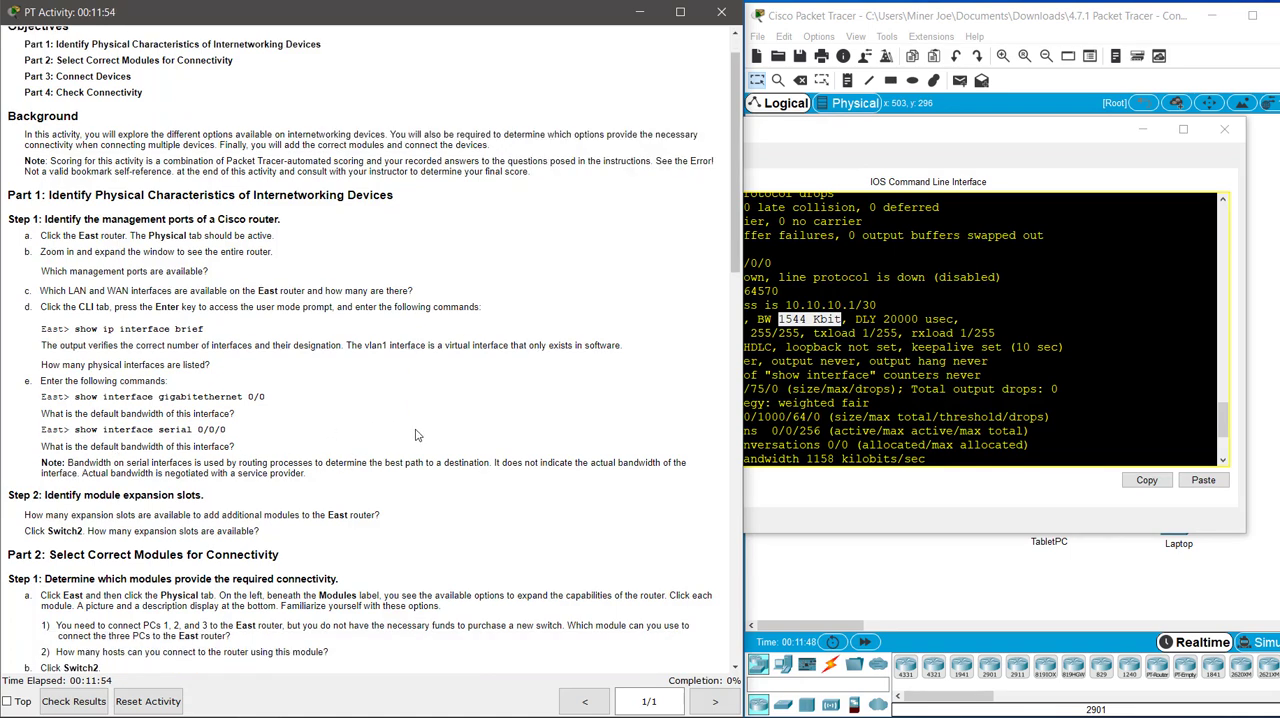
pyautogui.scroll(-4, 510, 401)
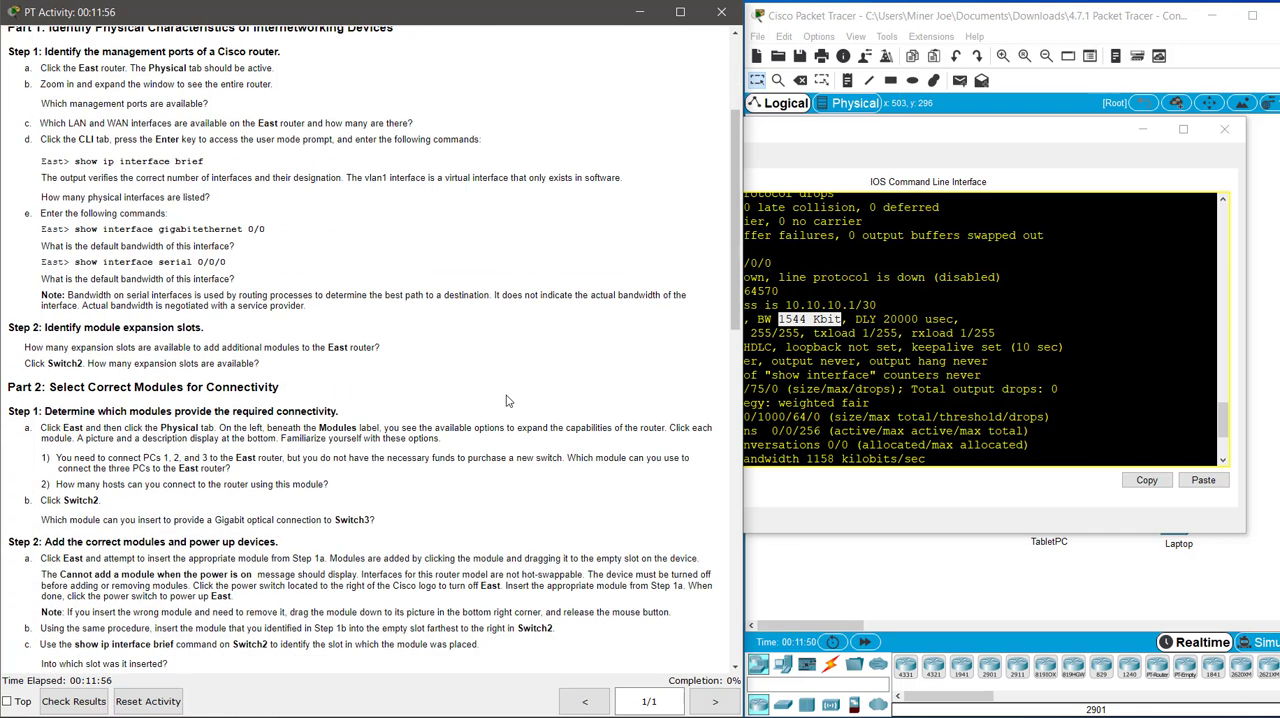
pyautogui.scroll(-3, 506, 401)
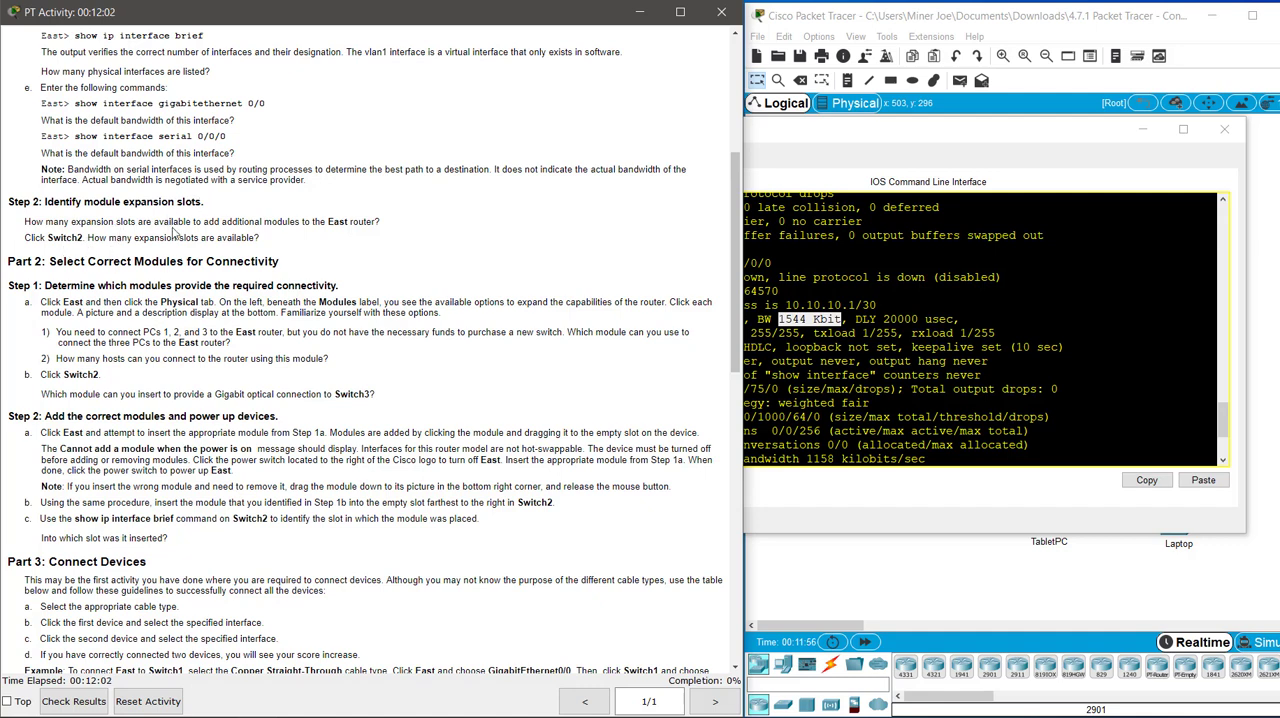
pyautogui.click(870, 148)
pyautogui.moveTo(881, 125); pyautogui.dragTo(1026, 142)
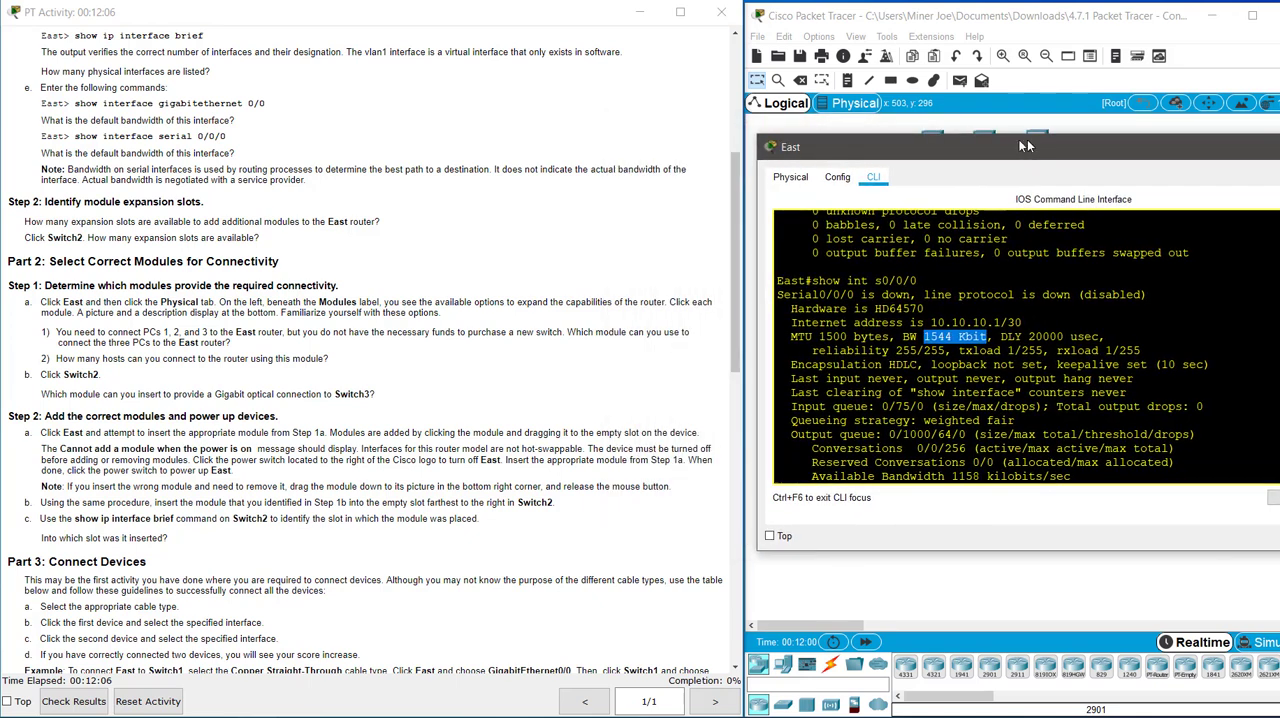
pyautogui.click(792, 177)
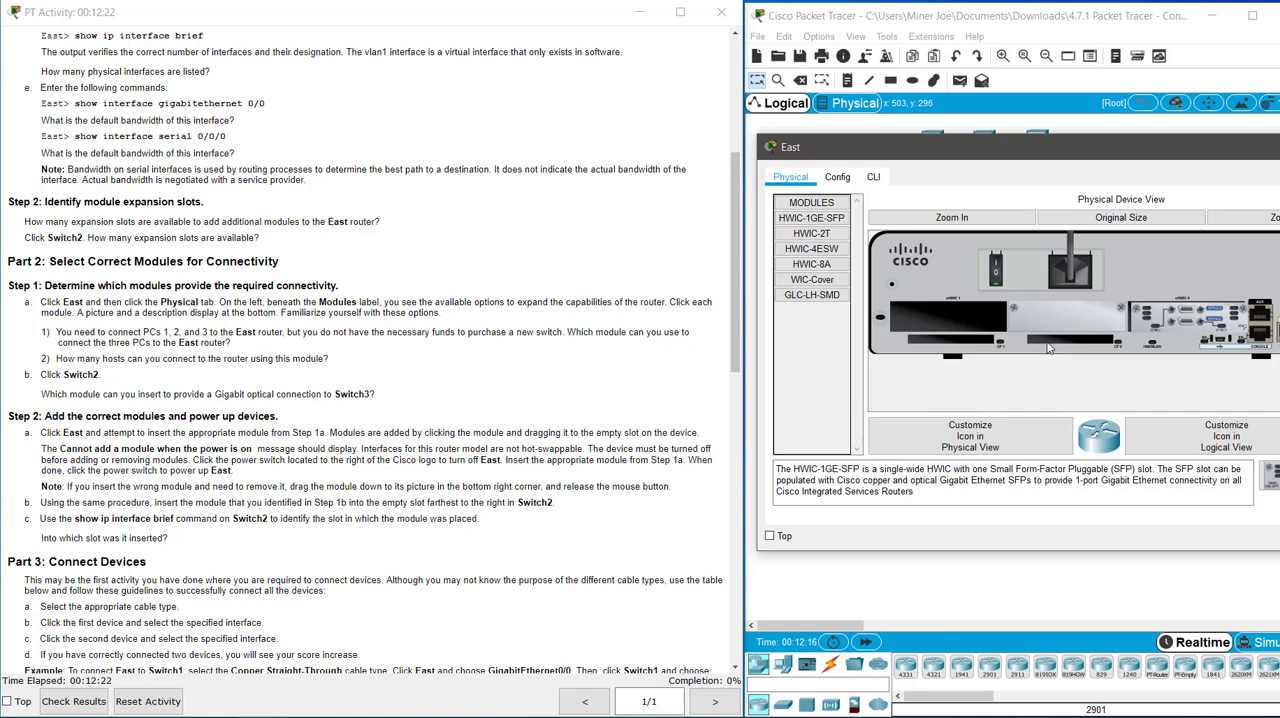
pyautogui.click(464, 381)
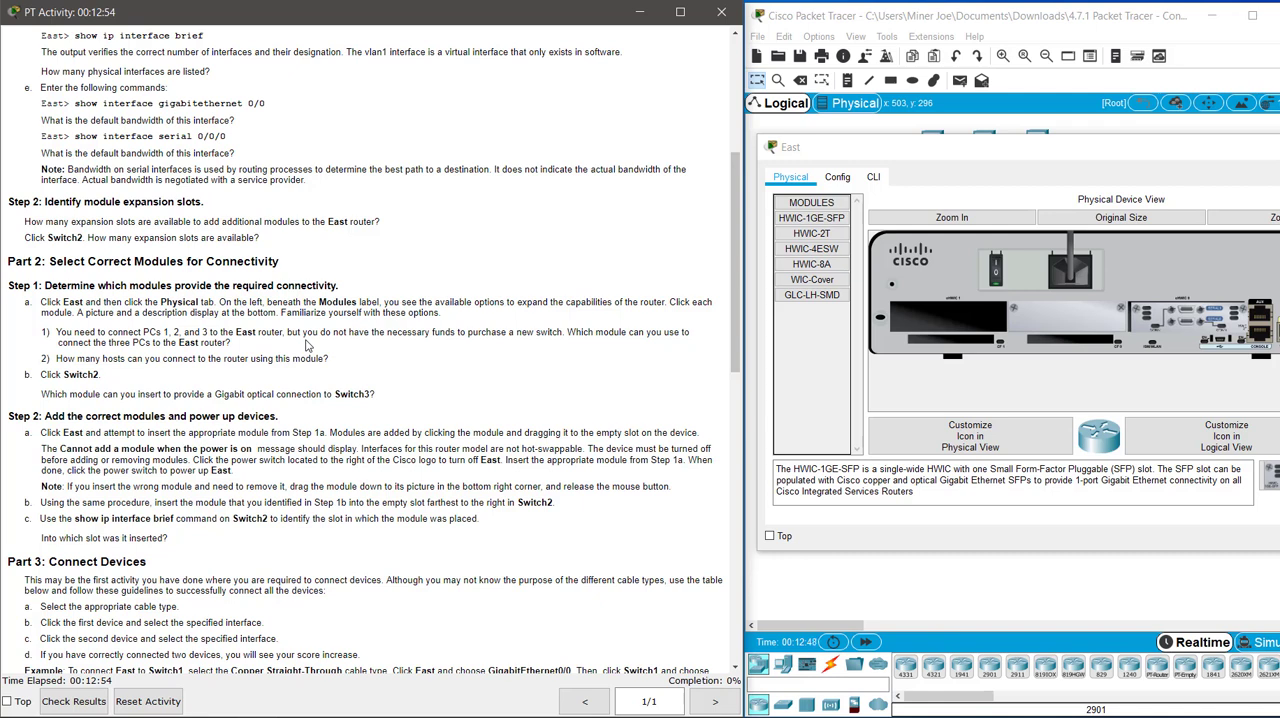
# View the HWIC-4ESW module's description and try to insert the module into East's empty slot while the power is on.
pyautogui.click(818, 256)
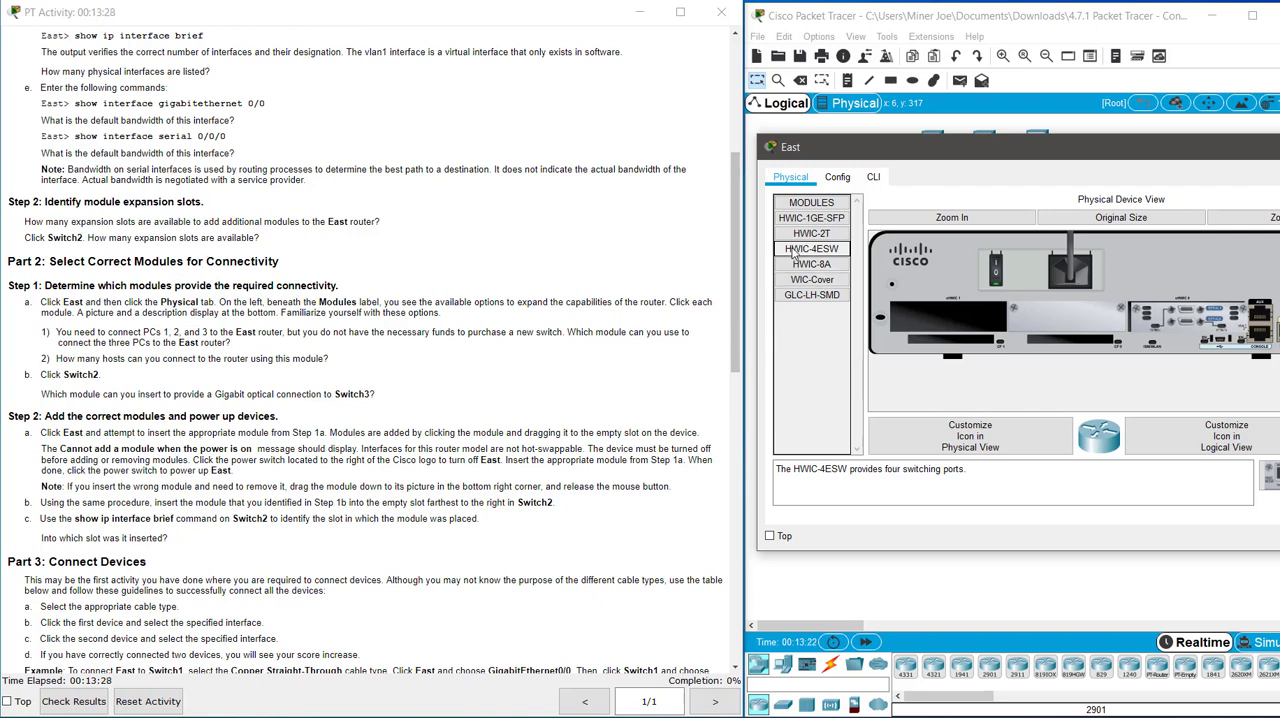
pyautogui.moveTo(793, 253); pyautogui.dragTo(953, 323)
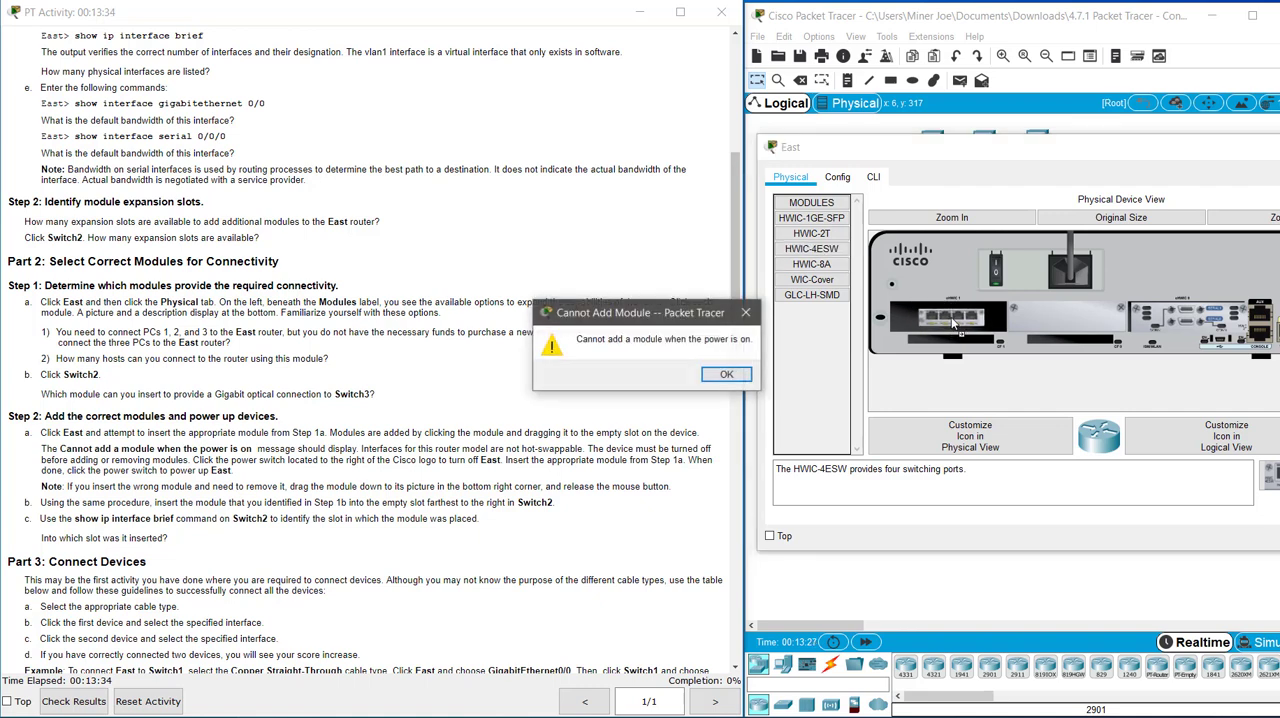
pyautogui.click(726, 375)
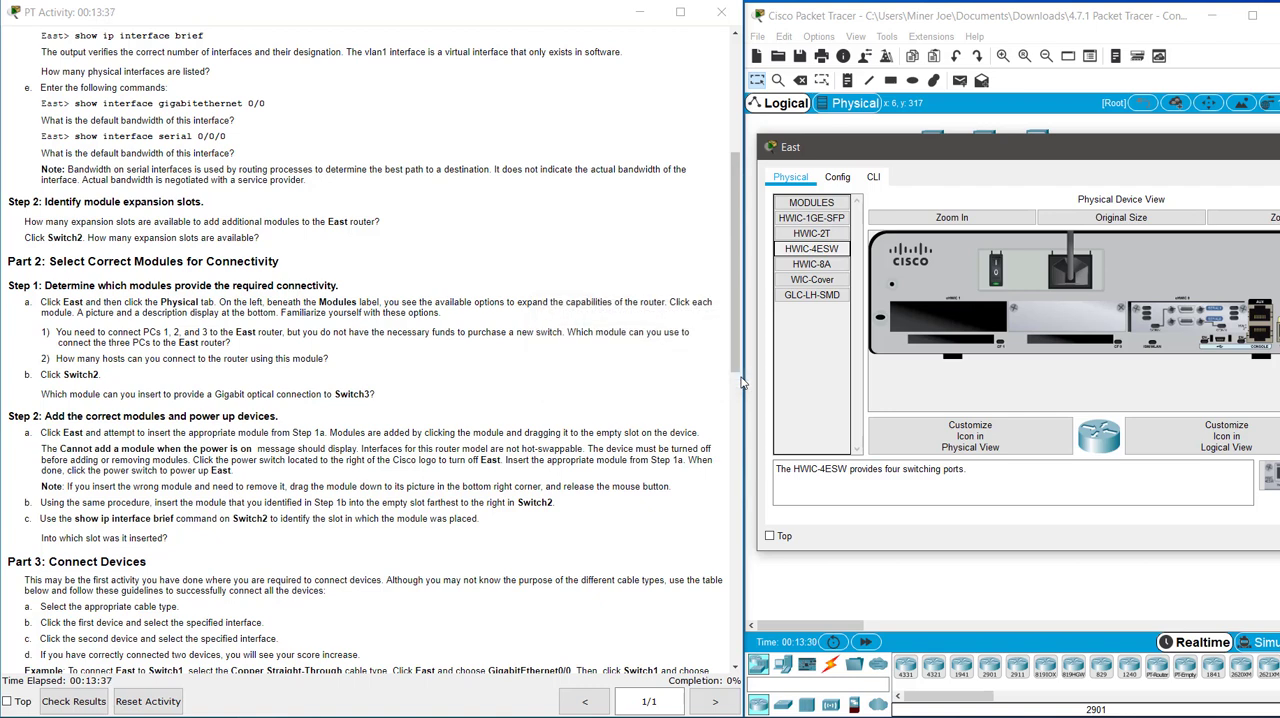
# Install the HWIC-4ESW module in the East router's empty slot with the power off, and switch the router back on.
pyautogui.click(999, 263)
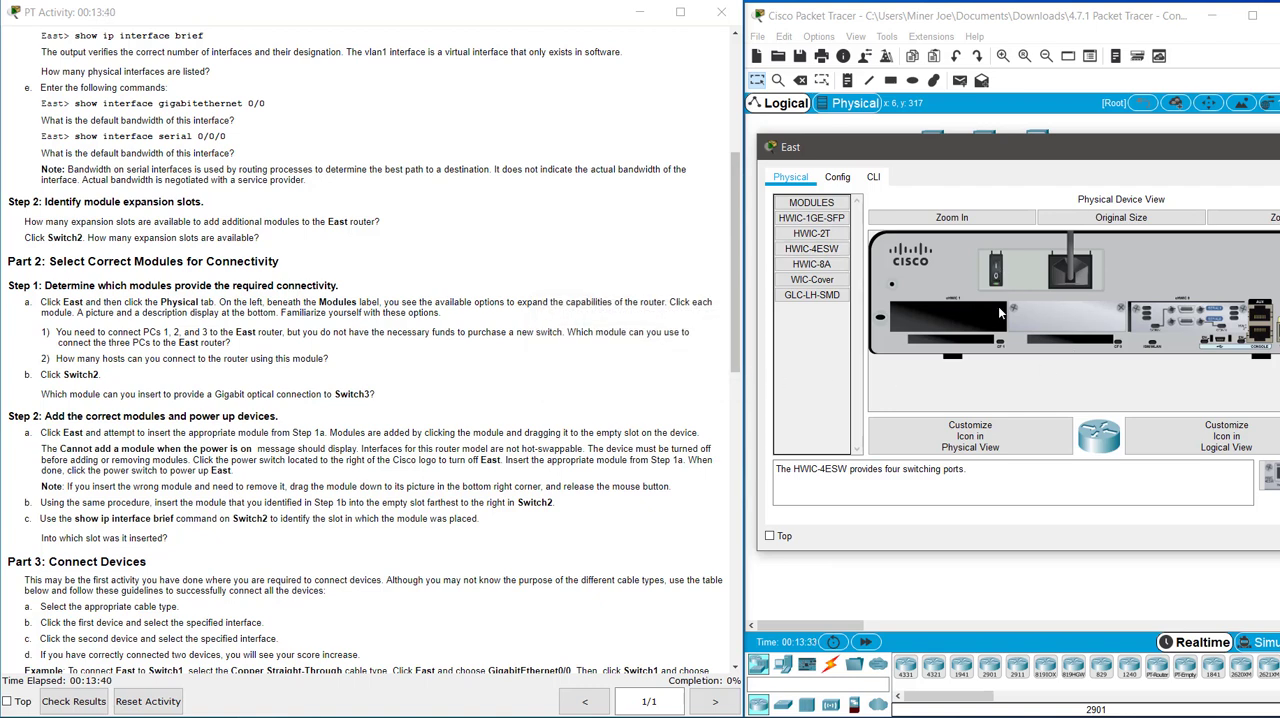
pyautogui.click(803, 250)
pyautogui.moveTo(803, 250); pyautogui.dragTo(940, 316)
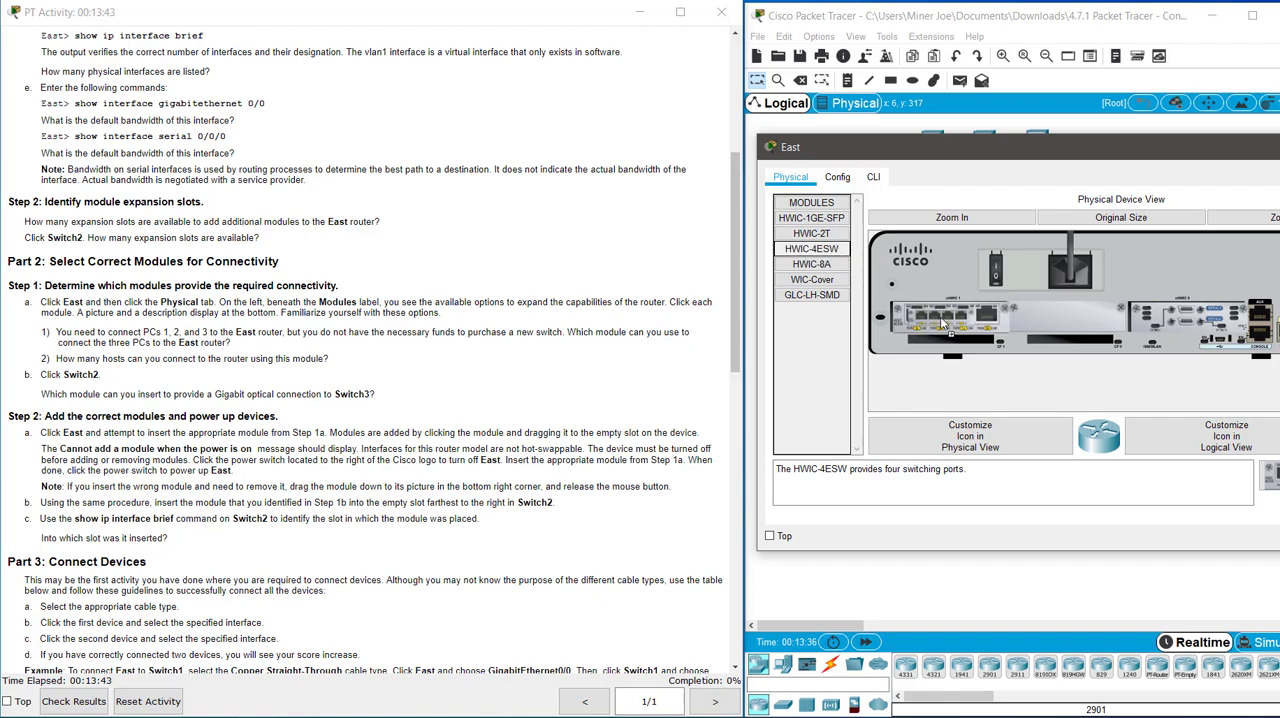
pyautogui.click(1000, 262)
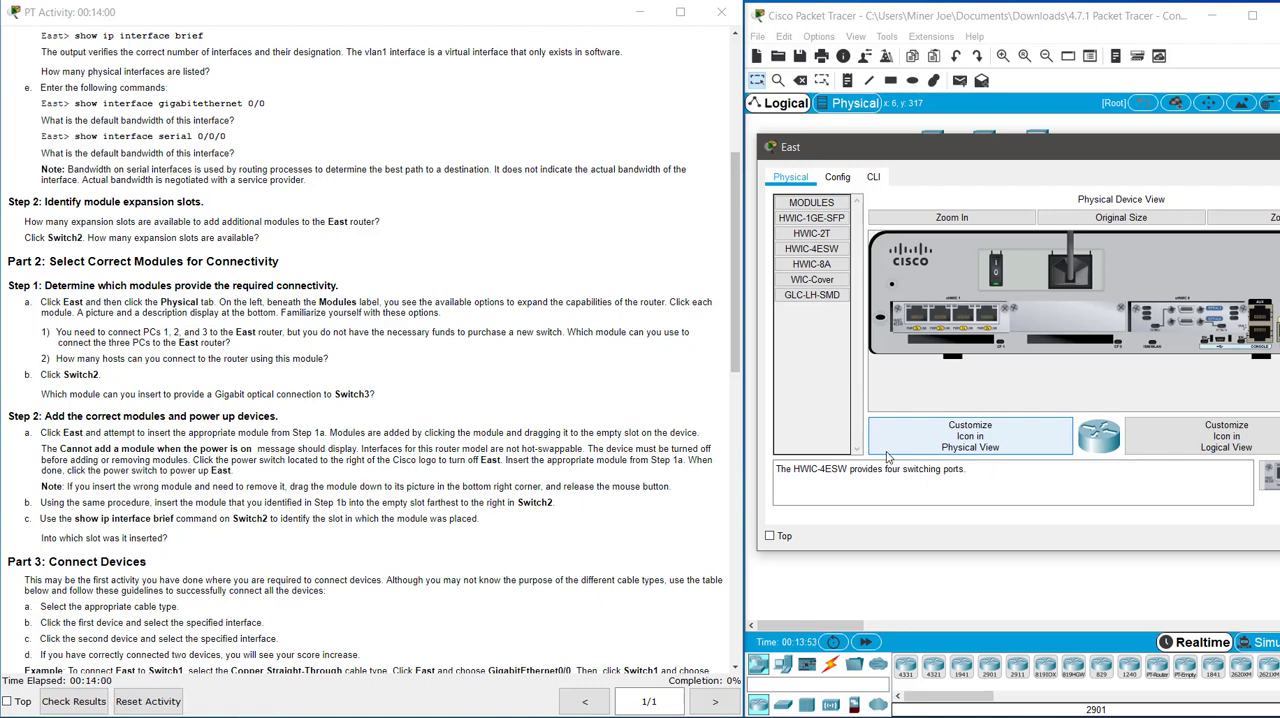
# Open the restarted East router's command line and enter privileged EXEC mode.
pyautogui.click(874, 178)
pyautogui.scroll(20, 1026, 347)
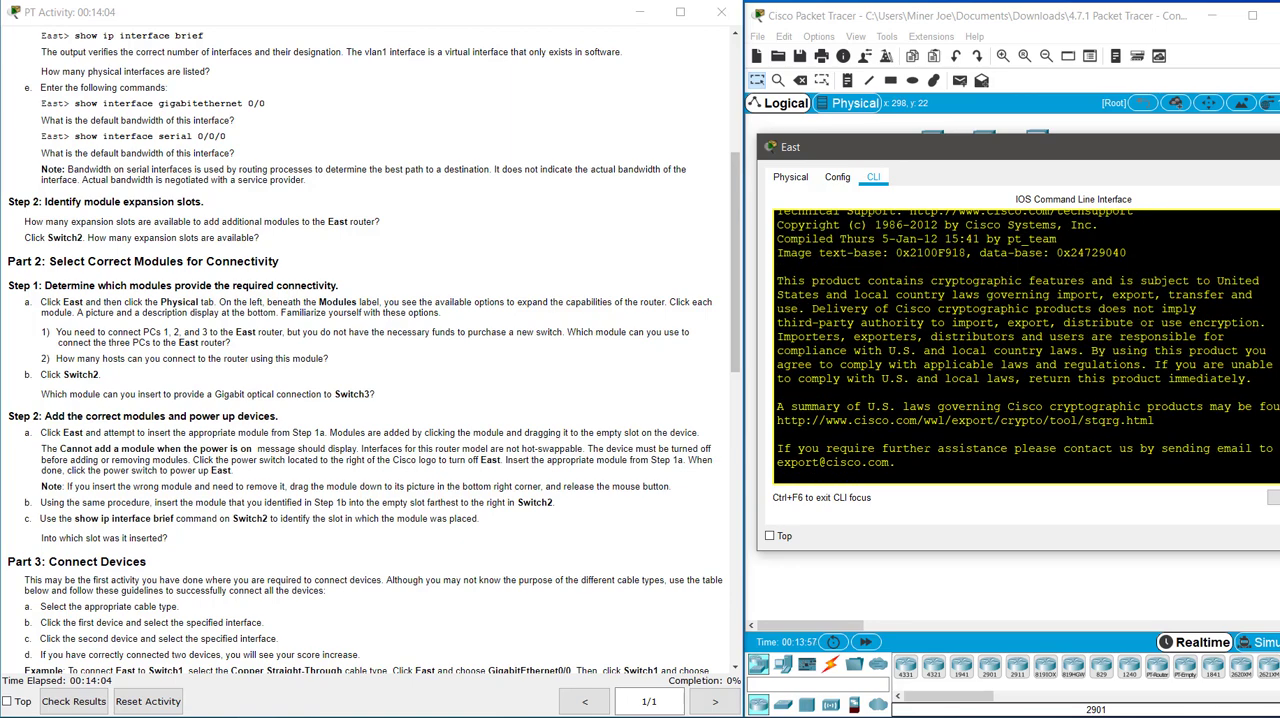
pyautogui.scroll(-20, 1026, 347)
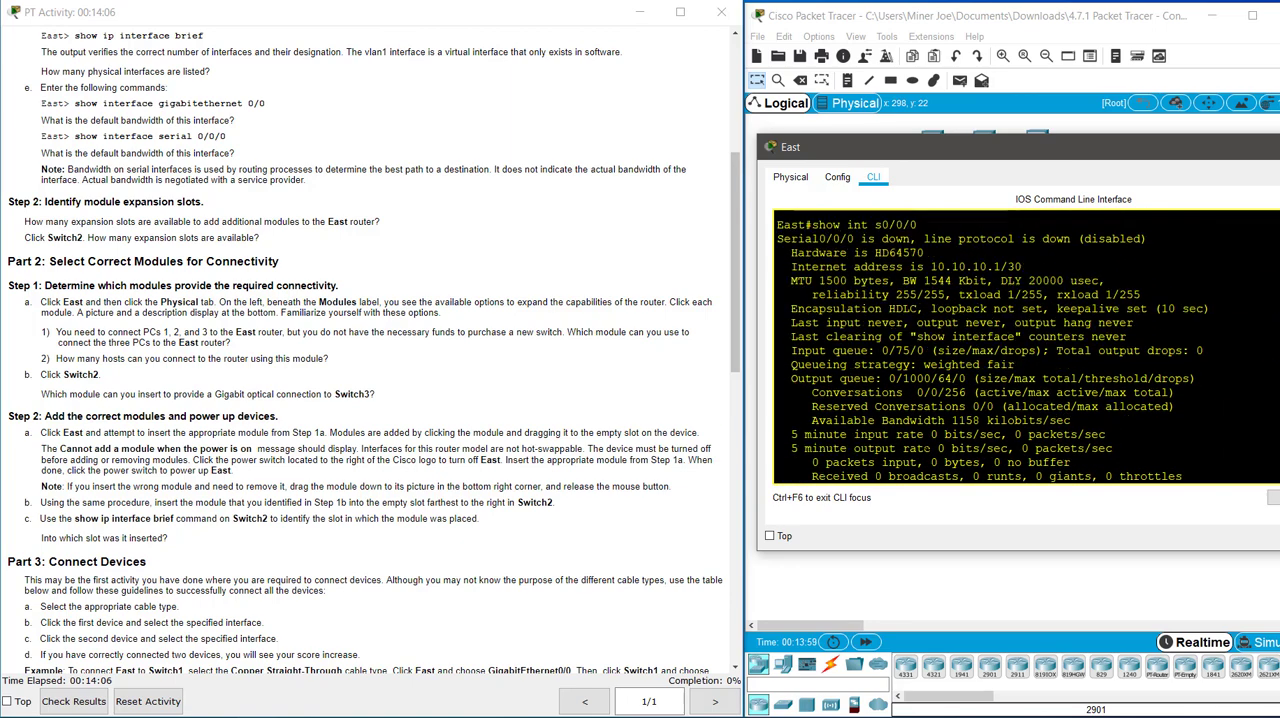
pyautogui.press('Return')
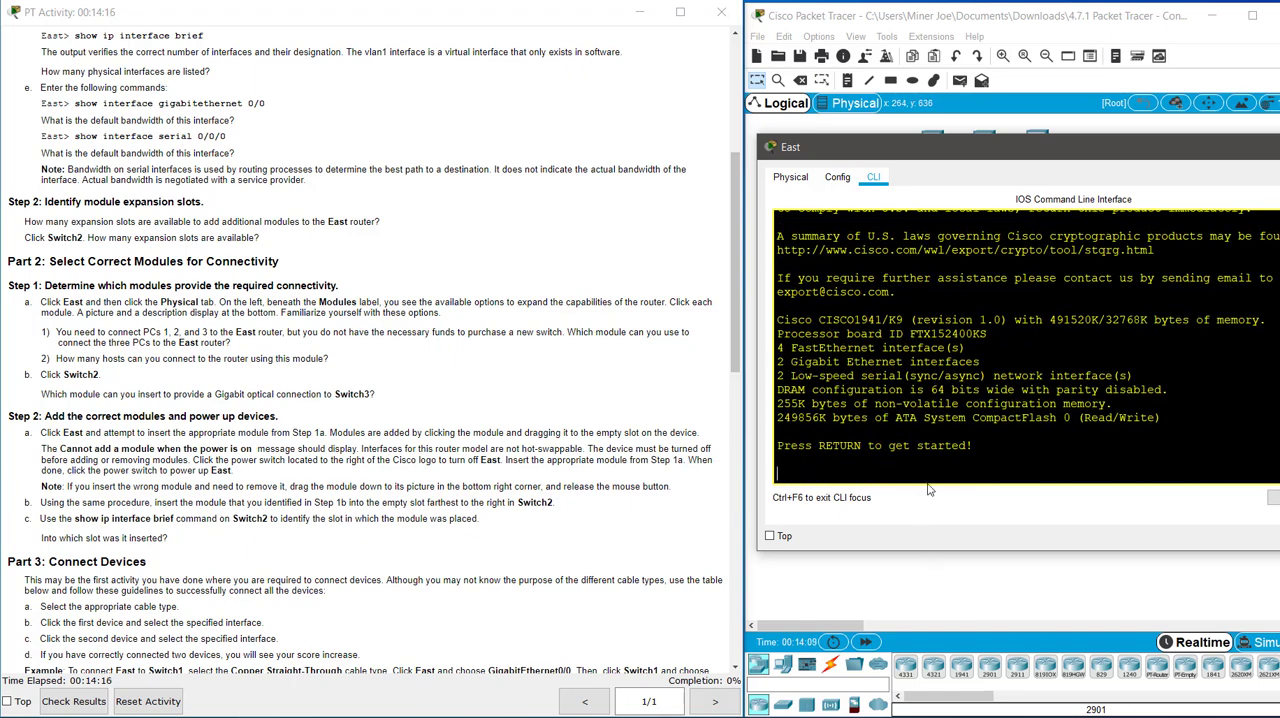
pyautogui.press('Return')
pyautogui.press('Return')
pyautogui.press('Return')
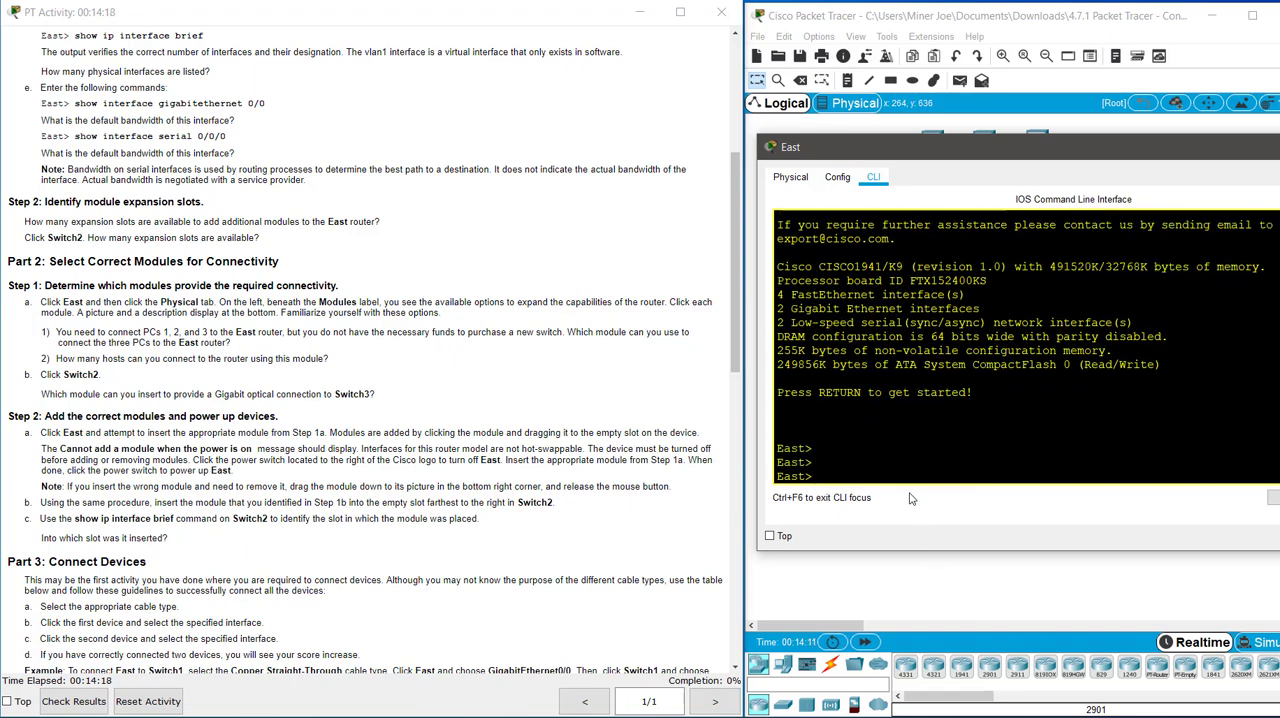
pyautogui.write('en')
pyautogui.press('Return')
# Run show ip int brief on East, check the FastEthernet interfaces provided by the new module, and close the router's window.
pyautogui.write('show rip')
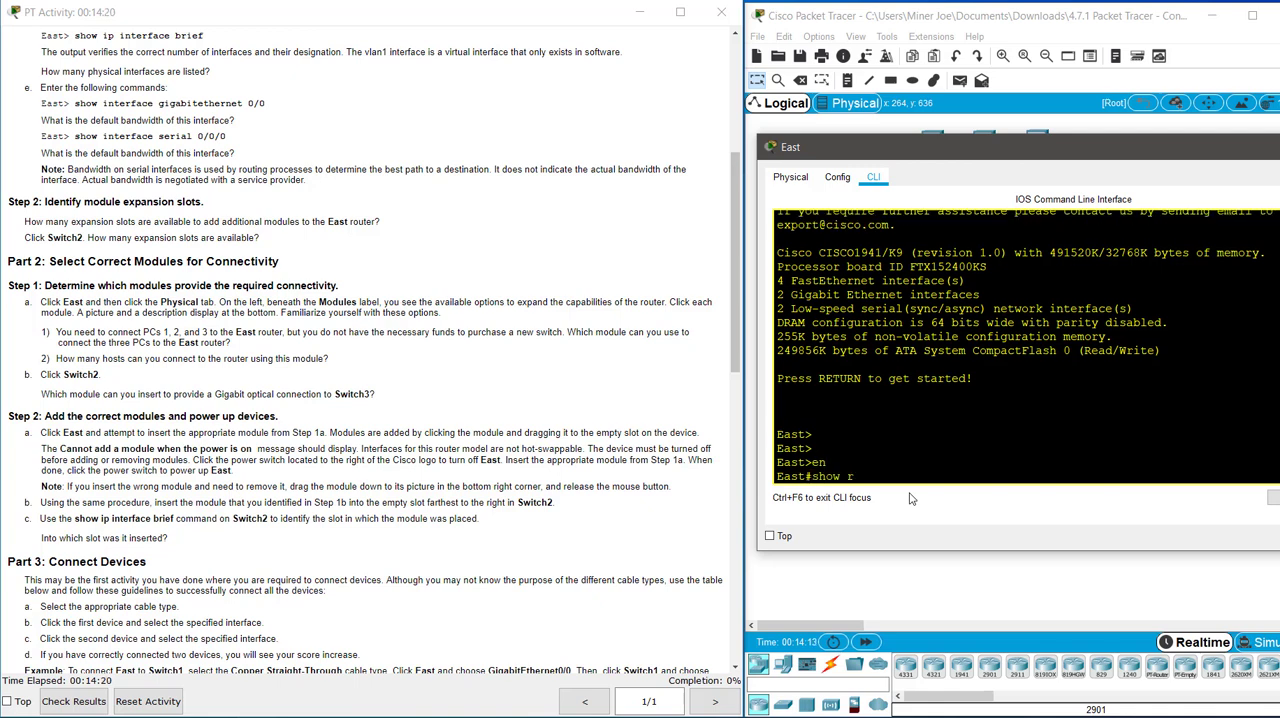
pyautogui.press('BackSpace')
pyautogui.press('BackSpace')
pyautogui.press('BackSpace')
pyautogui.write('ip int brief')
pyautogui.press('Return')
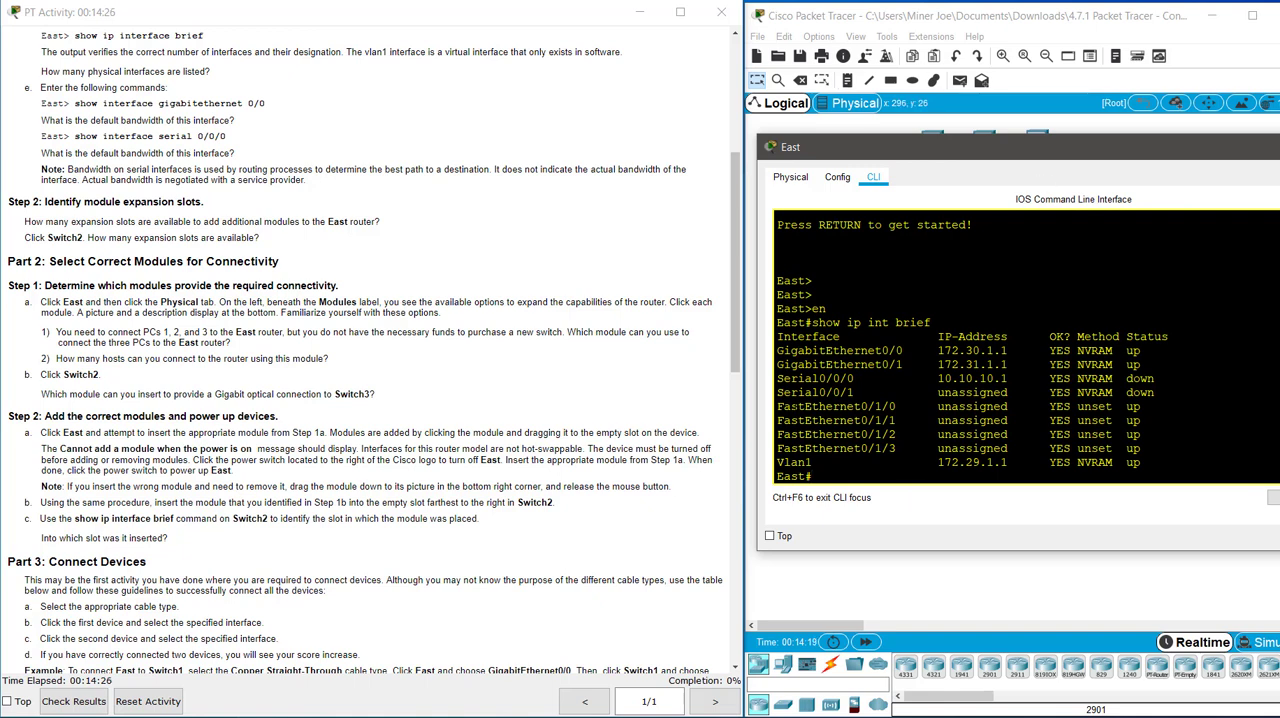
pyautogui.moveTo(776, 406); pyautogui.dragTo(1126, 448)
pyautogui.moveTo(861, 406); pyautogui.dragTo(897, 421)
pyautogui.click(897, 477)
pyautogui.moveTo(1077, 147); pyautogui.dragTo(751, 135)
pyautogui.click(1043, 136)
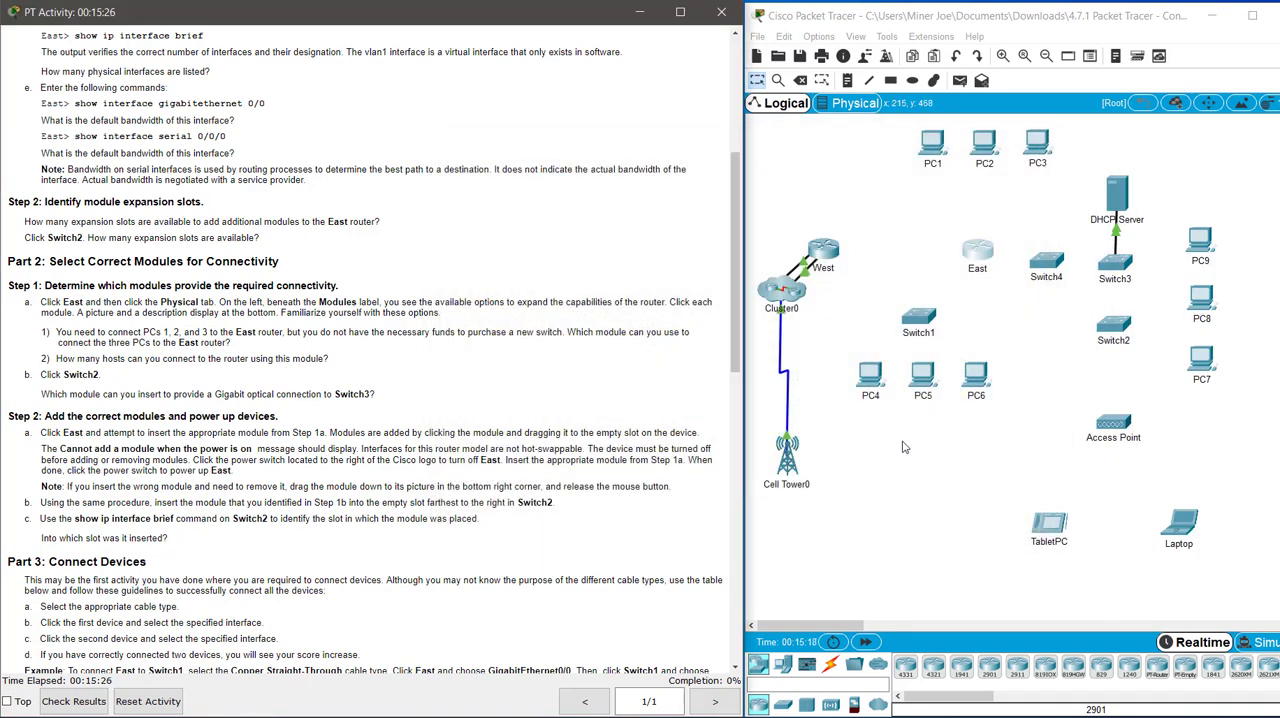
# Inspect the slots and ports in Switch3's physical view, and close its window.
pyautogui.click(1050, 322)
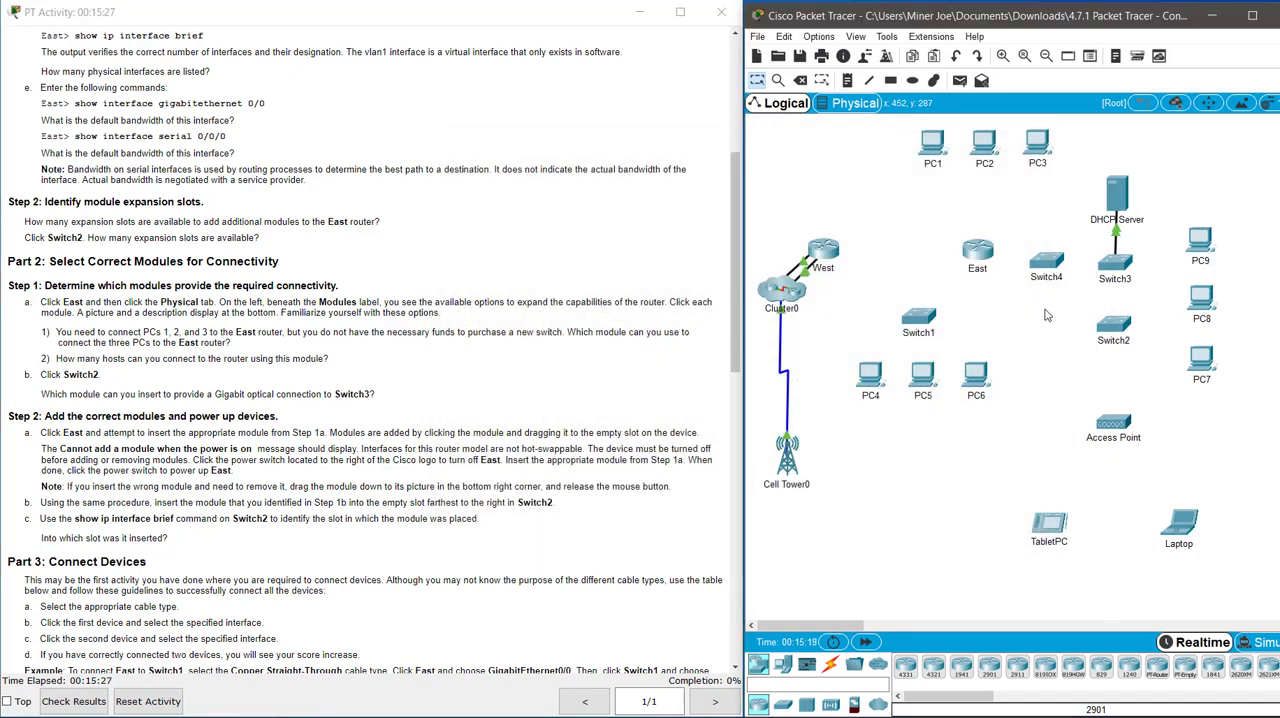
pyautogui.click(1118, 264)
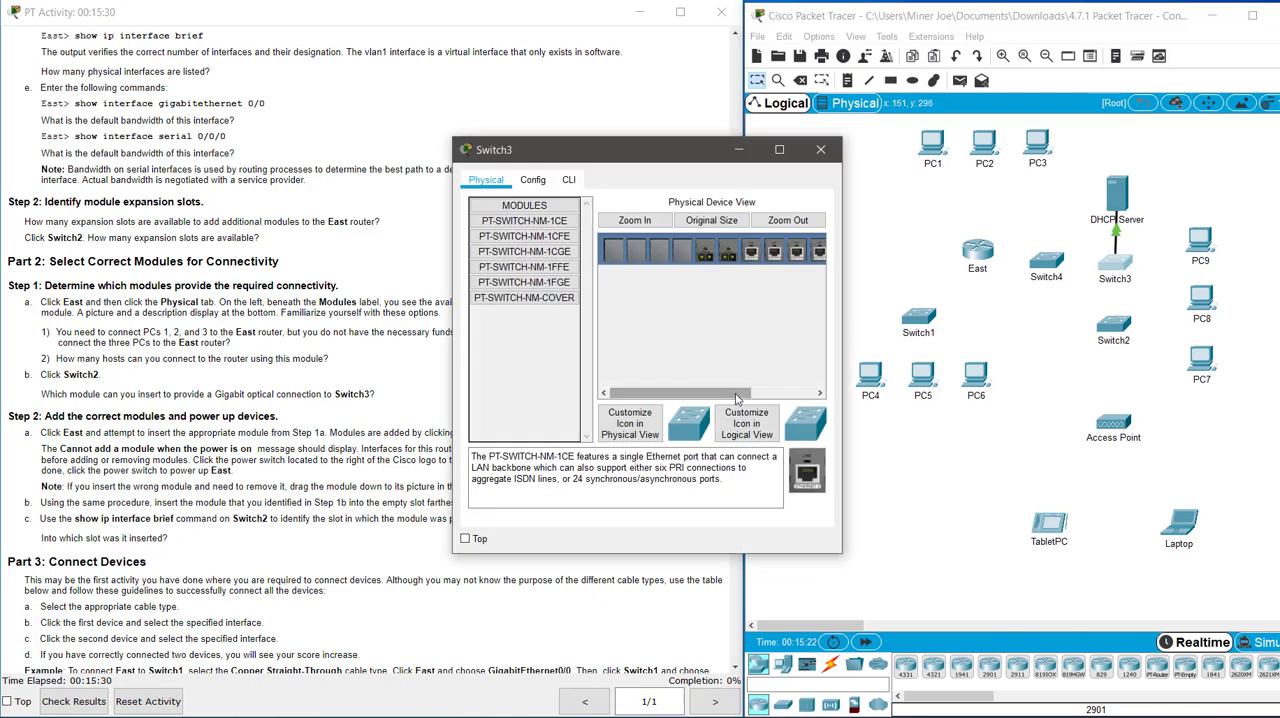
pyautogui.moveTo(736, 396); pyautogui.dragTo(766, 397)
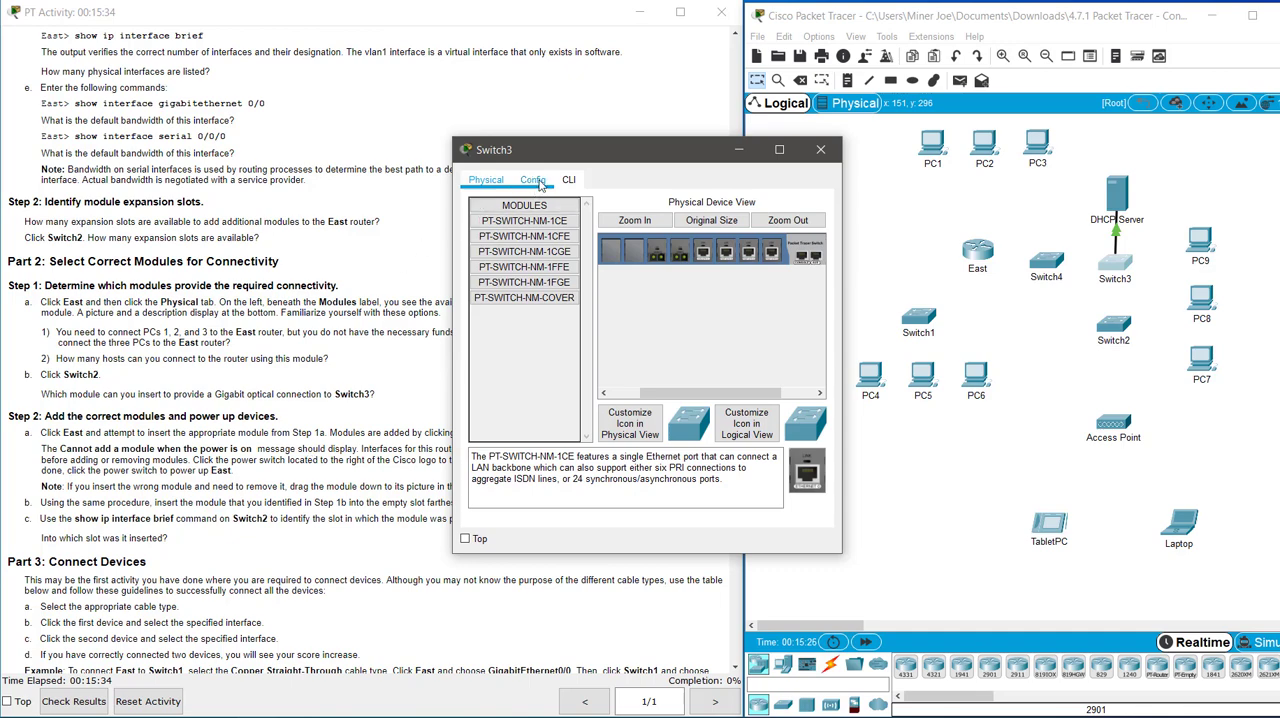
pyautogui.moveTo(582, 159); pyautogui.dragTo(904, 177)
pyautogui.click(1145, 168)
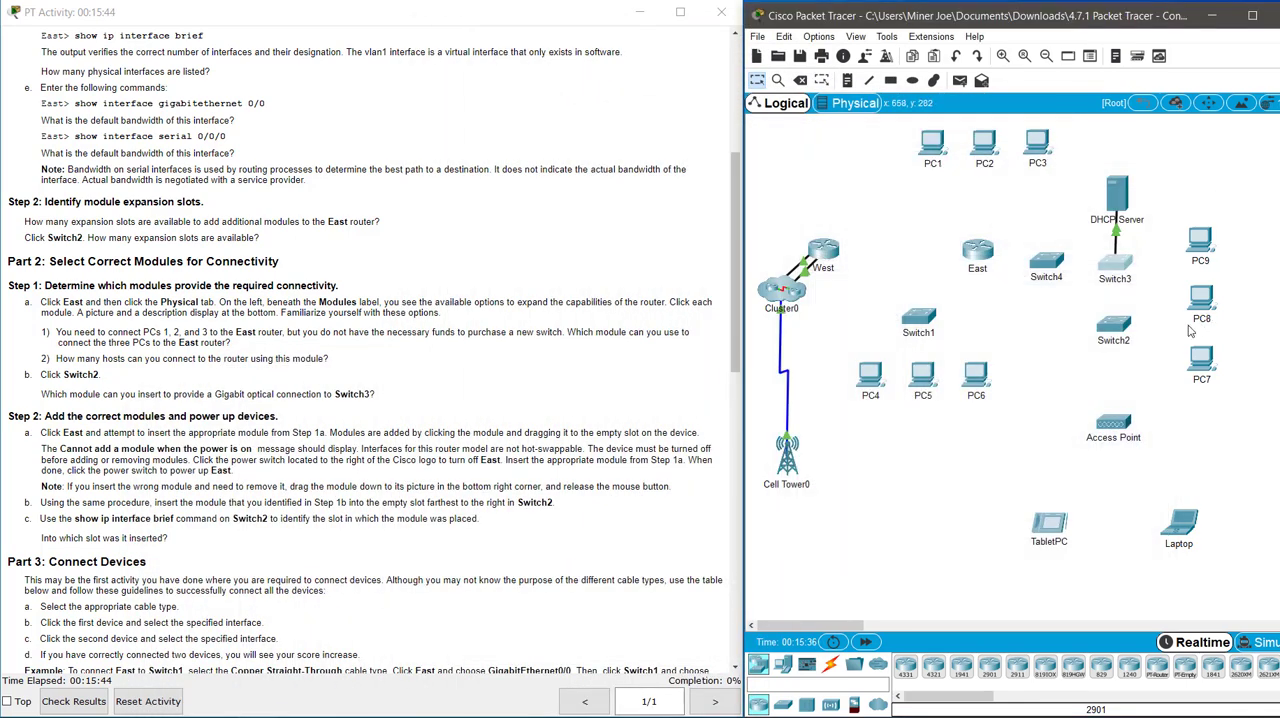
# Open Switch2's physical view and try to insert the PT-SWITCH-NM-1FGE module into the empty slot while the power is on.
pyautogui.click(1127, 334)
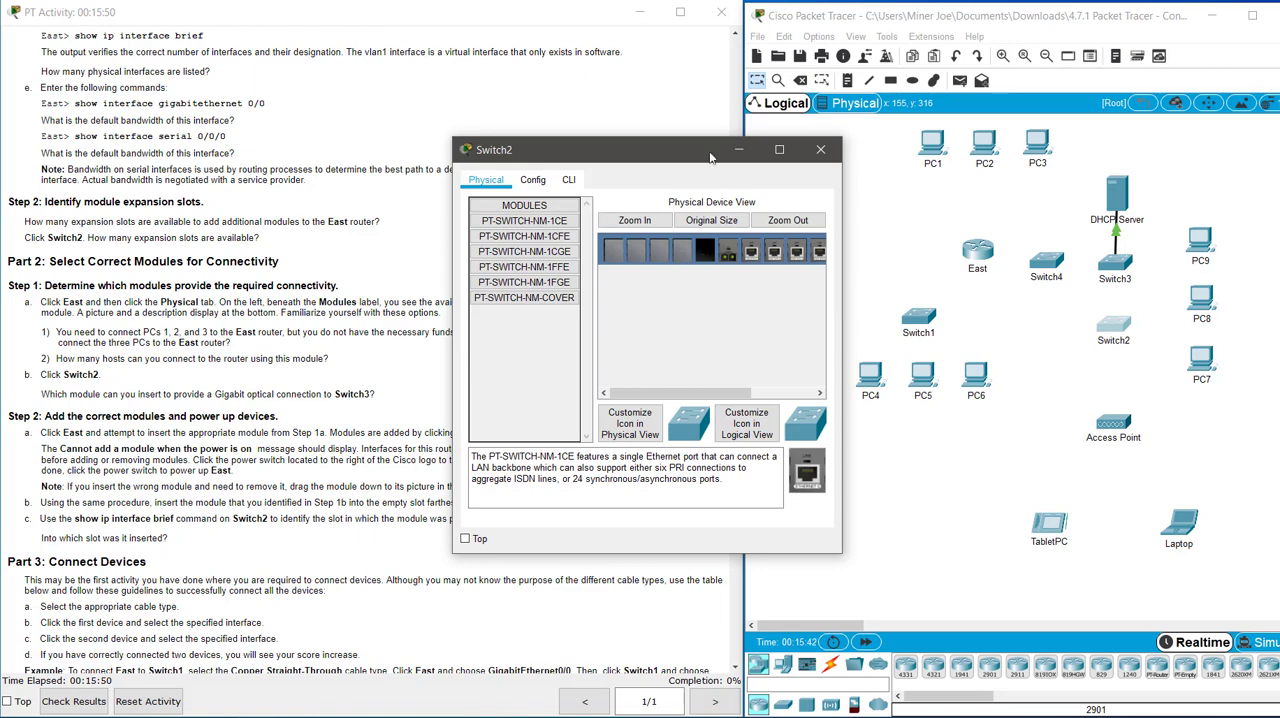
pyautogui.moveTo(645, 160); pyautogui.dragTo(612, 94)
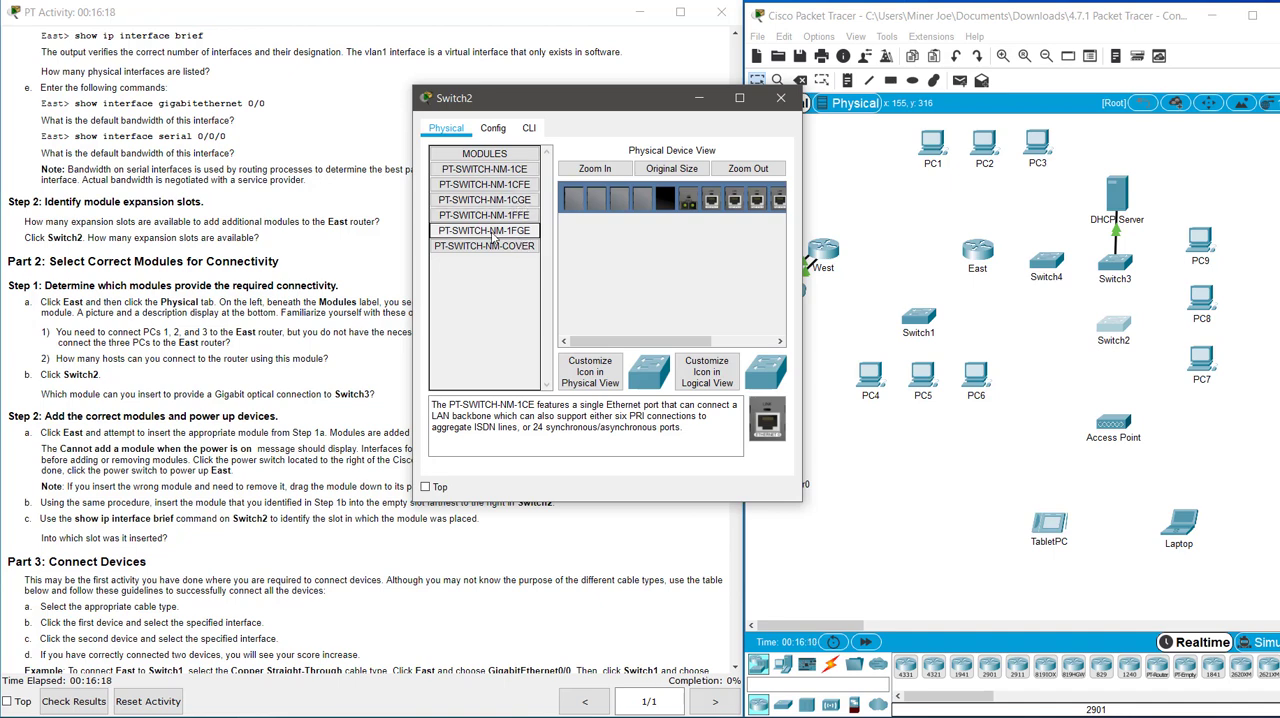
pyautogui.moveTo(492, 232); pyautogui.dragTo(670, 210)
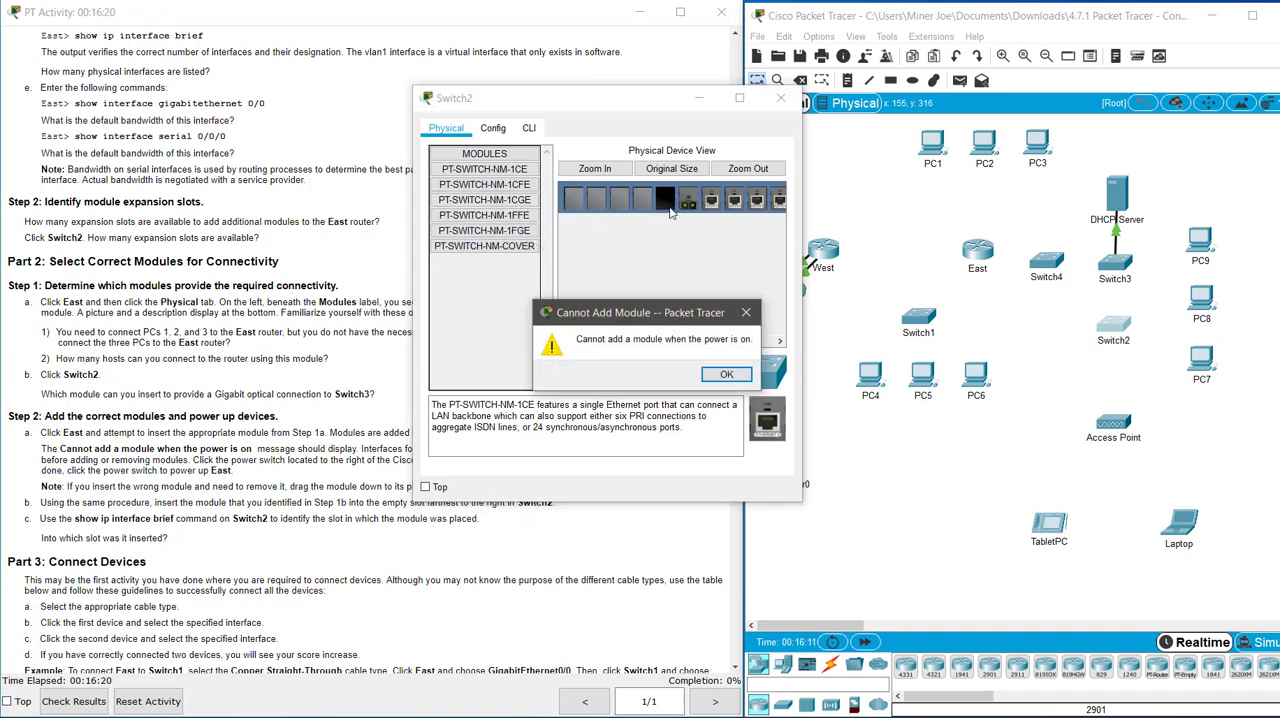
pyautogui.click(726, 374)
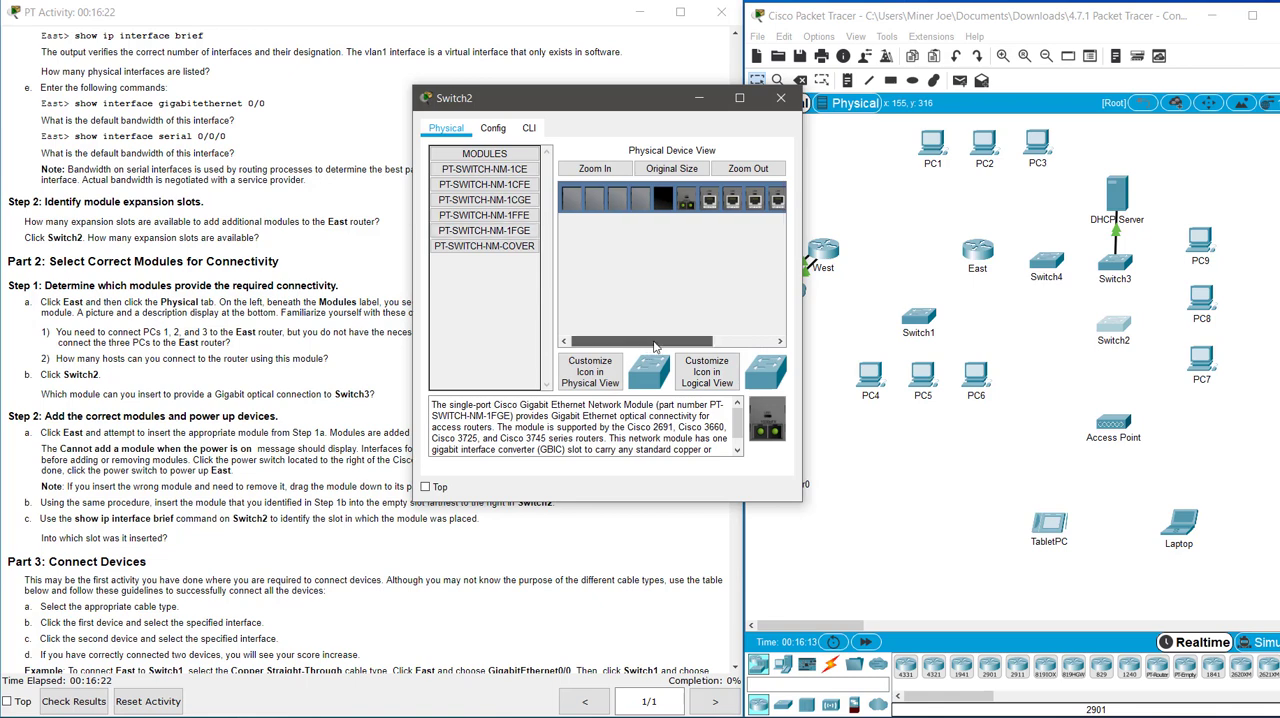
# Power off Switch2, install the PT-SWITCH-NM-1FGE module in its empty slot, and close the switch's window.
pyautogui.moveTo(655, 346); pyautogui.dragTo(717, 346)
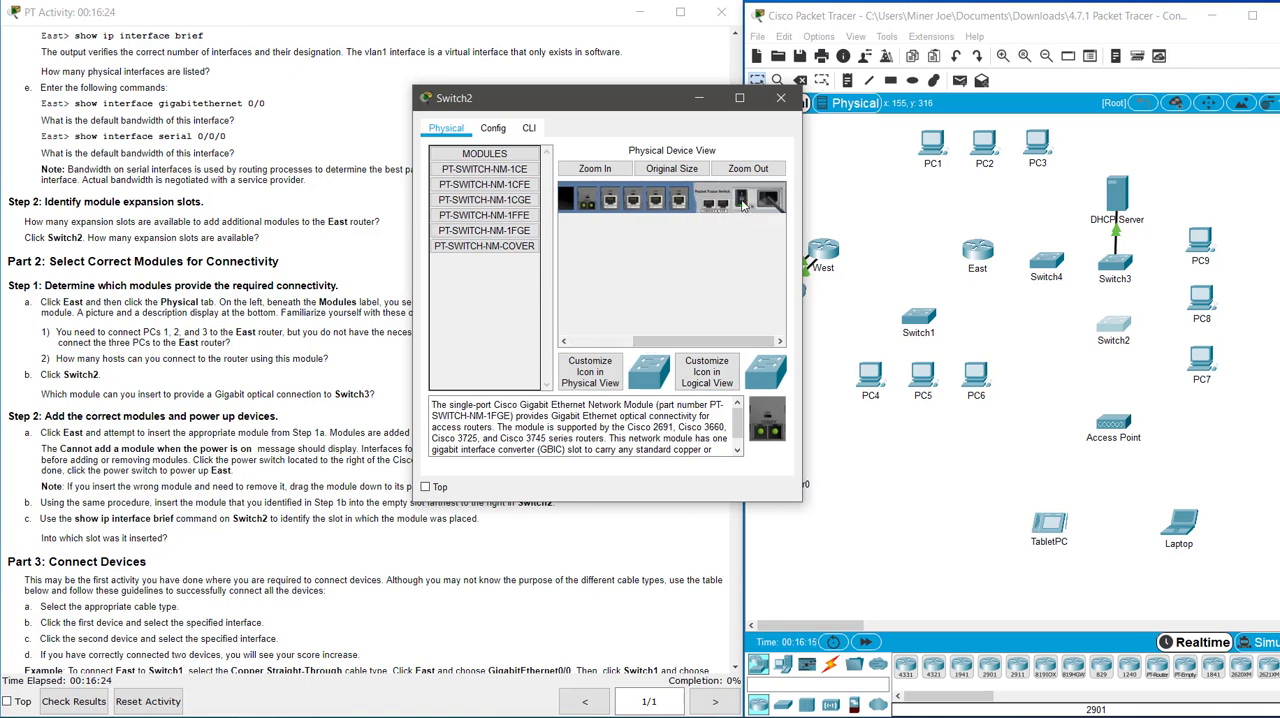
pyautogui.click(743, 205)
pyautogui.moveTo(695, 343); pyautogui.dragTo(640, 343)
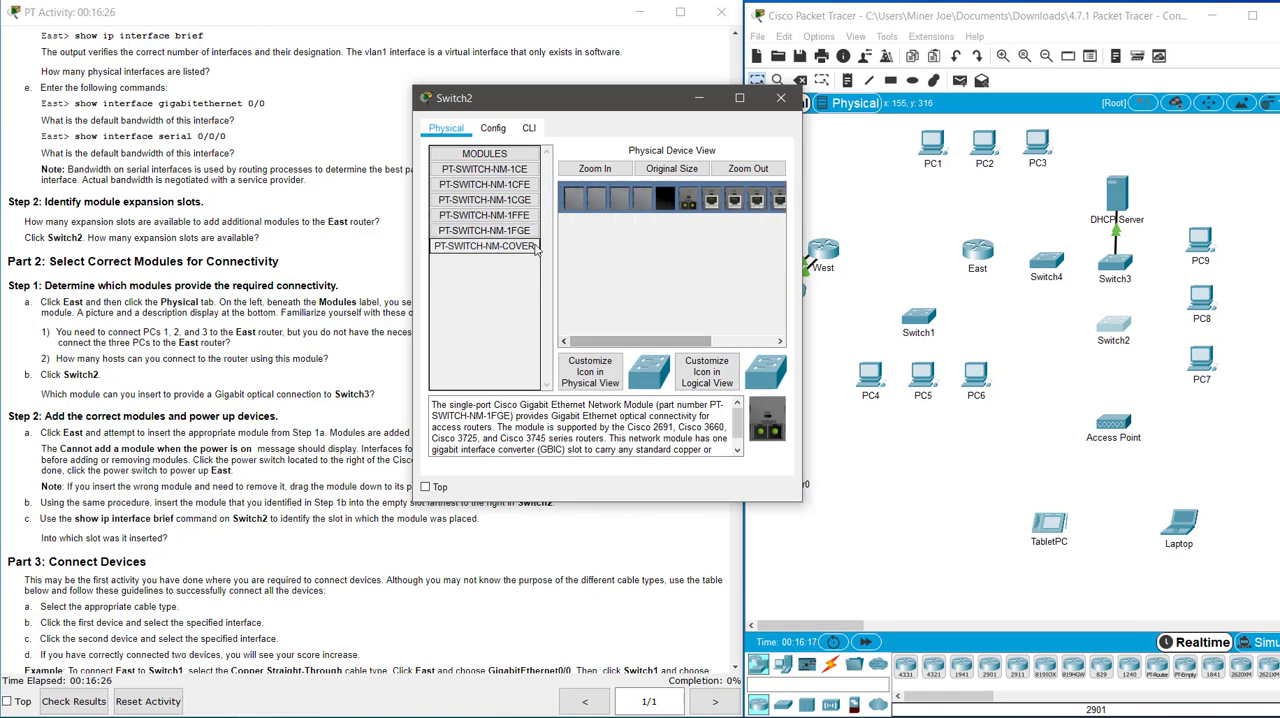
pyautogui.moveTo(484, 230); pyautogui.dragTo(672, 209)
pyautogui.moveTo(692, 343); pyautogui.dragTo(761, 343)
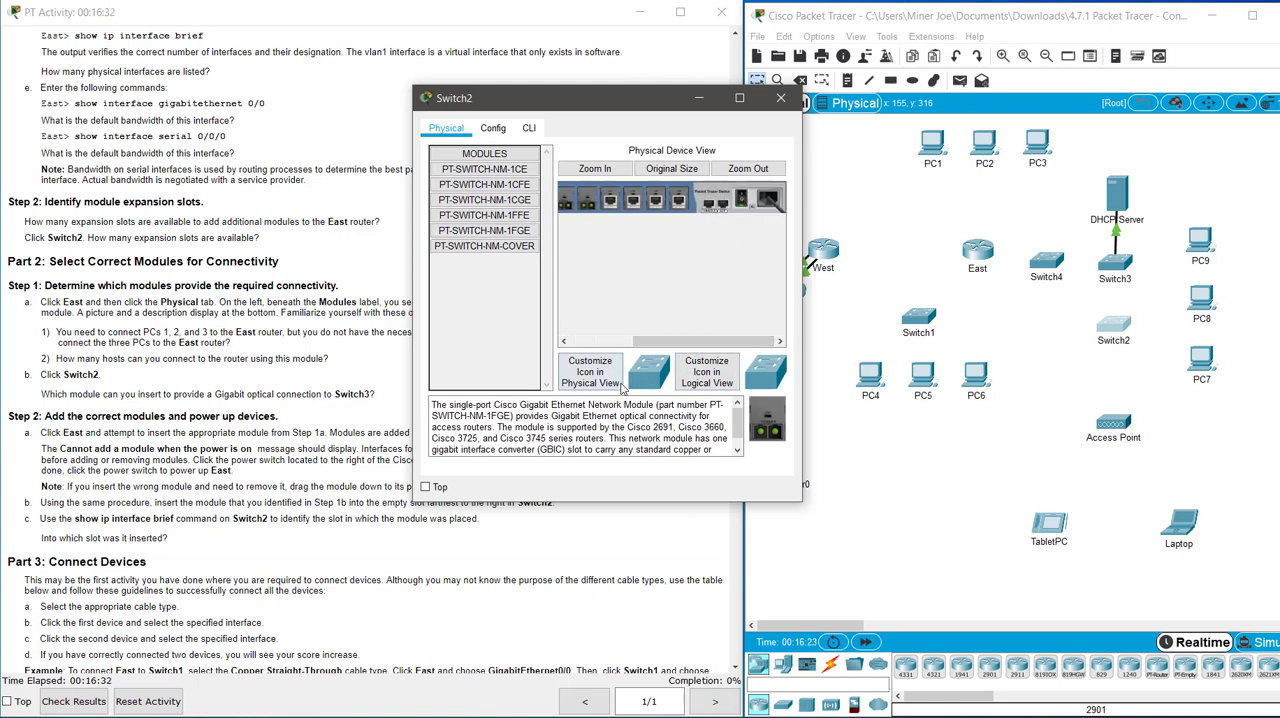
pyautogui.click(778, 100)
# Read on to the Part 3 cabling table and connect East's FastEthernet0/1/0 to Switch1's GigabitEthernet0/1 with a Copper Straight-Through cable.
pyautogui.scroll(-2, 366, 417)
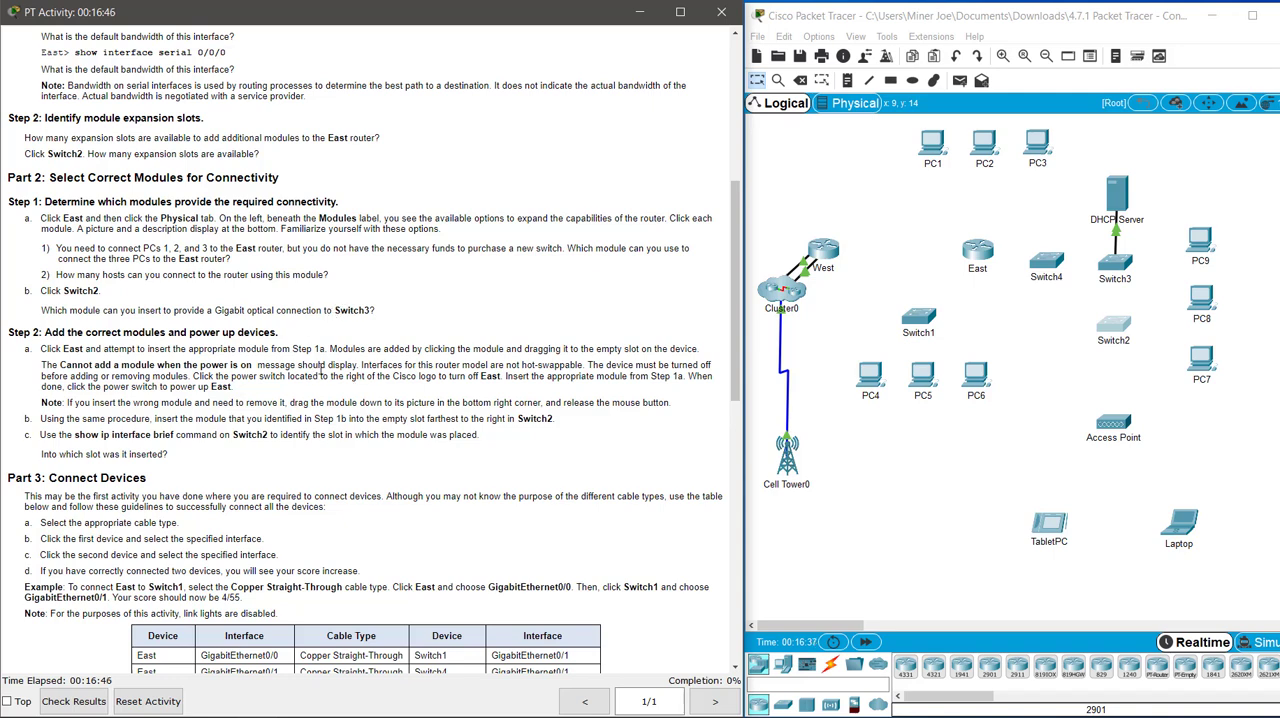
pyautogui.scroll(-2, 373, 362)
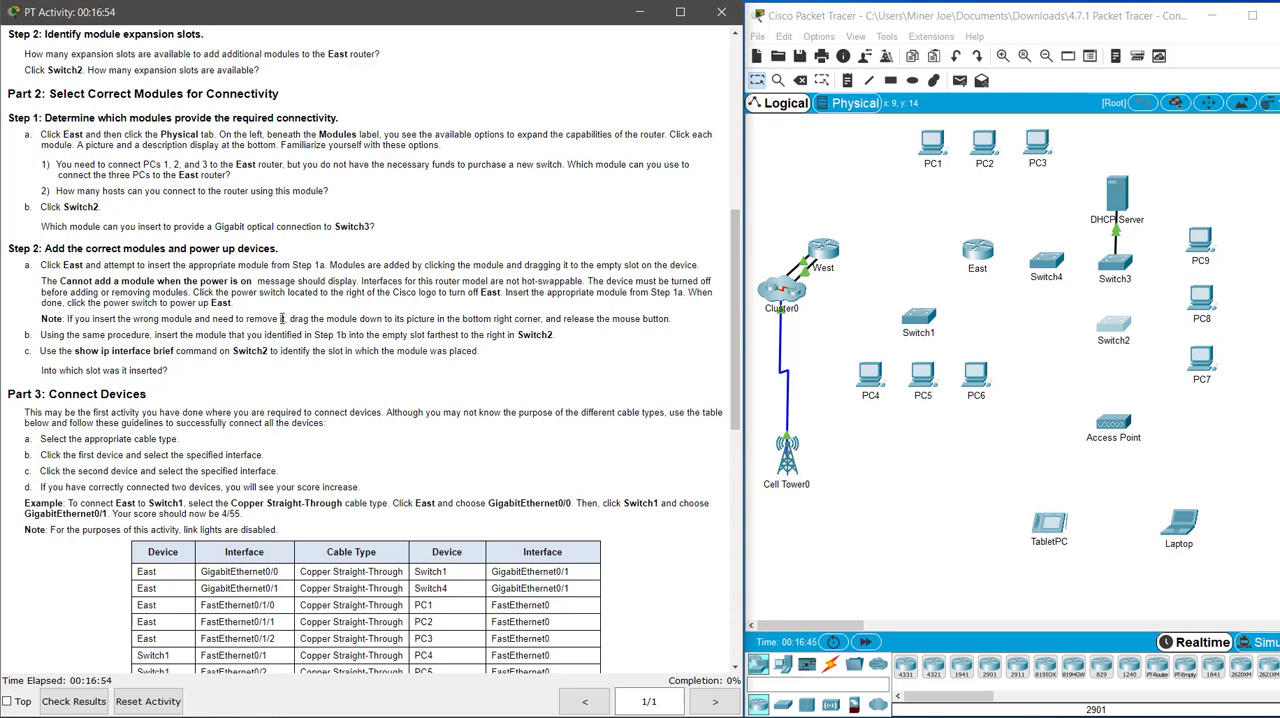
pyautogui.scroll(-8, 356, 281)
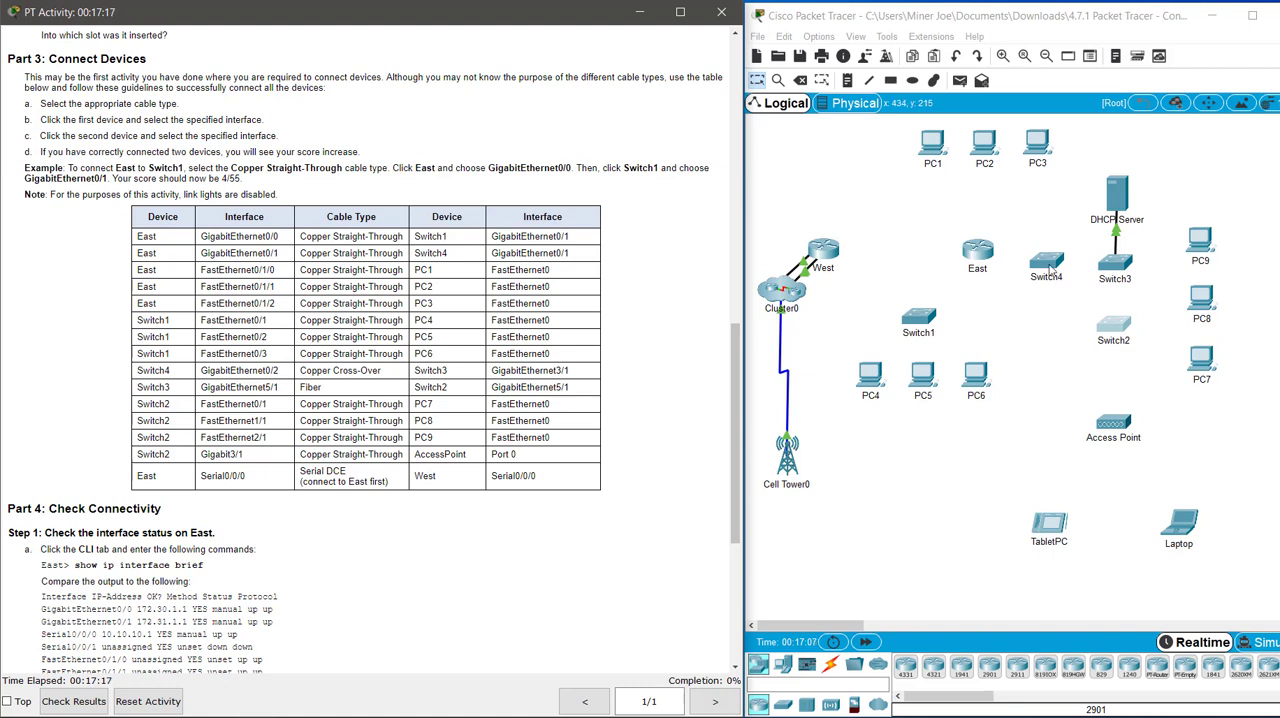
pyautogui.click(831, 665)
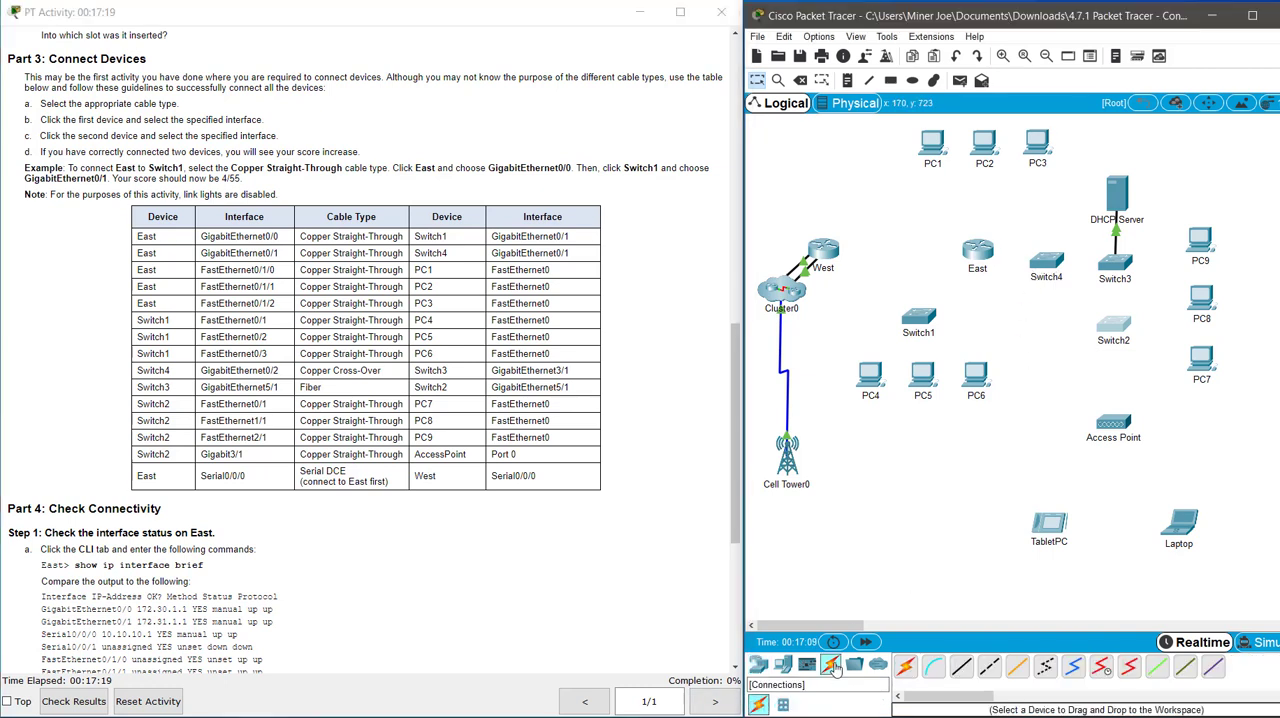
pyautogui.click(961, 667)
pyautogui.click(975, 253)
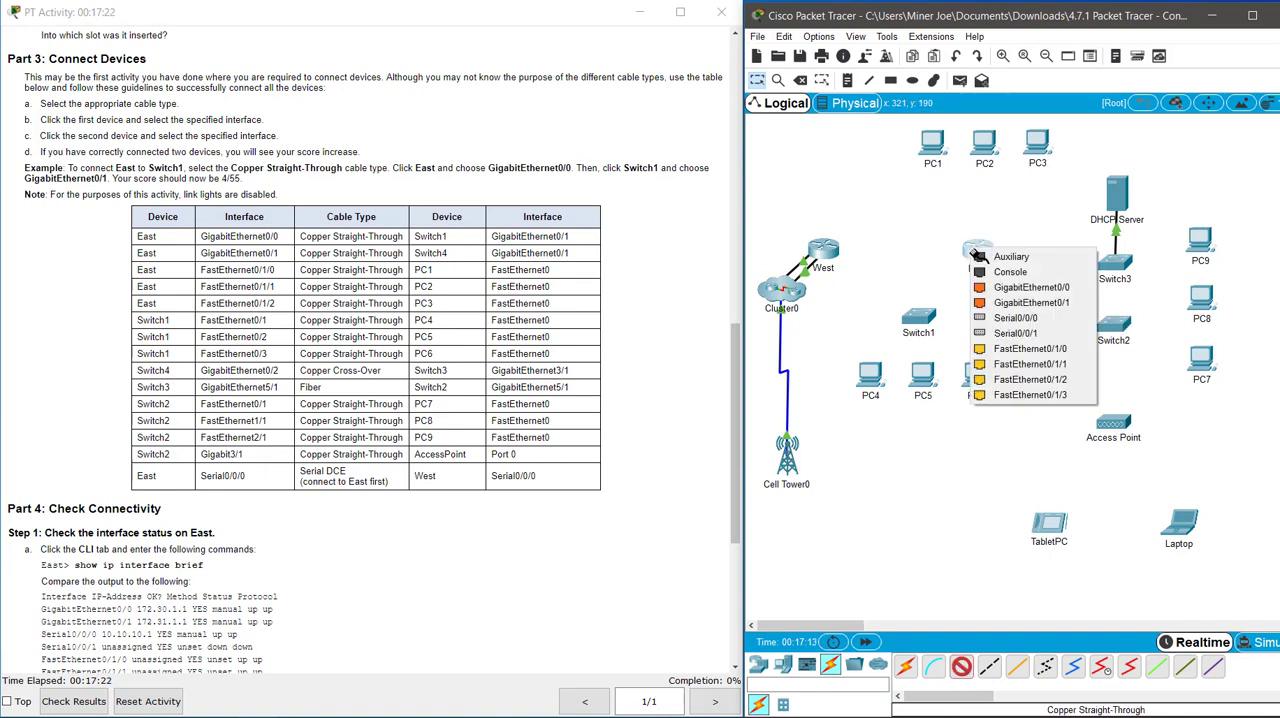
pyautogui.click(1025, 348)
pyautogui.click(928, 320)
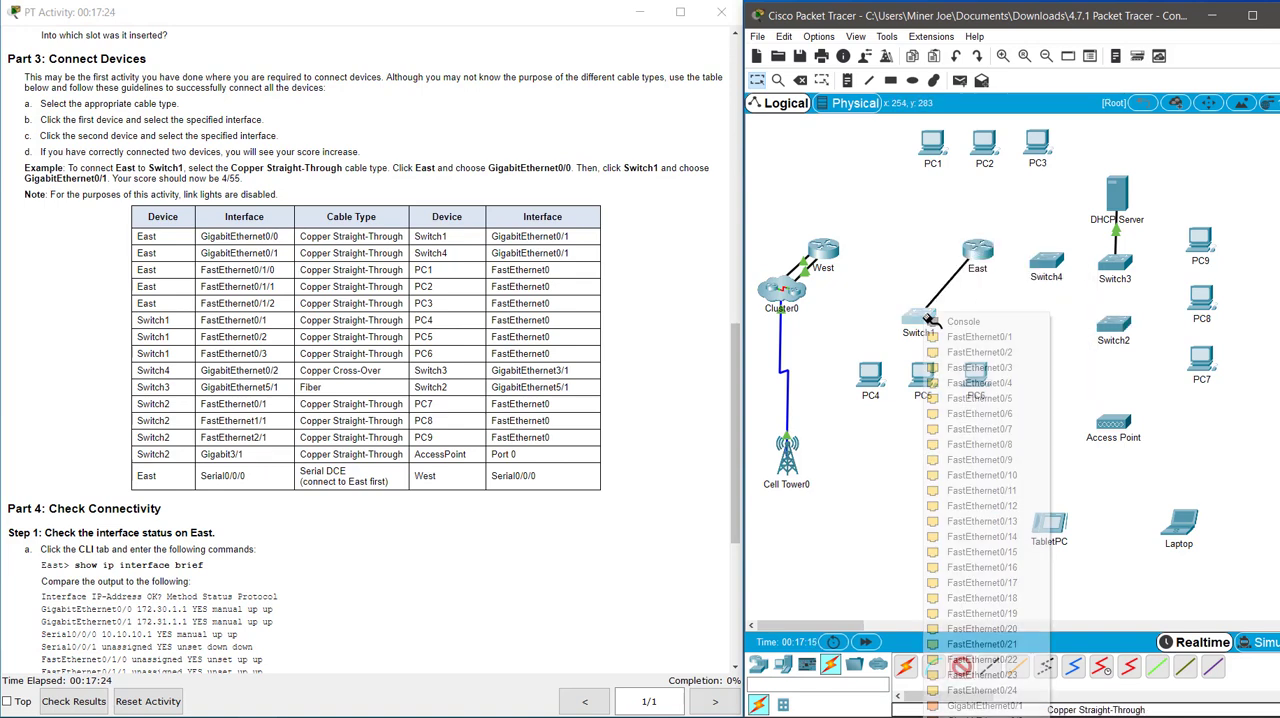
pyautogui.click(984, 705)
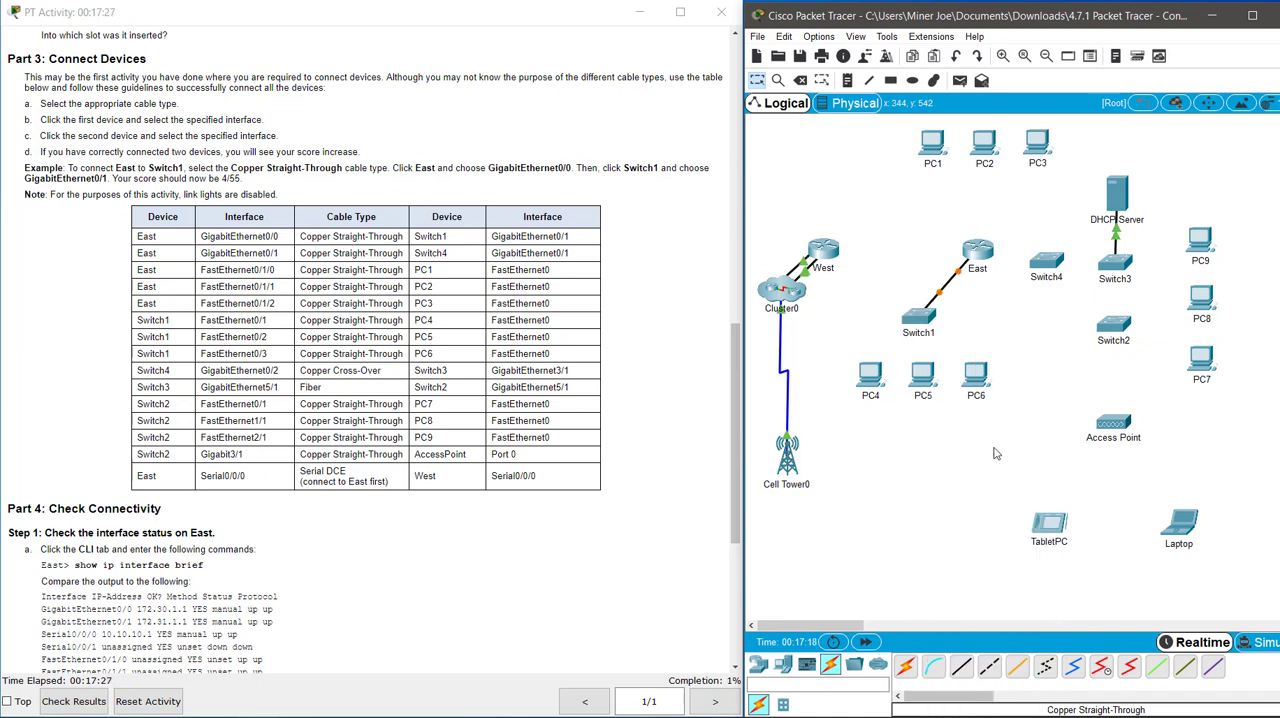
# Cancel the second cable started at East and delete the cable between East and Switch1.
pyautogui.click(961, 667)
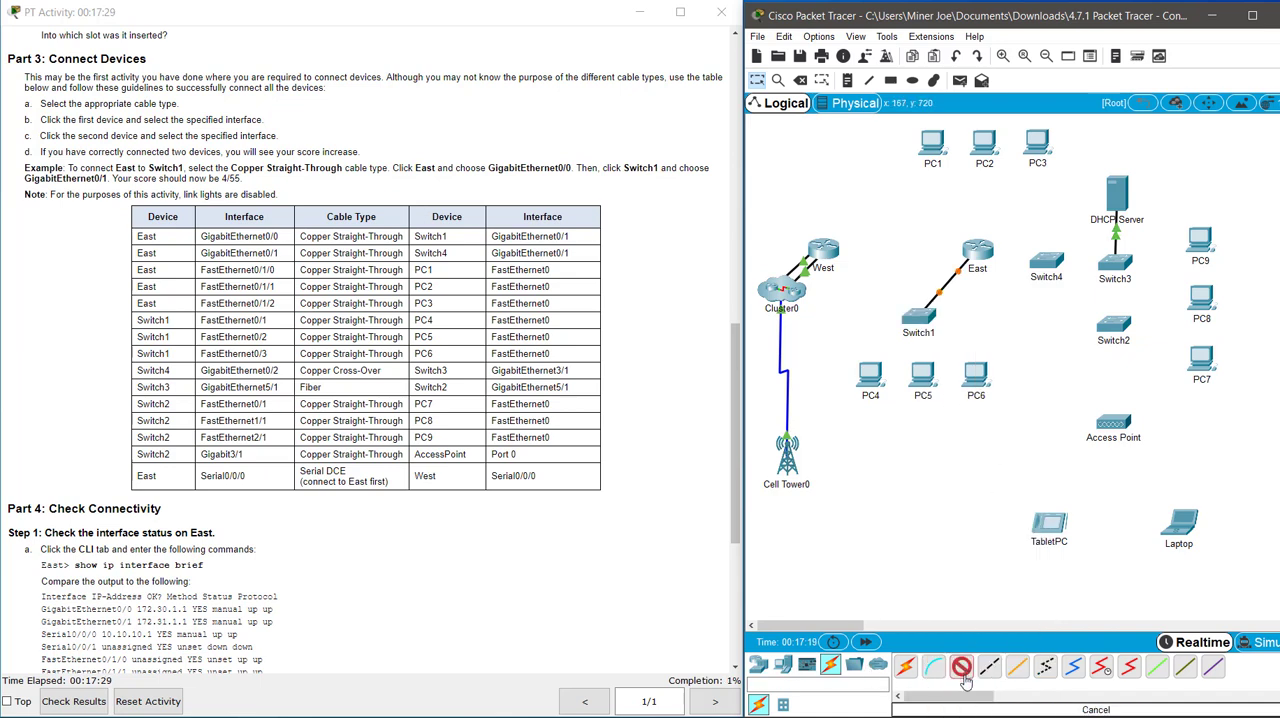
pyautogui.click(990, 252)
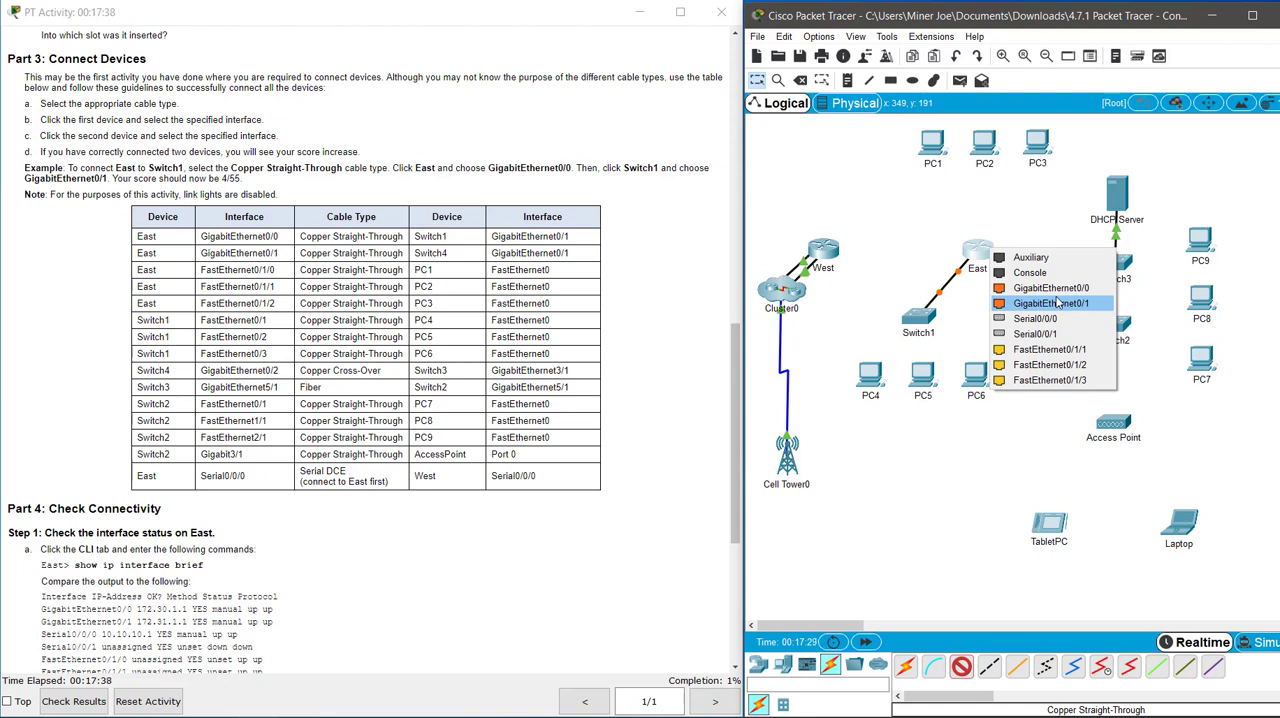
pyautogui.click(1002, 190)
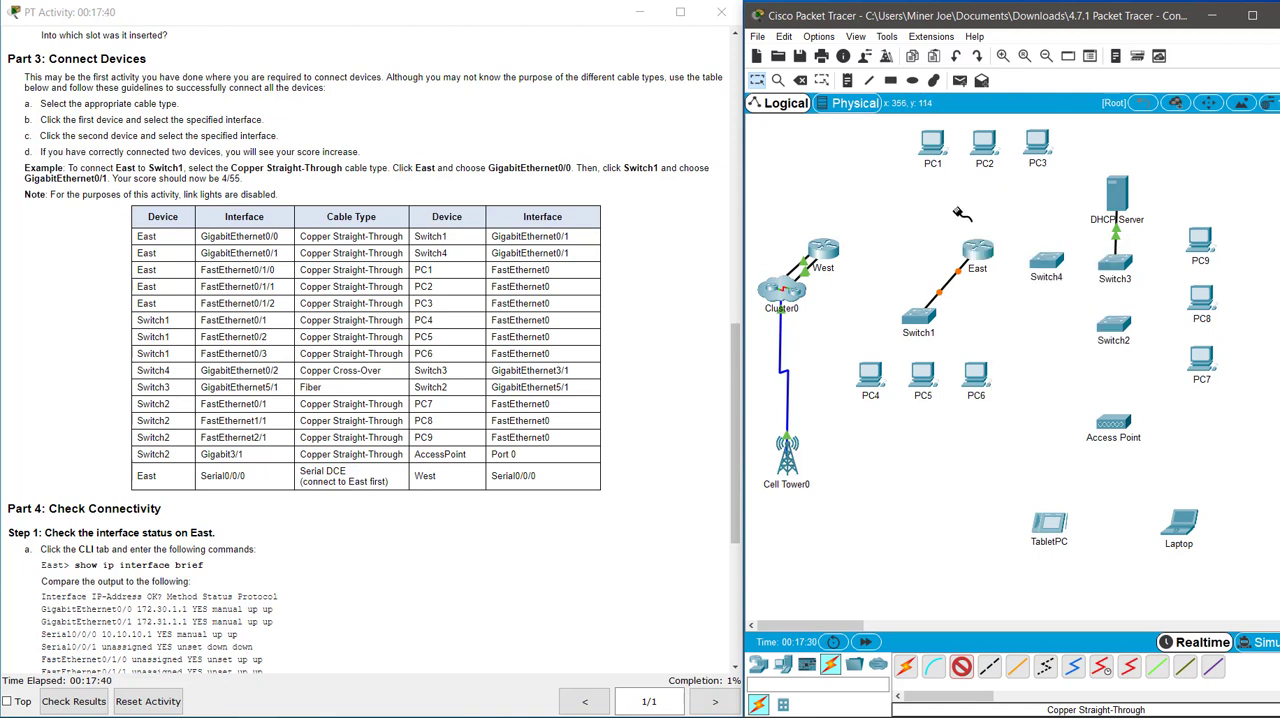
pyautogui.click(962, 668)
pyautogui.click(962, 668)
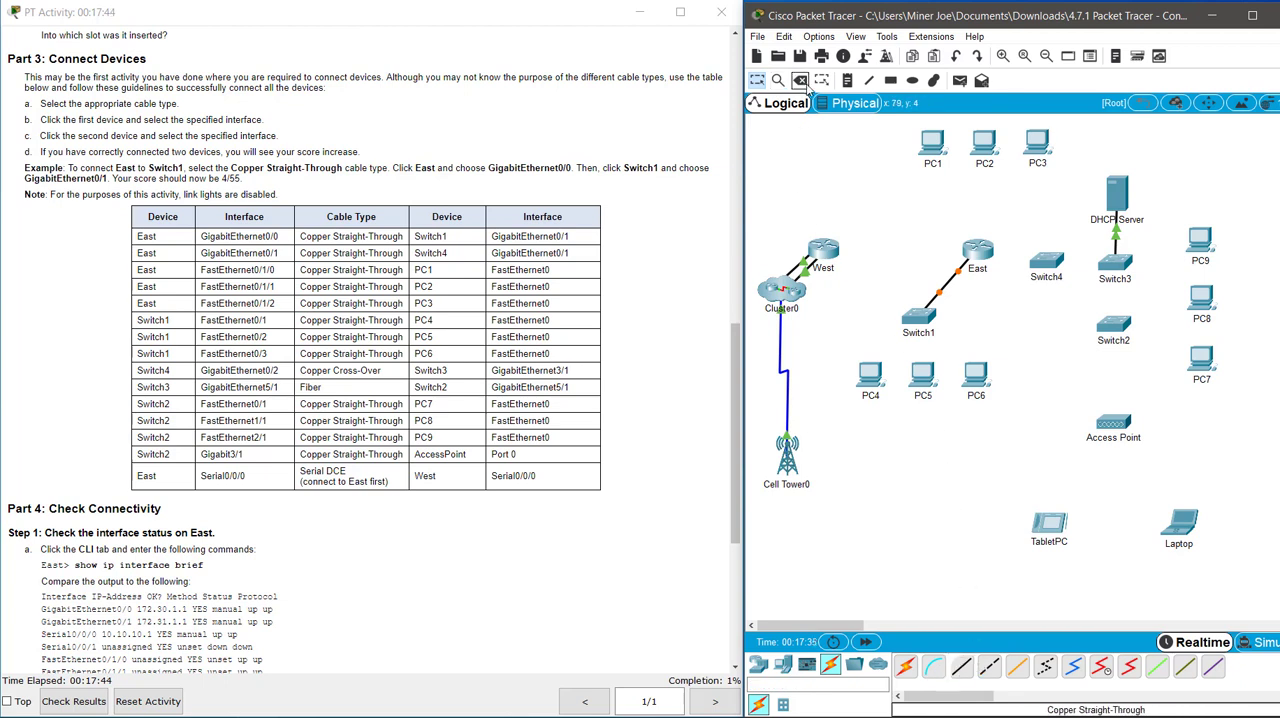
pyautogui.click(944, 290)
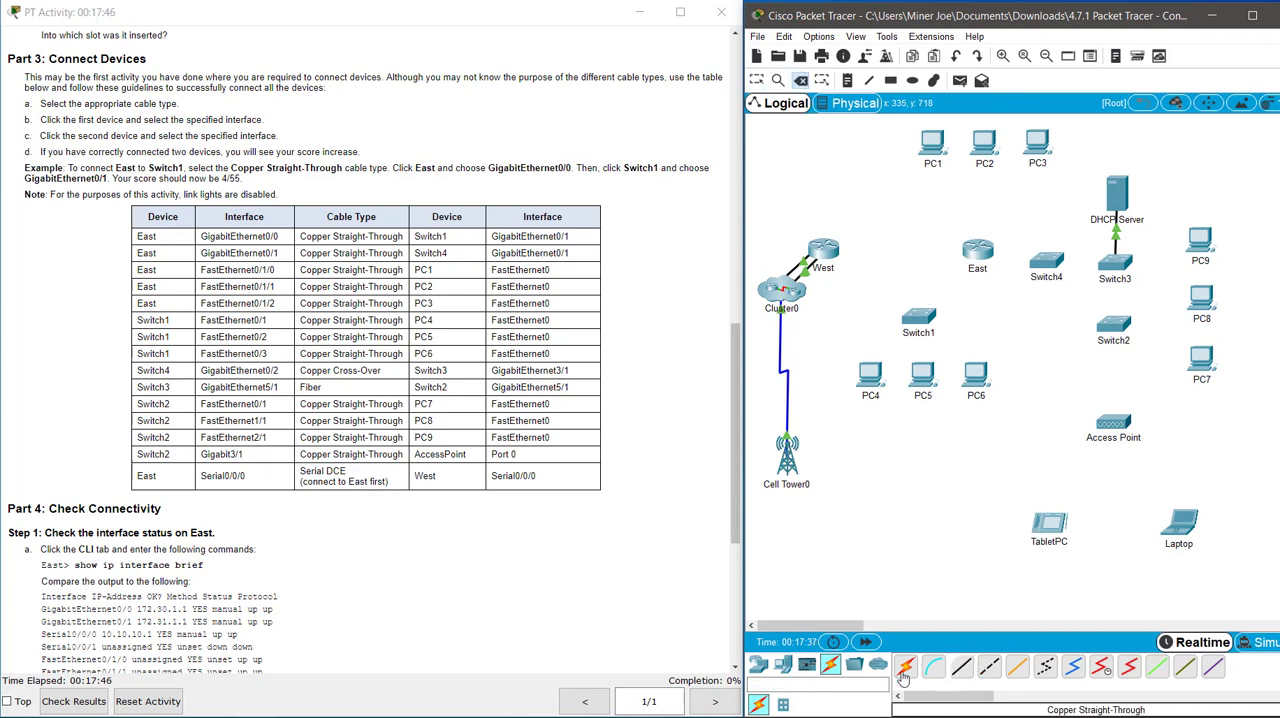
pyautogui.click(976, 380)
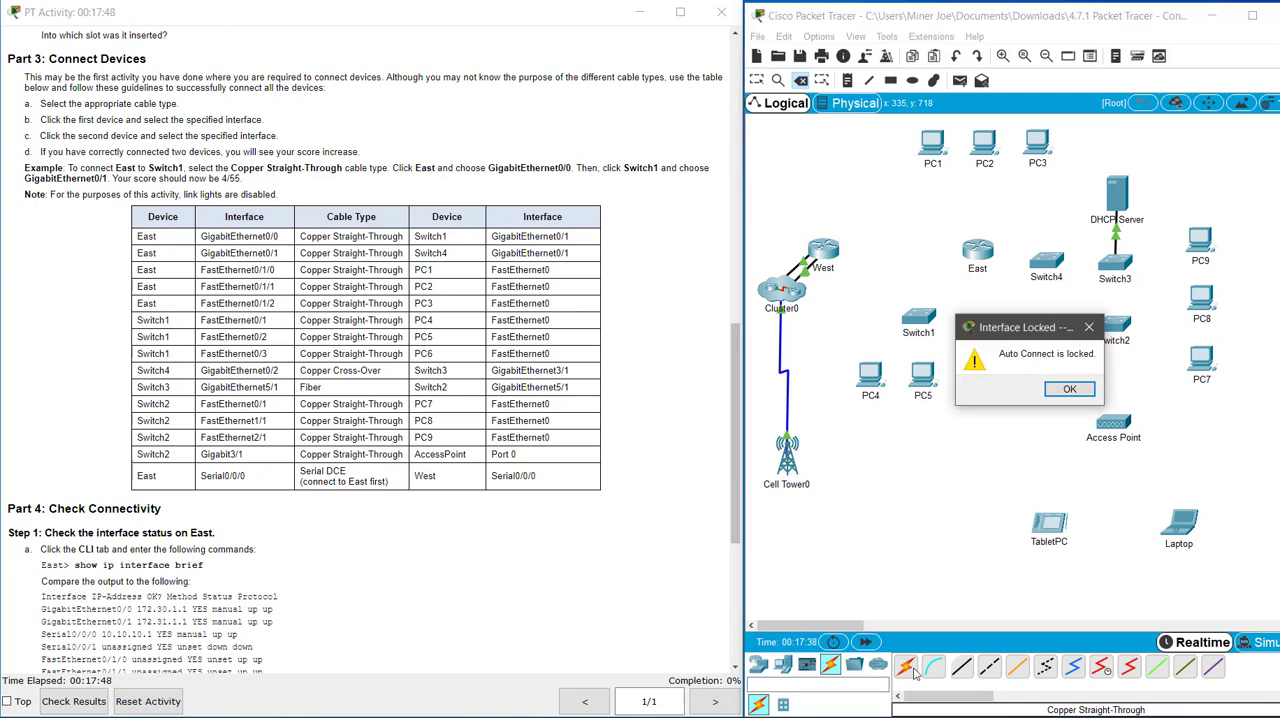
pyautogui.click(1066, 389)
pyautogui.click(757, 80)
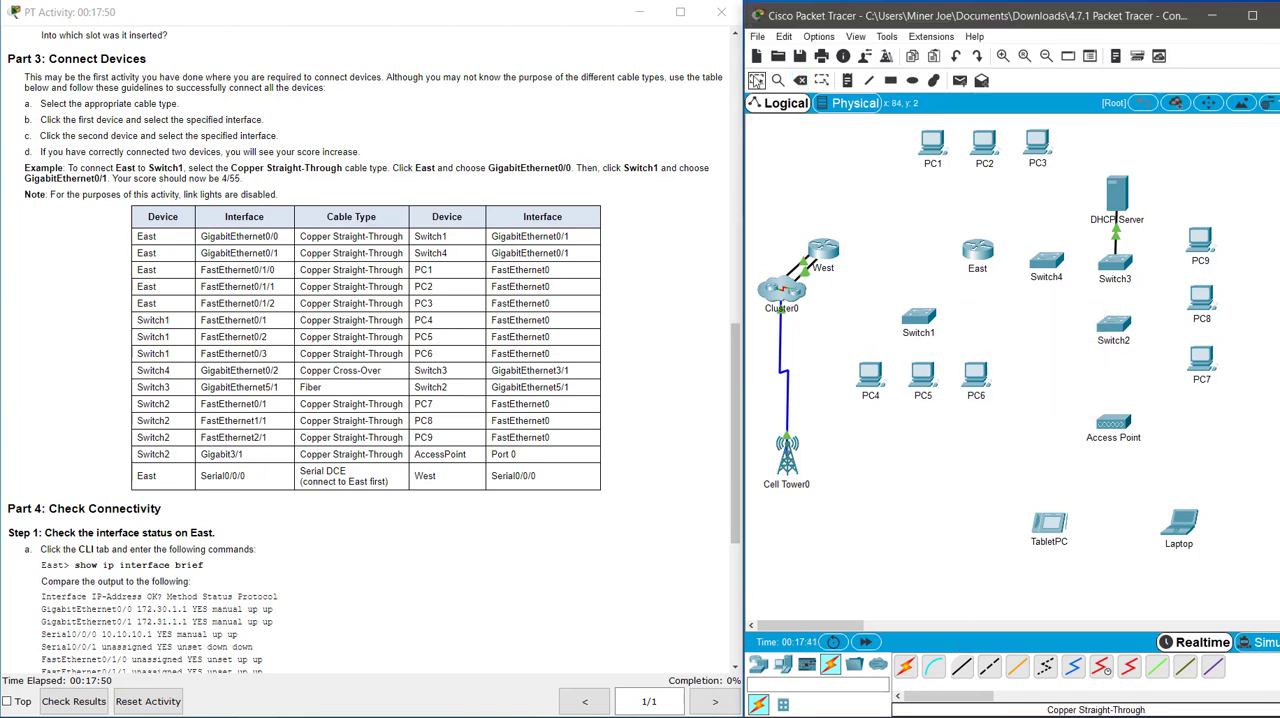
pyautogui.click(905, 667)
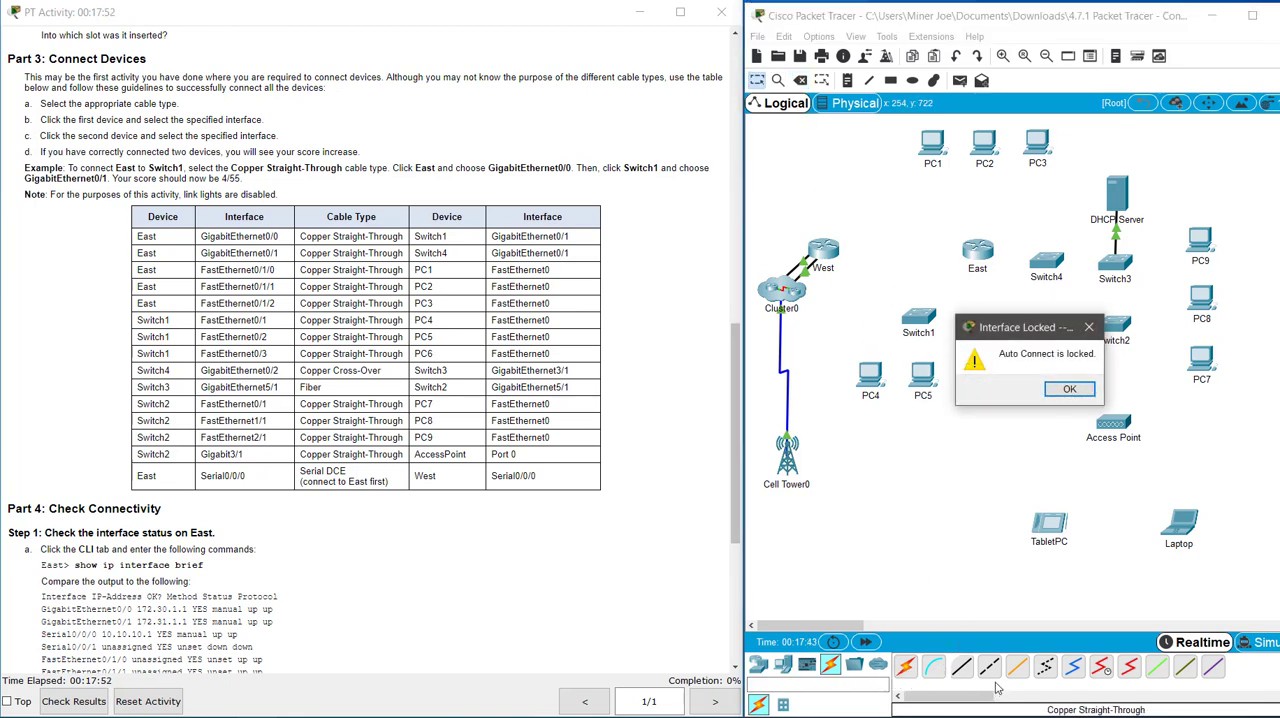
pyautogui.click(1066, 389)
# Connect East's GigabitEthernet0/0 to Switch1's GigabitEthernet0/1 with a Copper Straight-Through cable.
pyautogui.click(961, 667)
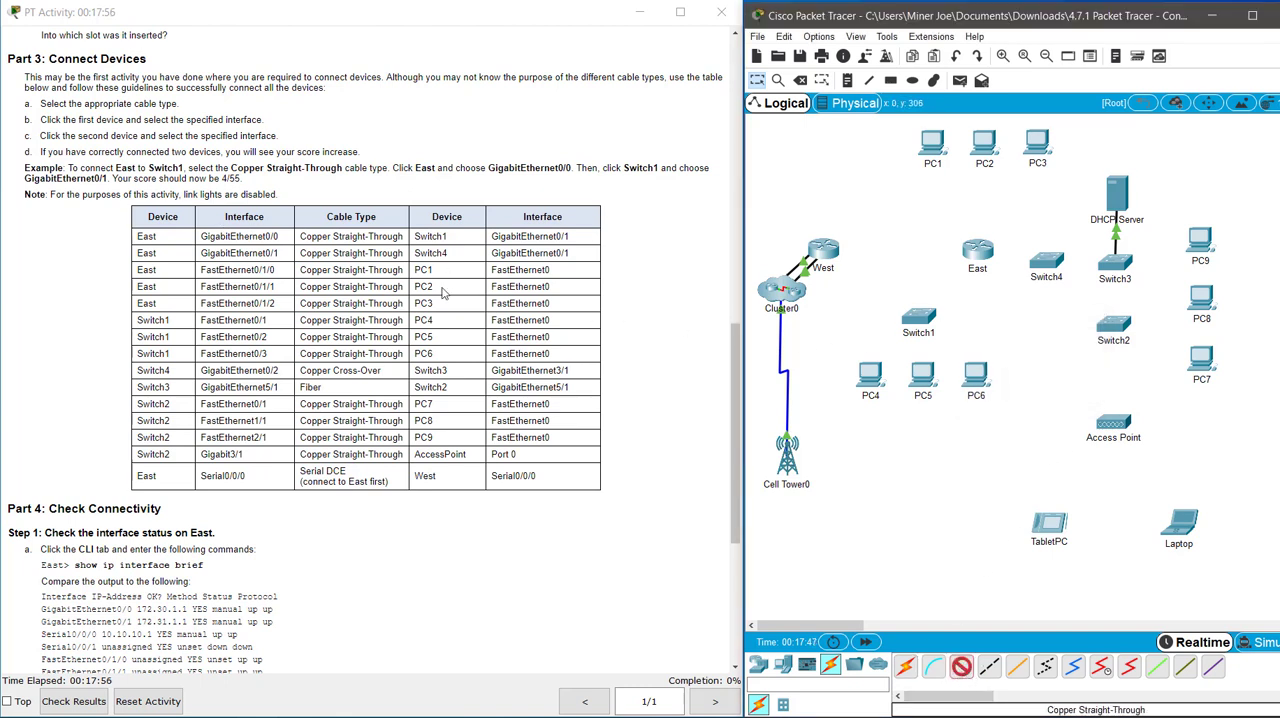
pyautogui.click(977, 252)
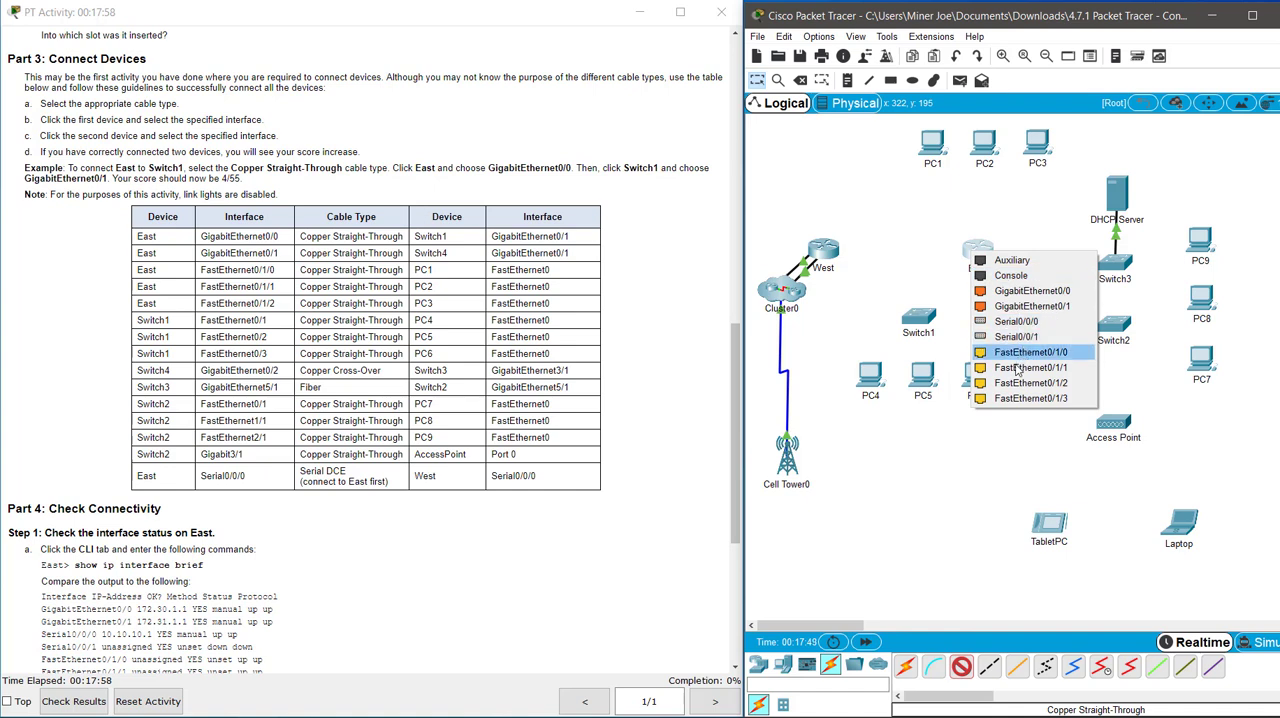
pyautogui.click(1024, 291)
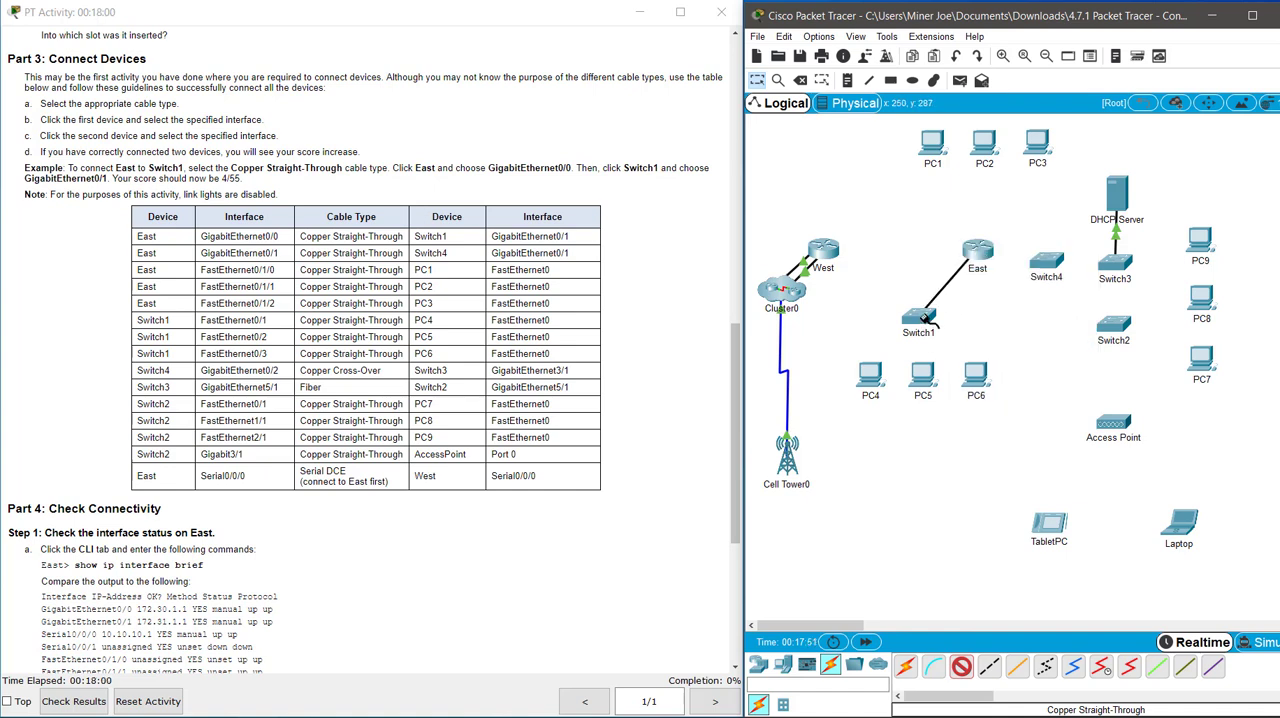
pyautogui.click(918, 318)
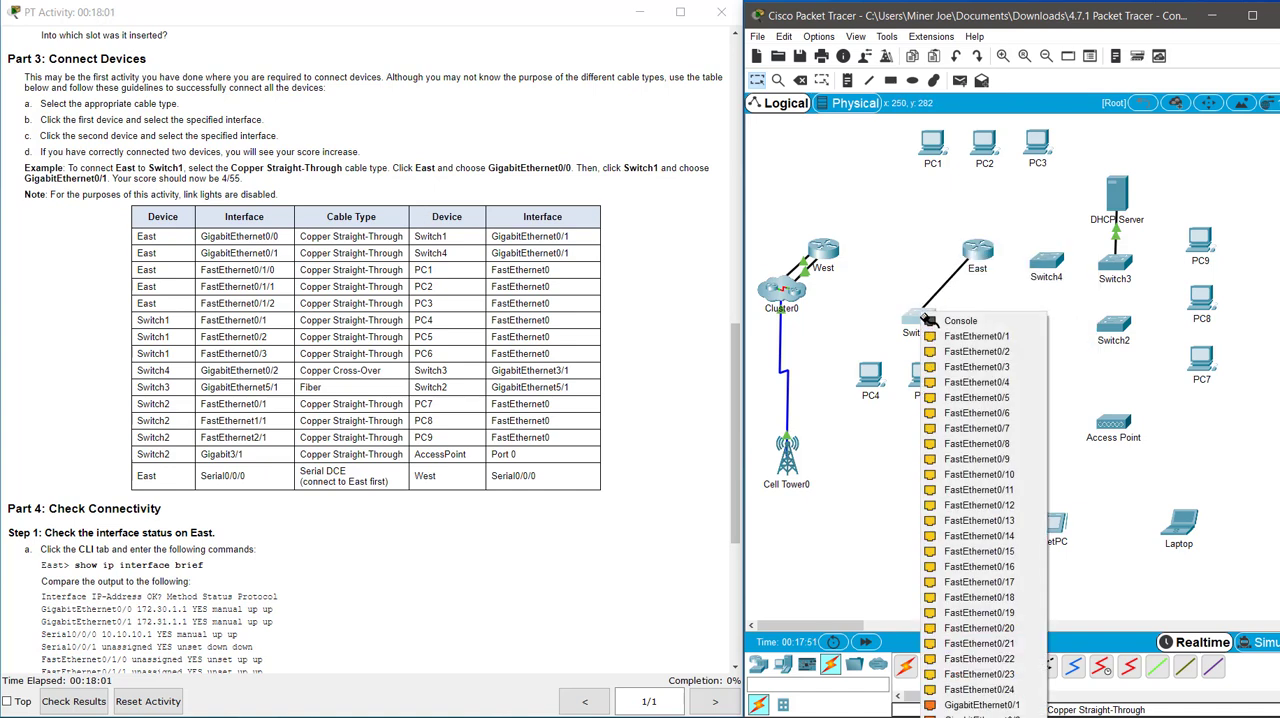
pyautogui.click(981, 705)
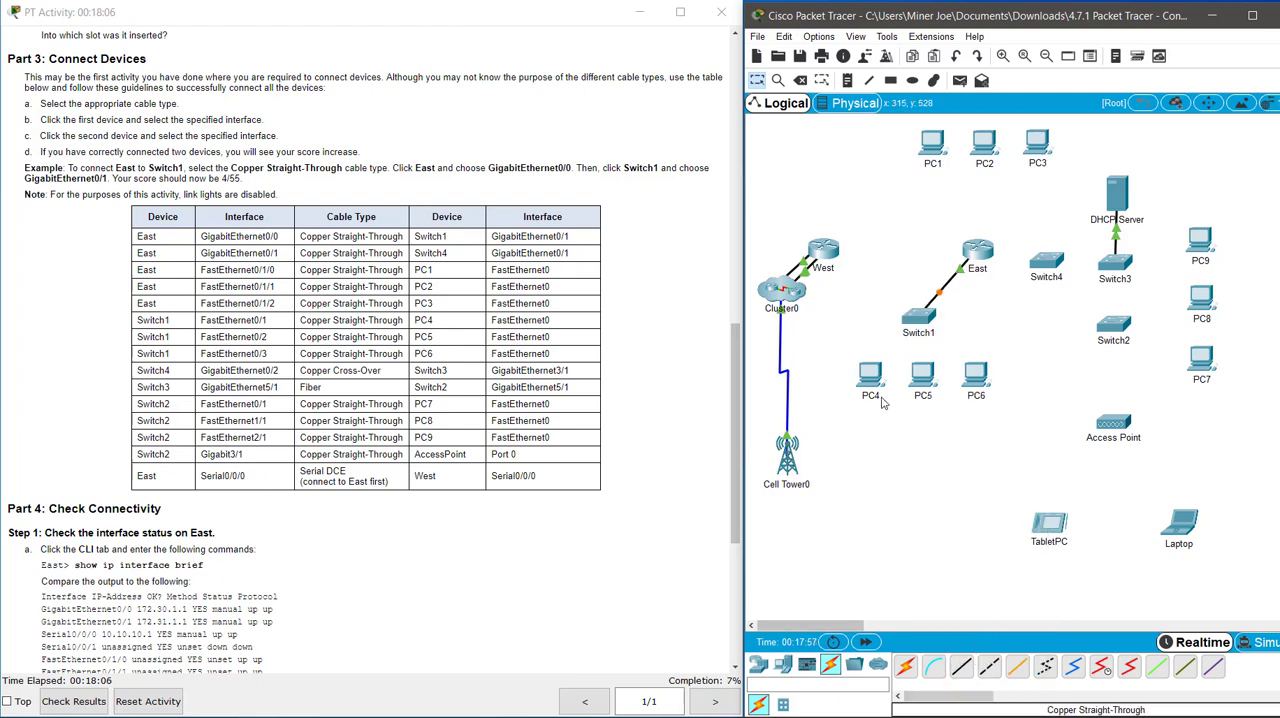
# Connect East's GigabitEthernet0/1 to Switch4's GigabitEthernet0/1 with a Copper Straight-Through cable.
pyautogui.click(961, 666)
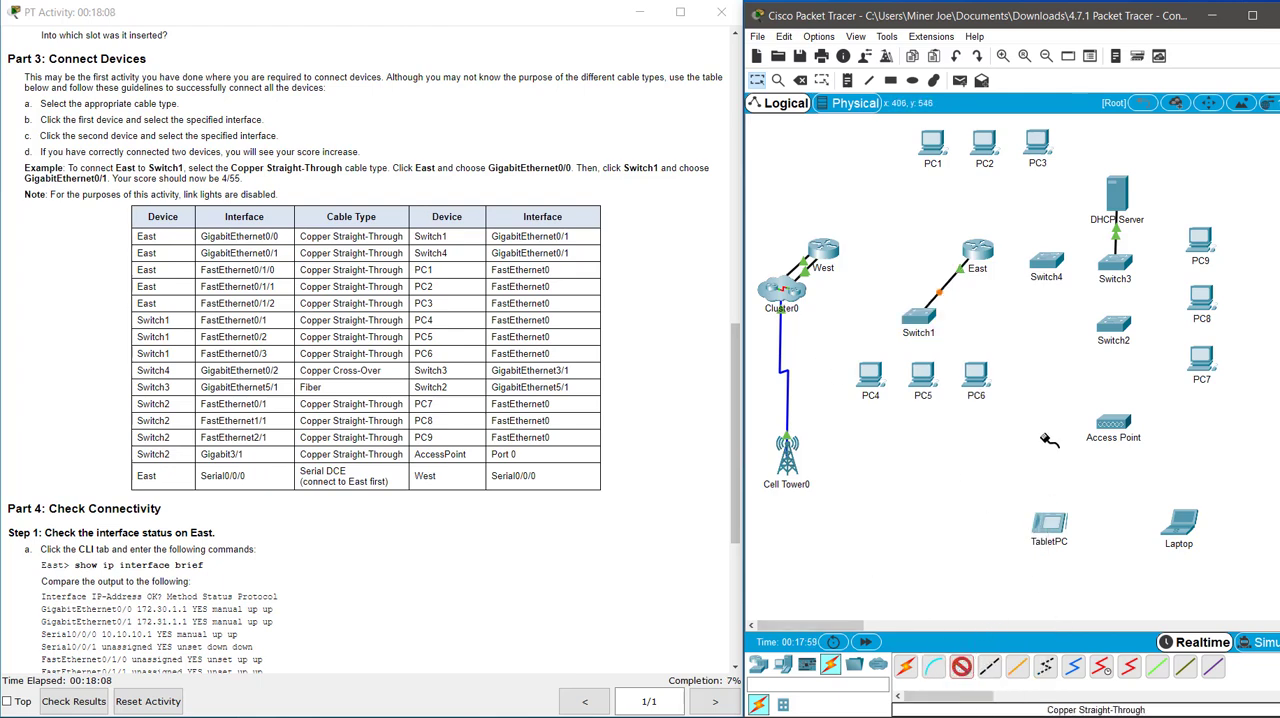
pyautogui.click(988, 255)
pyautogui.click(1040, 284)
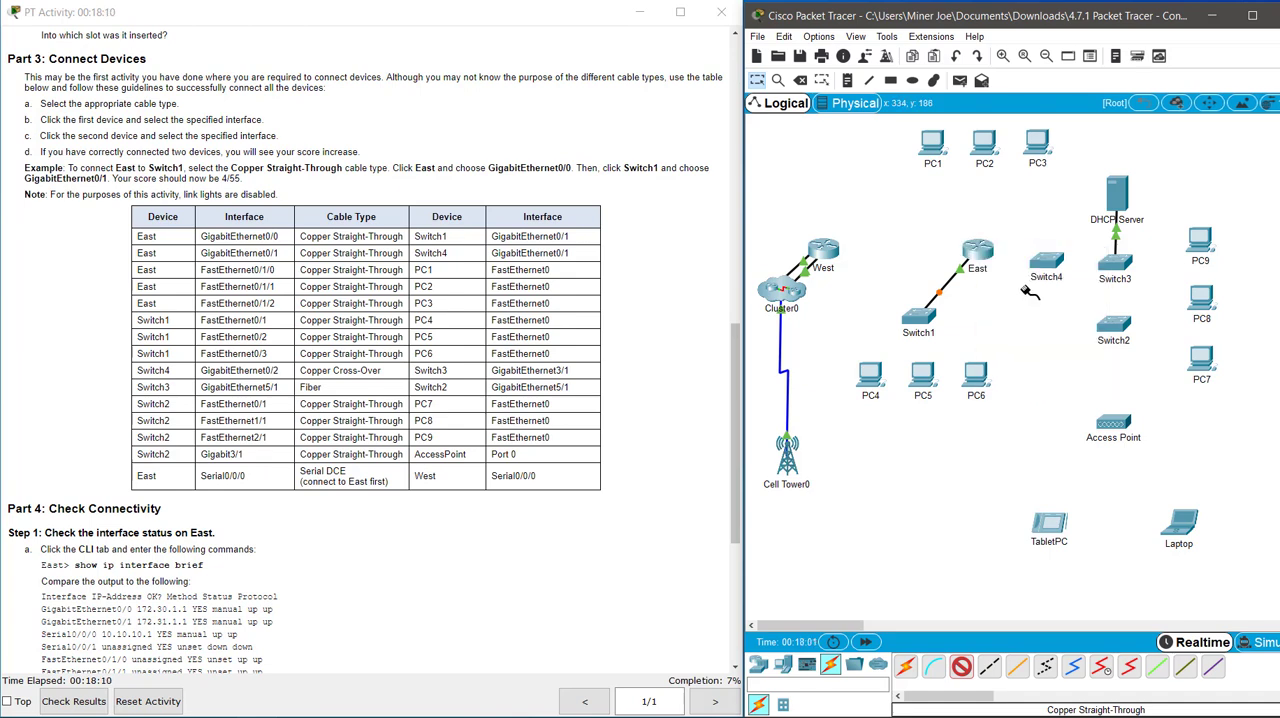
pyautogui.click(1045, 262)
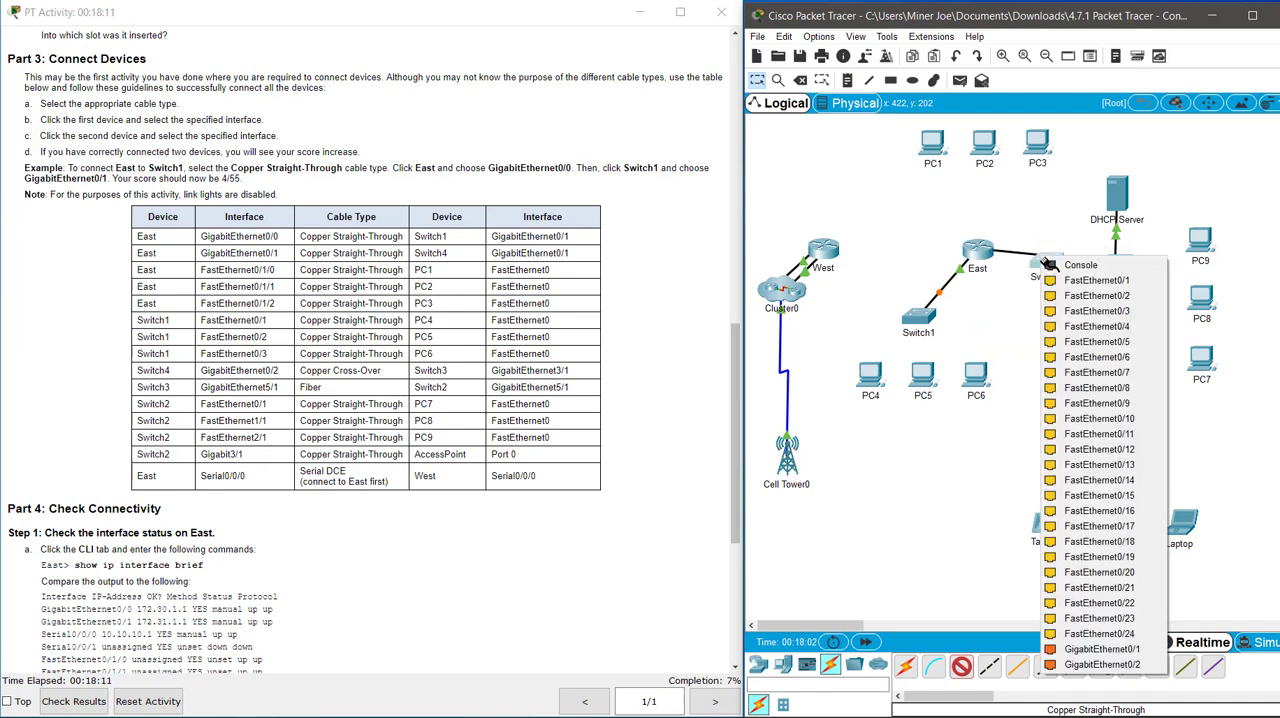
pyautogui.click(1112, 650)
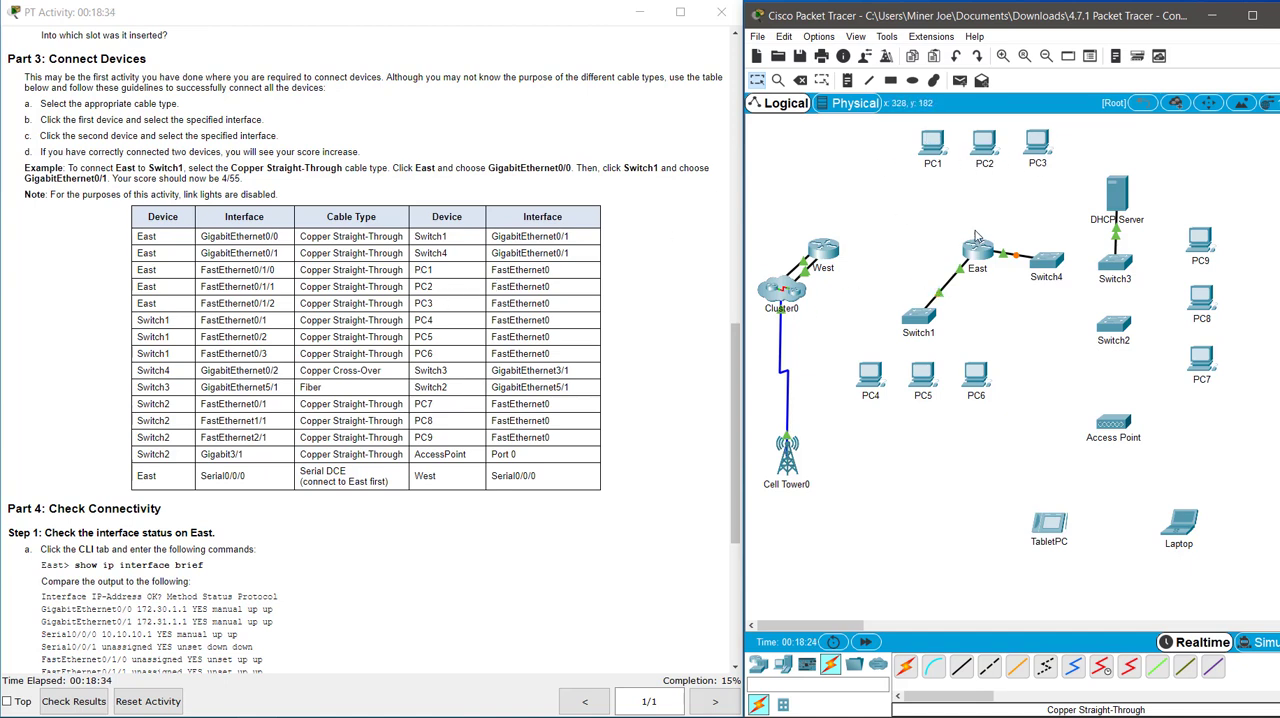
# Connect East's FastEthernet0/1/0 to PC1's FastEthernet0 with a Copper Straight-Through cable.
pyautogui.click(961, 665)
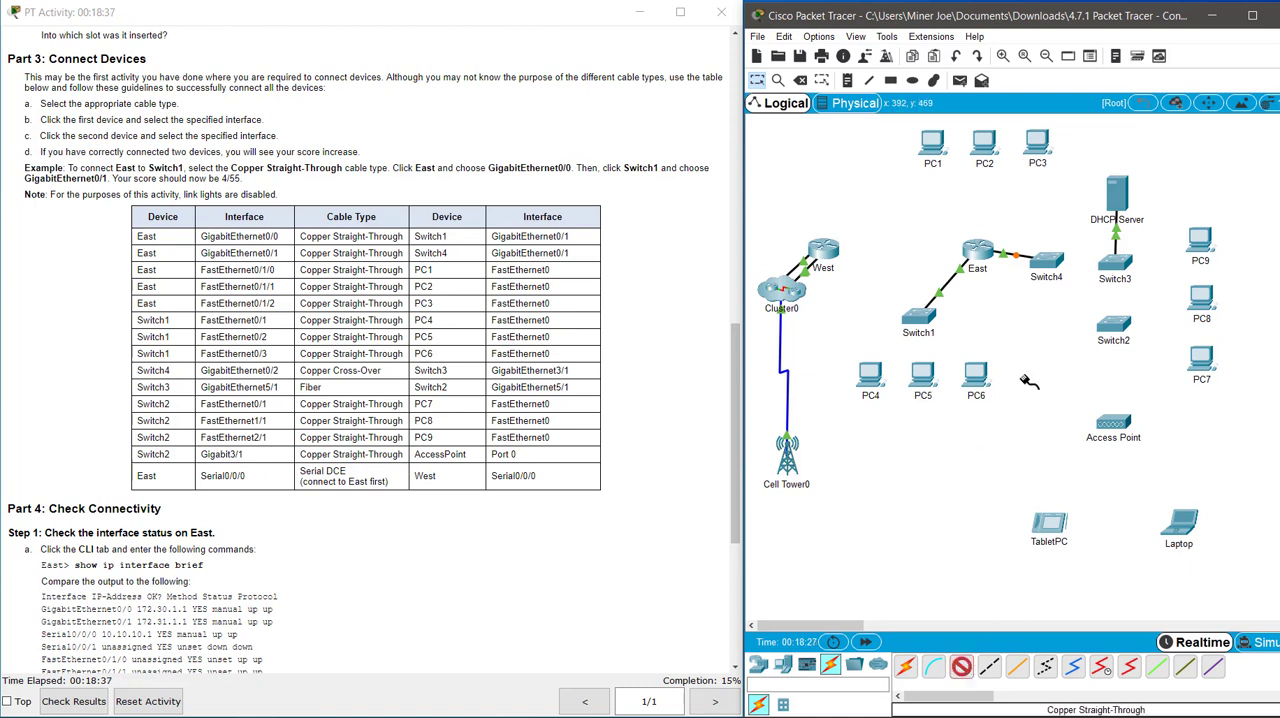
pyautogui.click(977, 246)
pyautogui.click(1030, 316)
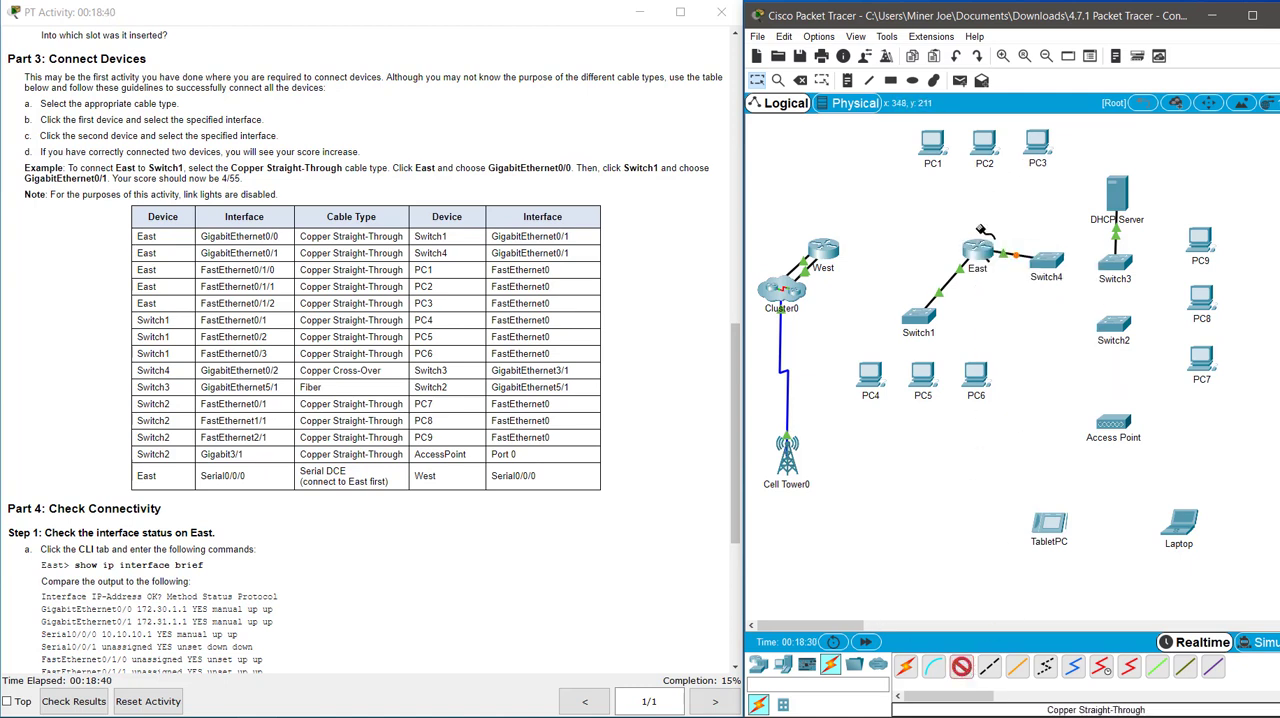
pyautogui.click(932, 148)
pyautogui.click(942, 194)
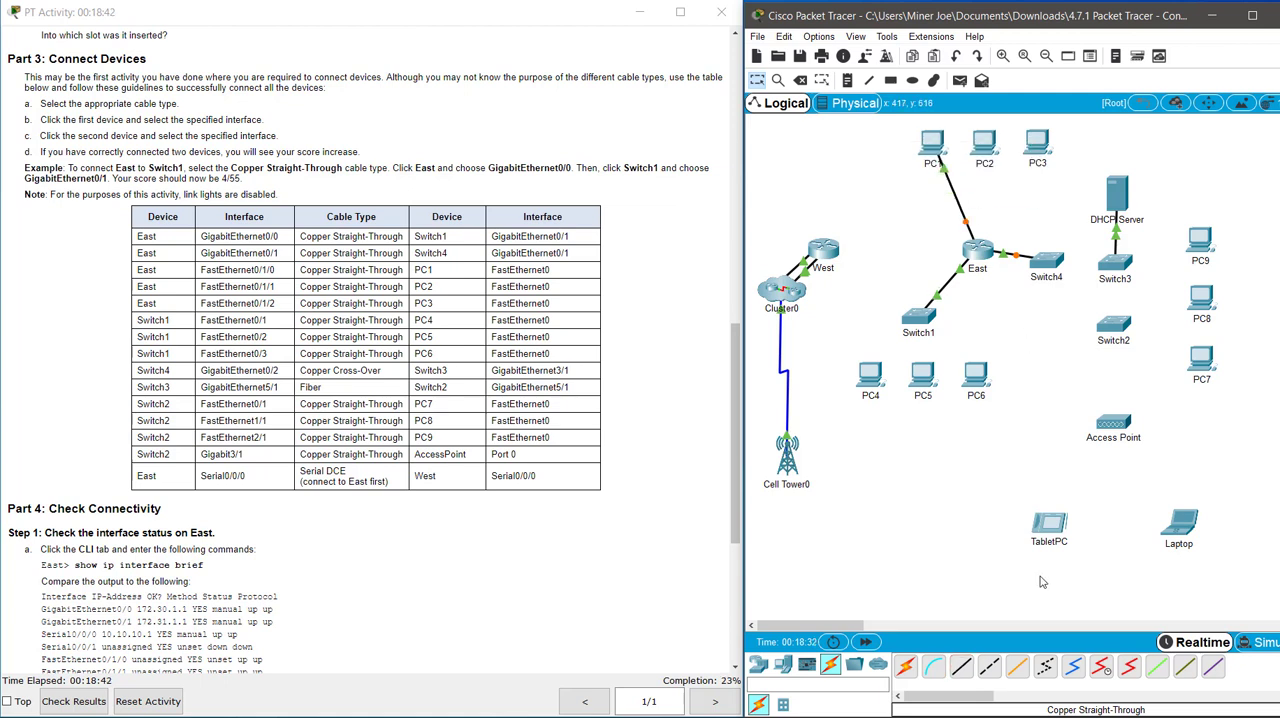
# Connect East's FastEthernet0/1/1 to PC2's FastEthernet0 with a Copper Straight-Through cable.
pyautogui.click(960, 668)
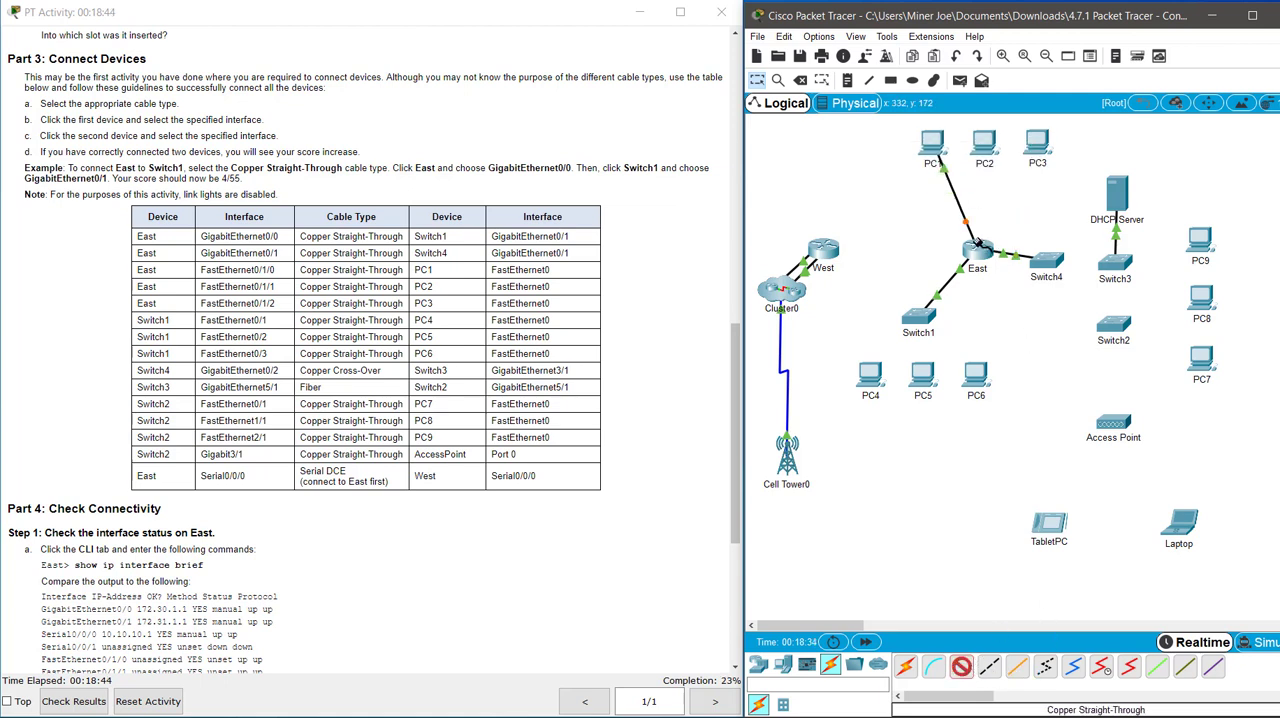
pyautogui.click(984, 249)
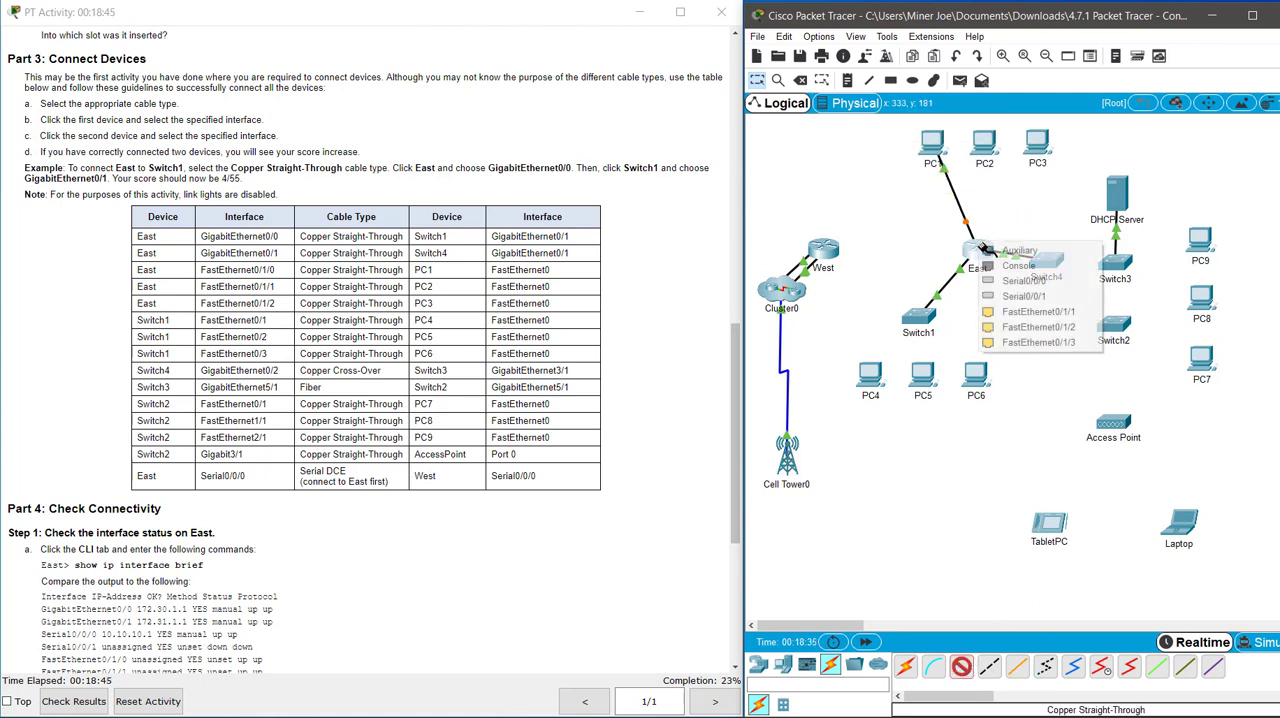
pyautogui.click(1022, 312)
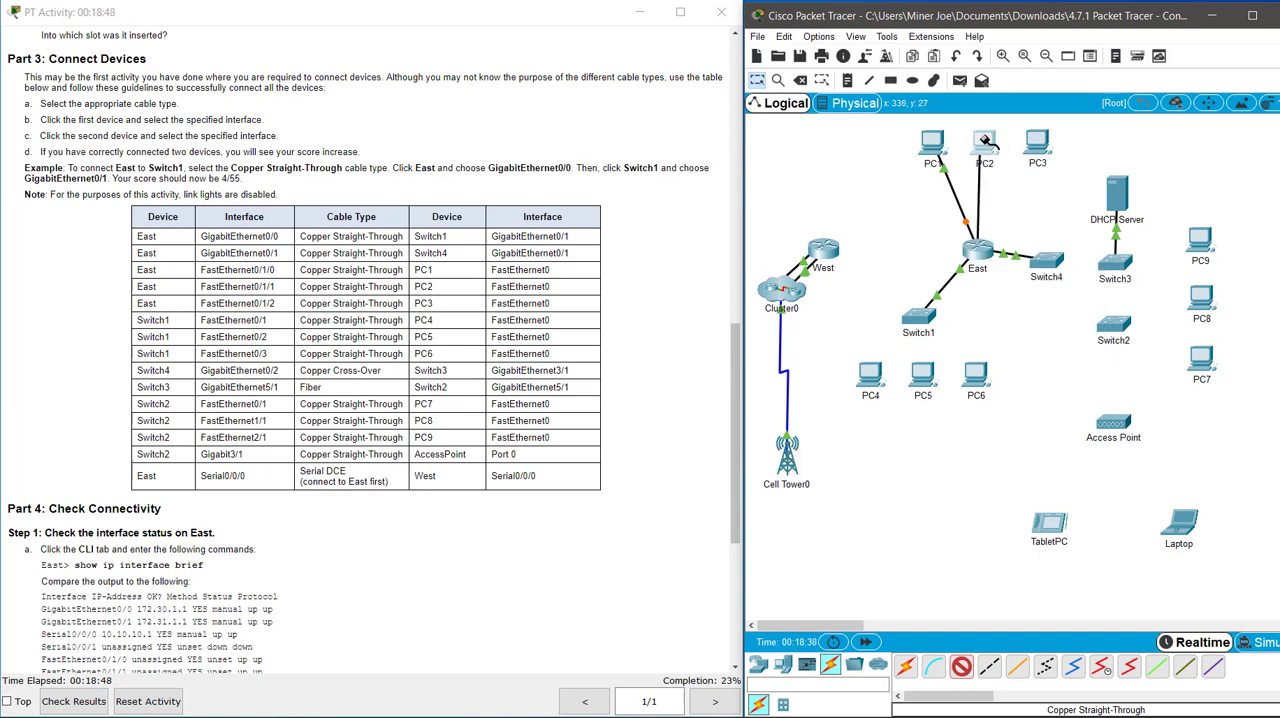
pyautogui.click(982, 142)
pyautogui.click(1015, 189)
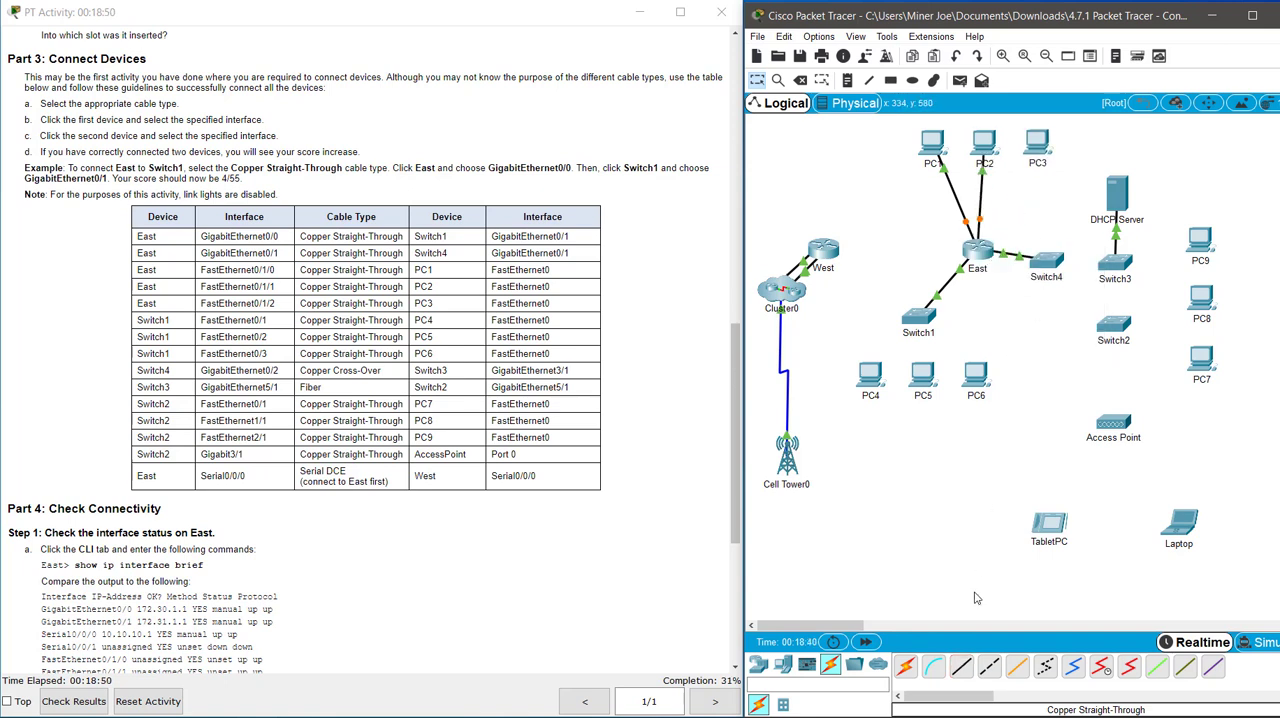
# Connect East's FastEthernet0/1/2 to PC3's FastEthernet0 with a Copper Straight-Through cable.
pyautogui.click(960, 668)
pyautogui.click(992, 248)
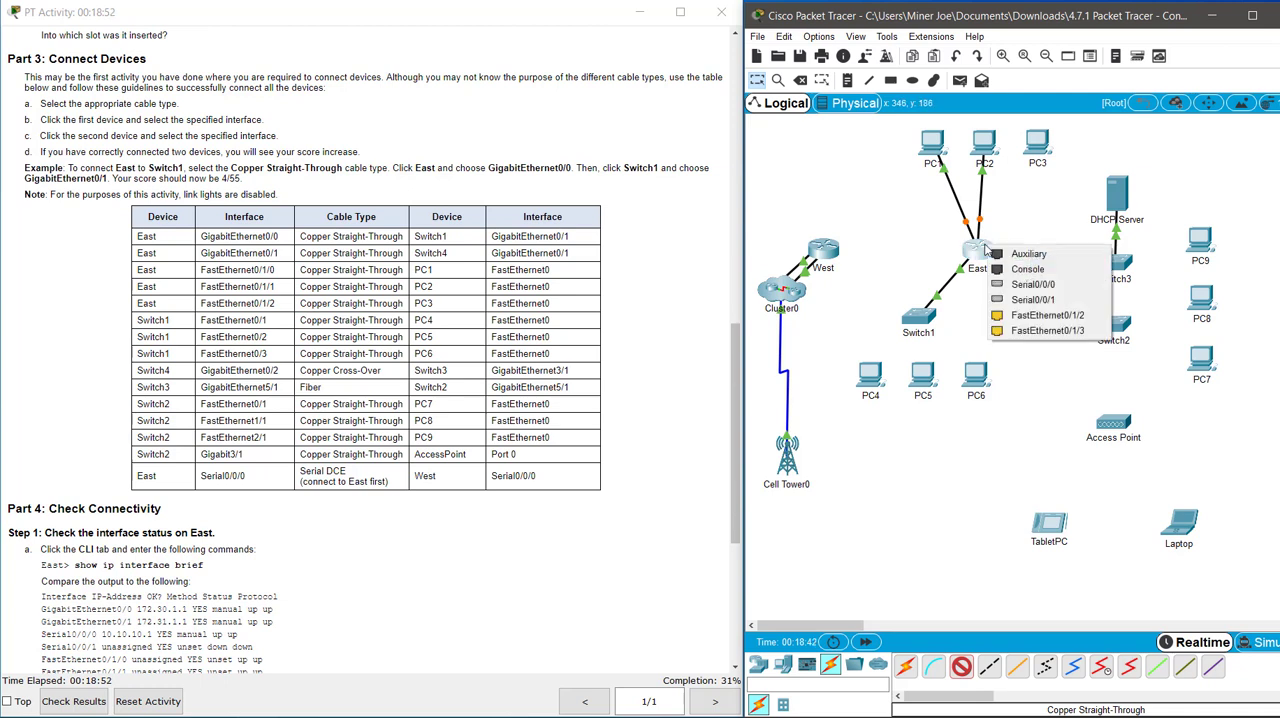
pyautogui.click(1048, 318)
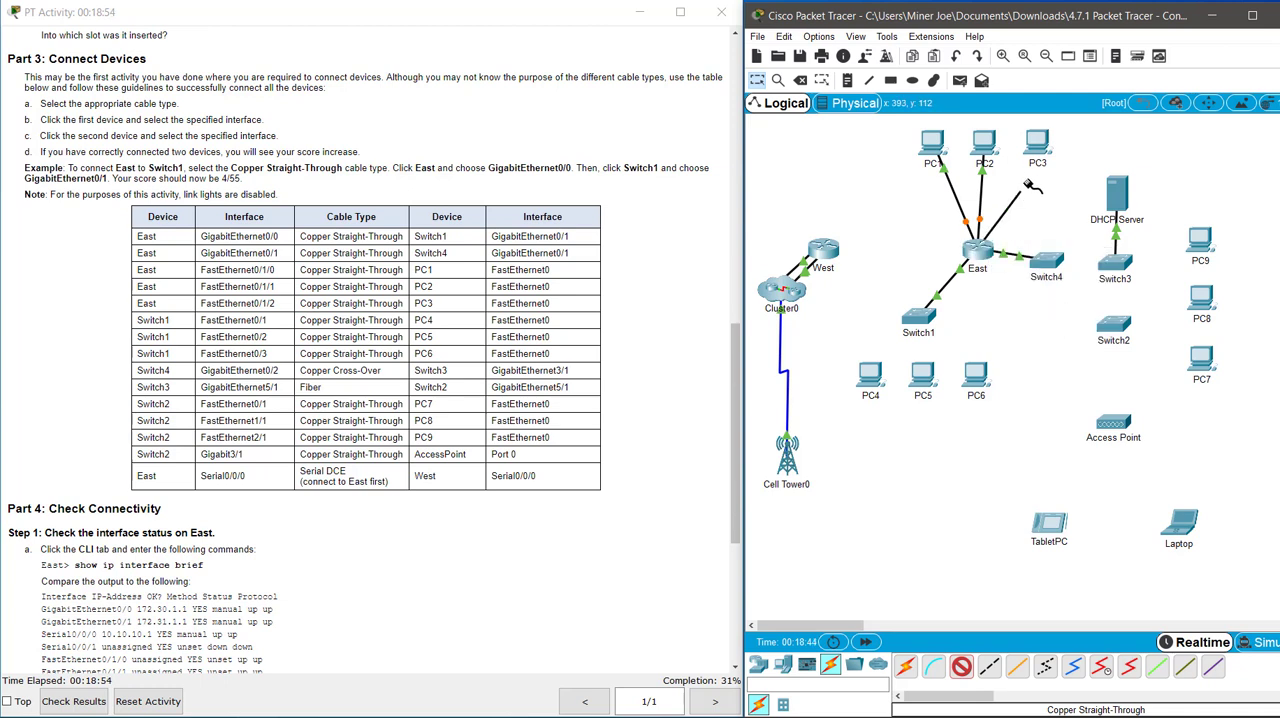
pyautogui.click(1034, 147)
pyautogui.click(1053, 205)
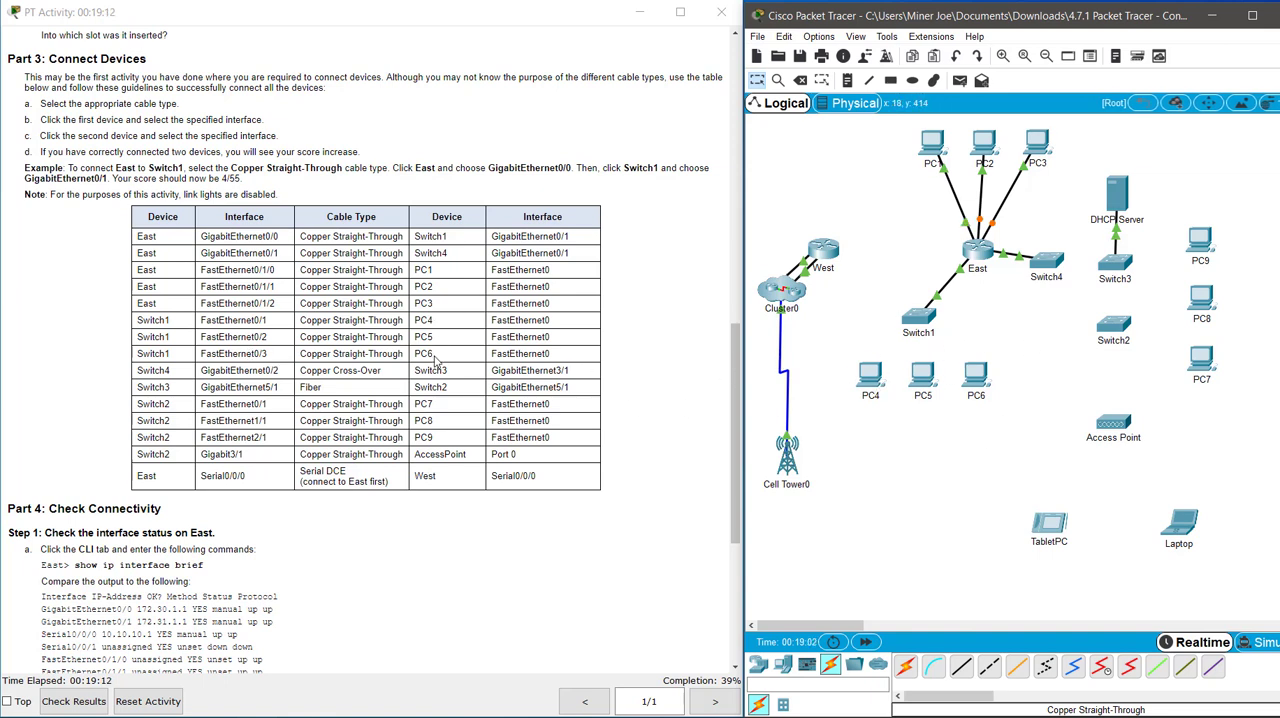
# Connect Switch1's FastEthernet0/1 to PC4's FastEthernet0 with a Copper Straight-Through cable.
pyautogui.click(966, 674)
pyautogui.click(920, 318)
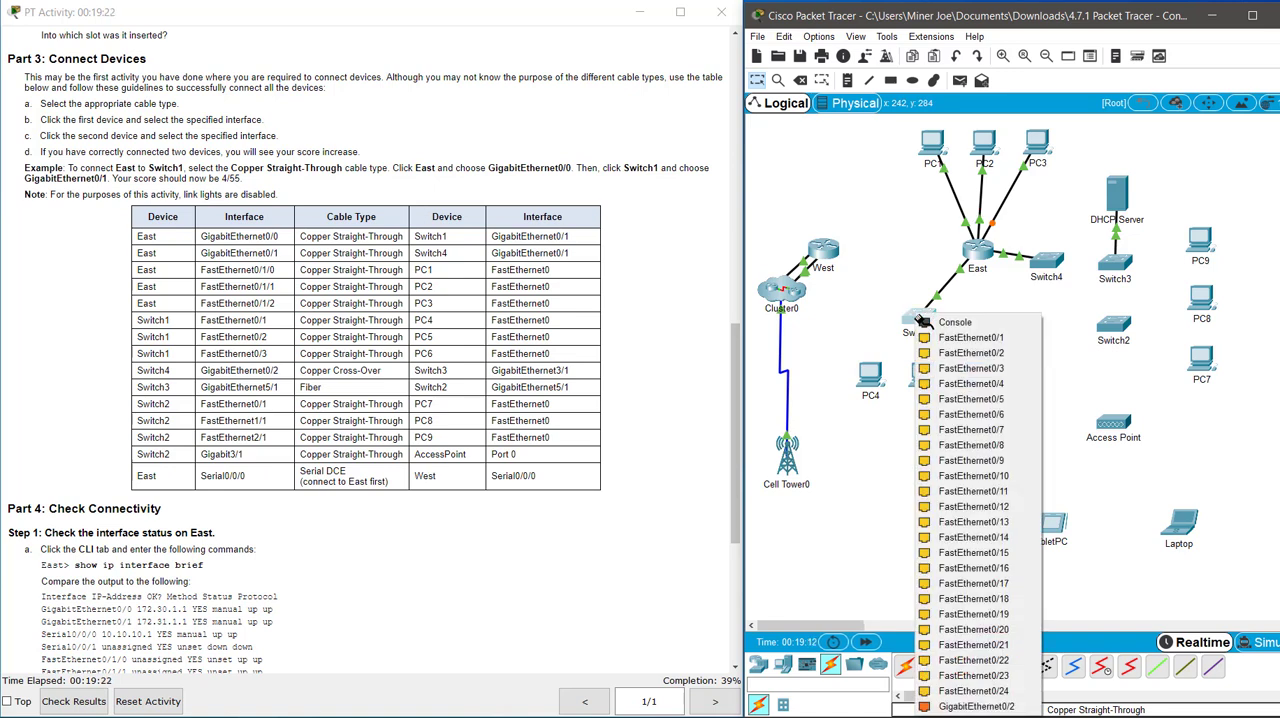
pyautogui.click(925, 337)
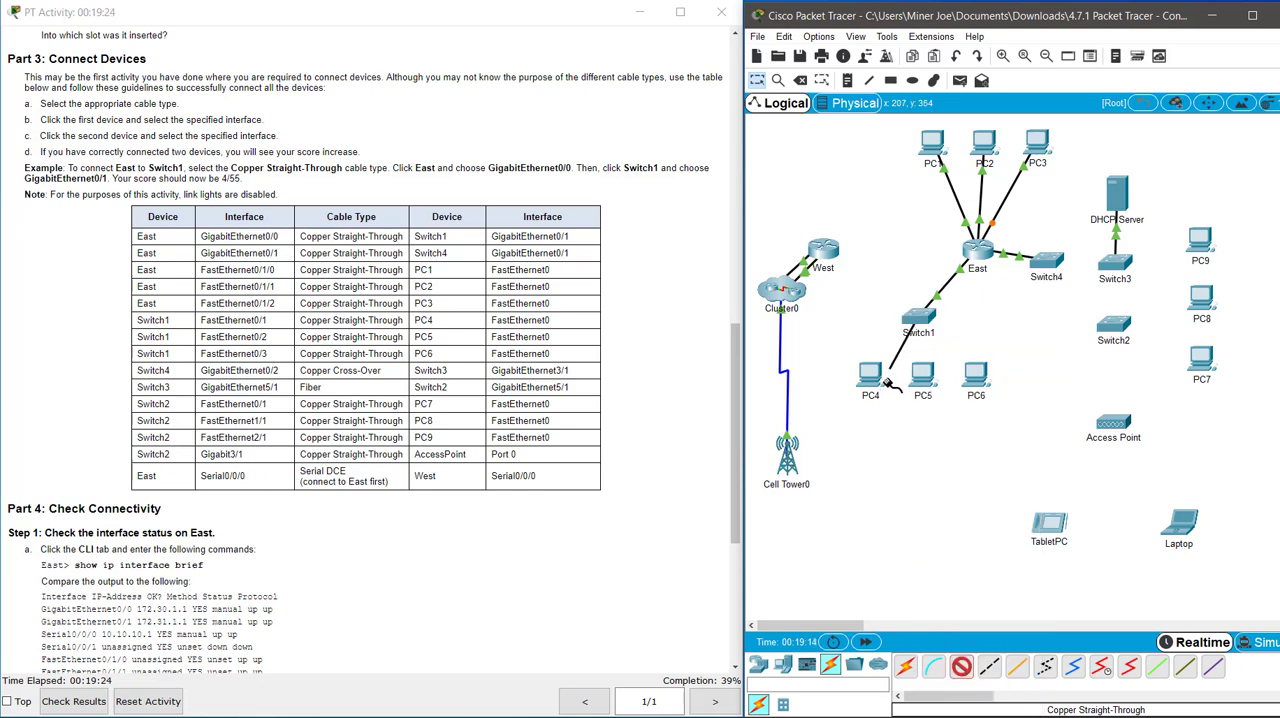
pyautogui.click(879, 381)
pyautogui.click(912, 434)
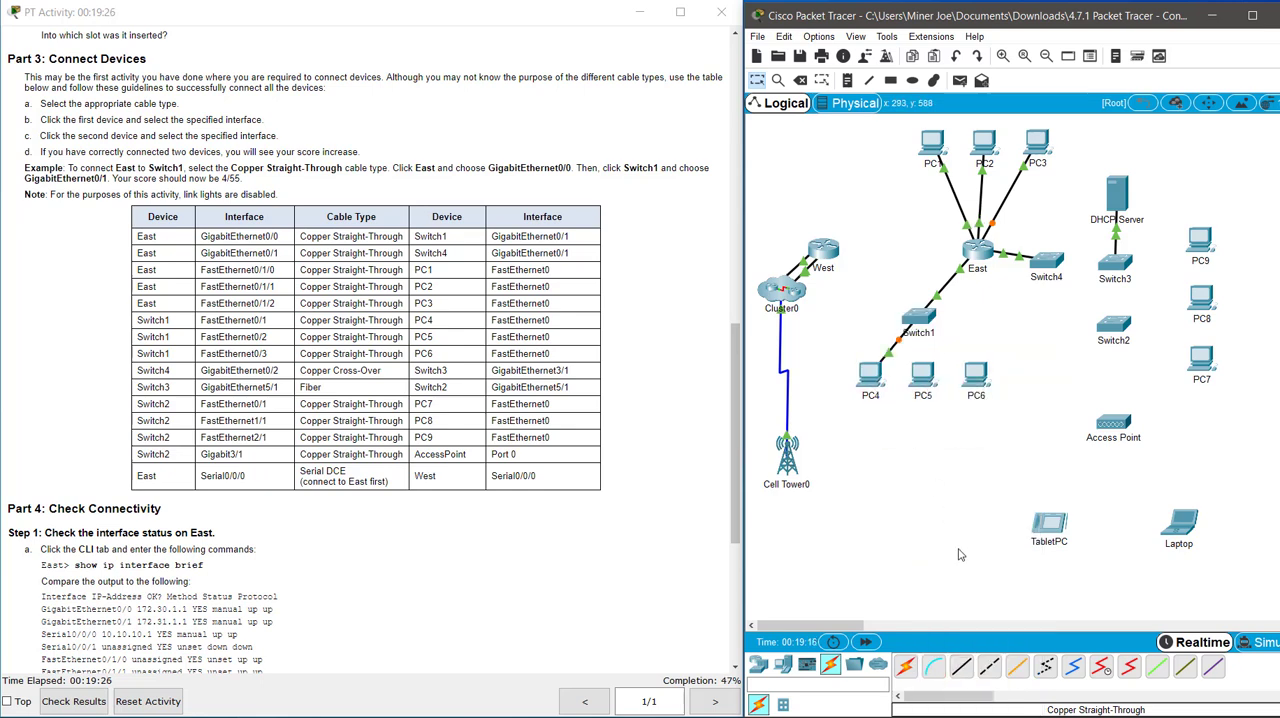
# Connect Switch1's FastEthernet0/2 to PC5's FastEthernet0 with a Copper Straight-Through cable.
pyautogui.click(928, 314)
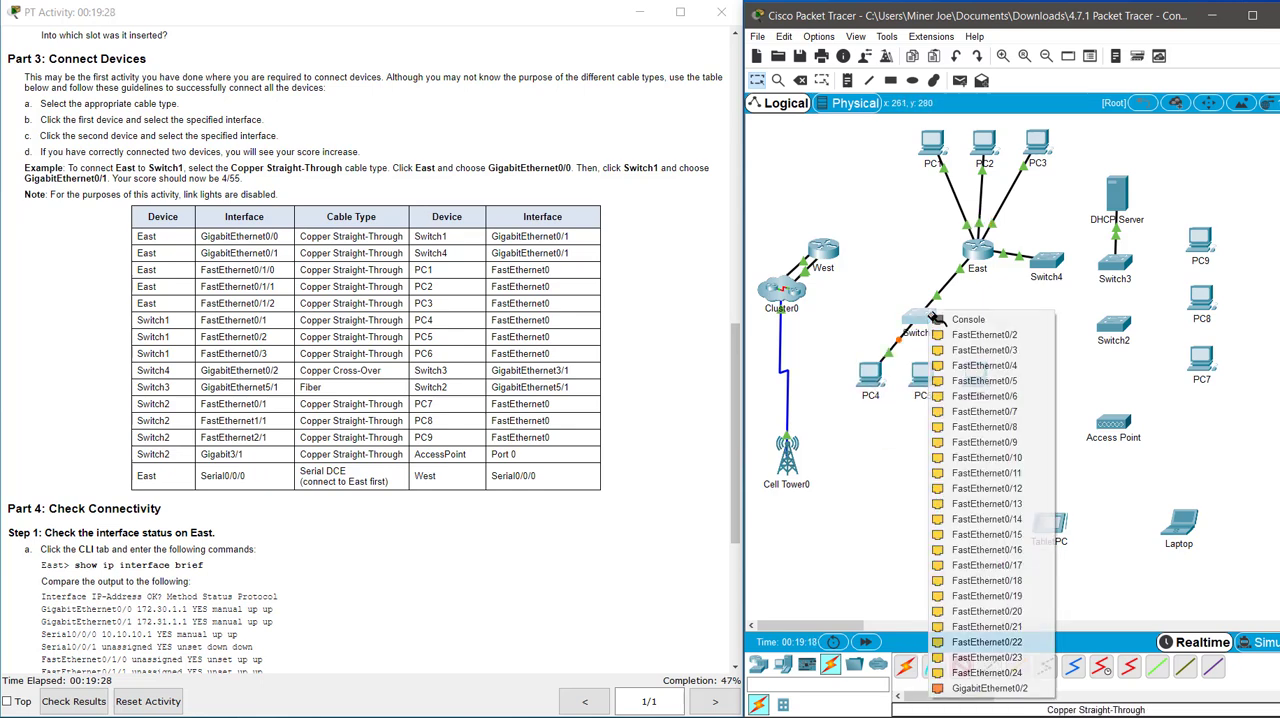
pyautogui.click(942, 352)
pyautogui.click(922, 377)
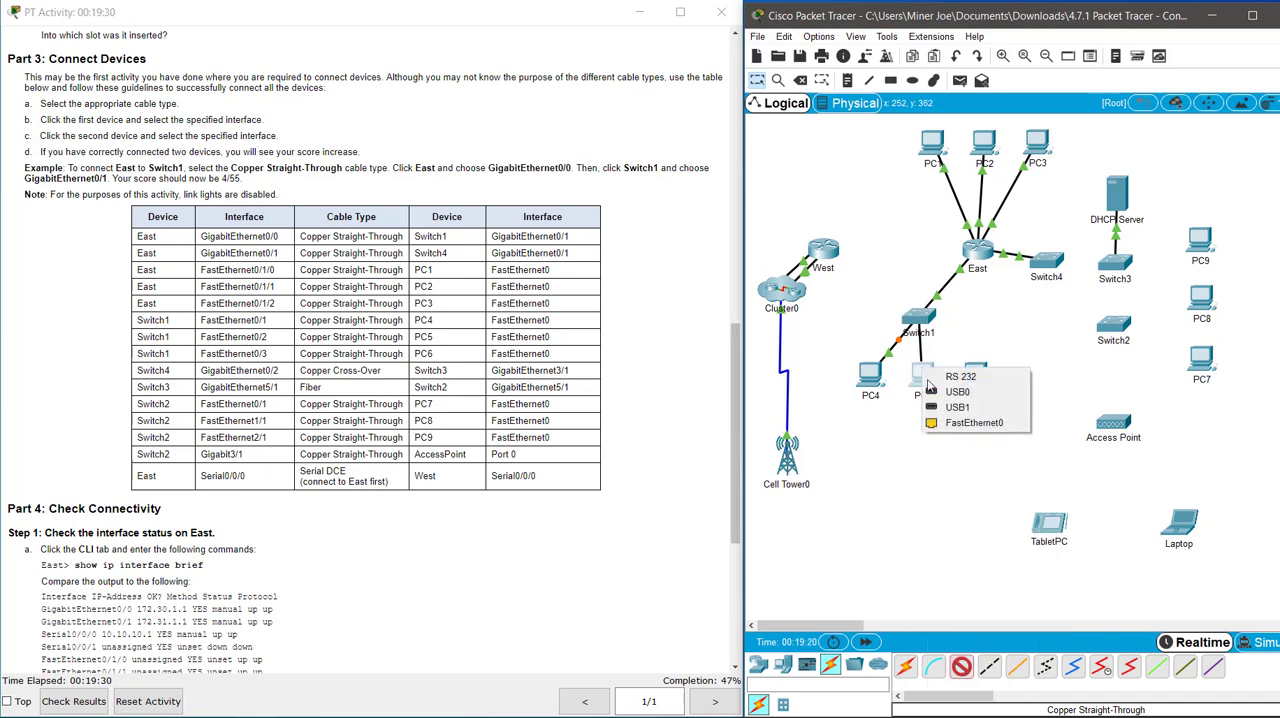
pyautogui.click(953, 429)
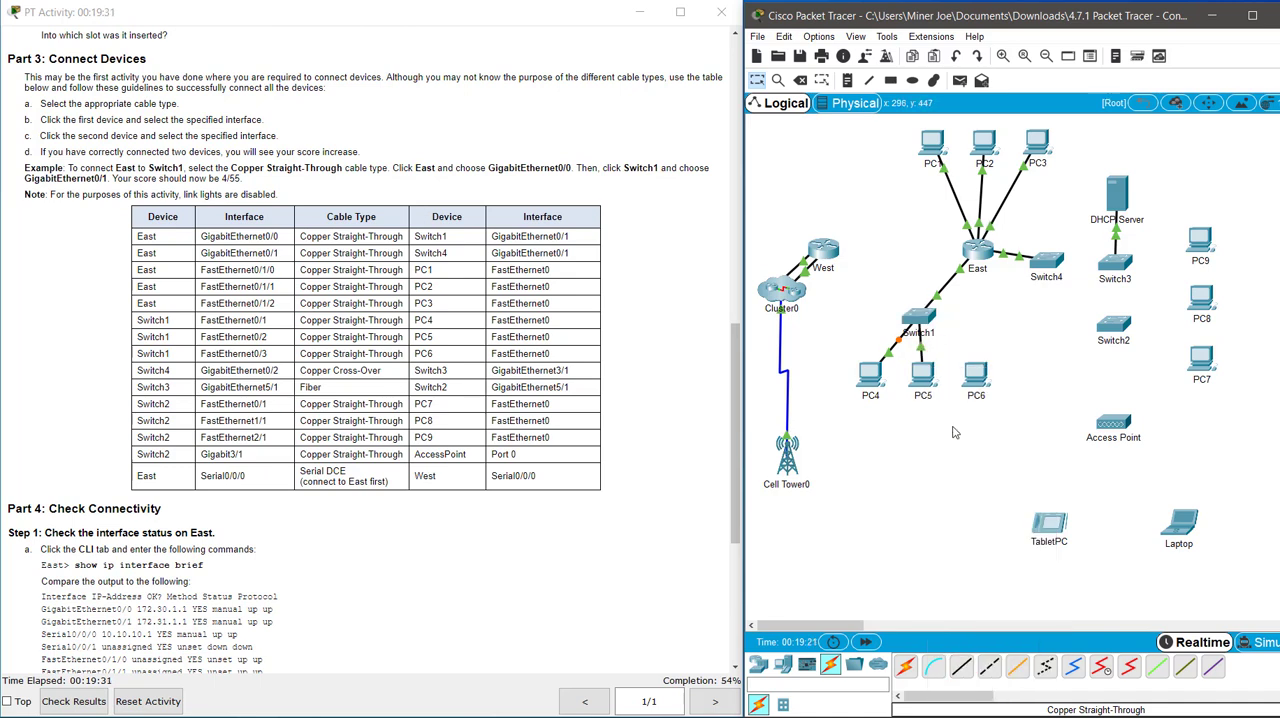
# Connect Switch1's FastEthernet0/3 to PC6's FastEthernet0 with a Copper Straight-Through cable.
pyautogui.click(961, 667)
pyautogui.click(928, 314)
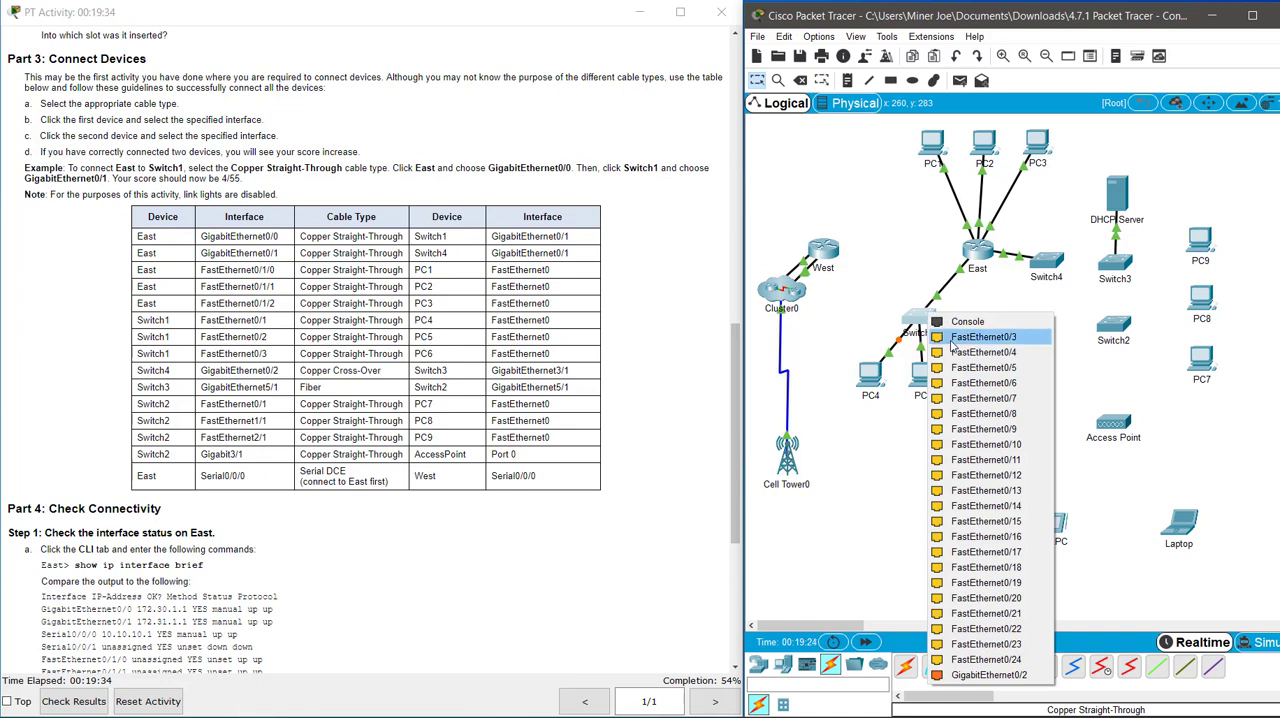
pyautogui.click(953, 337)
pyautogui.click(975, 377)
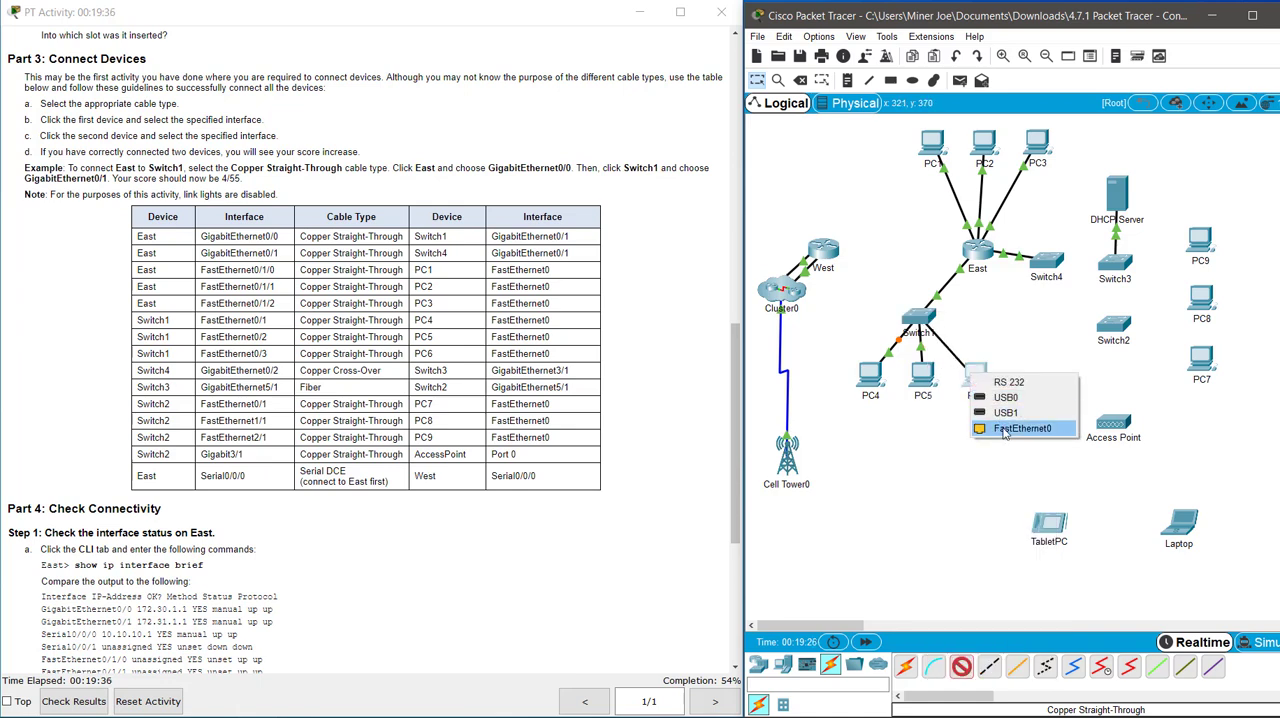
pyautogui.click(1005, 430)
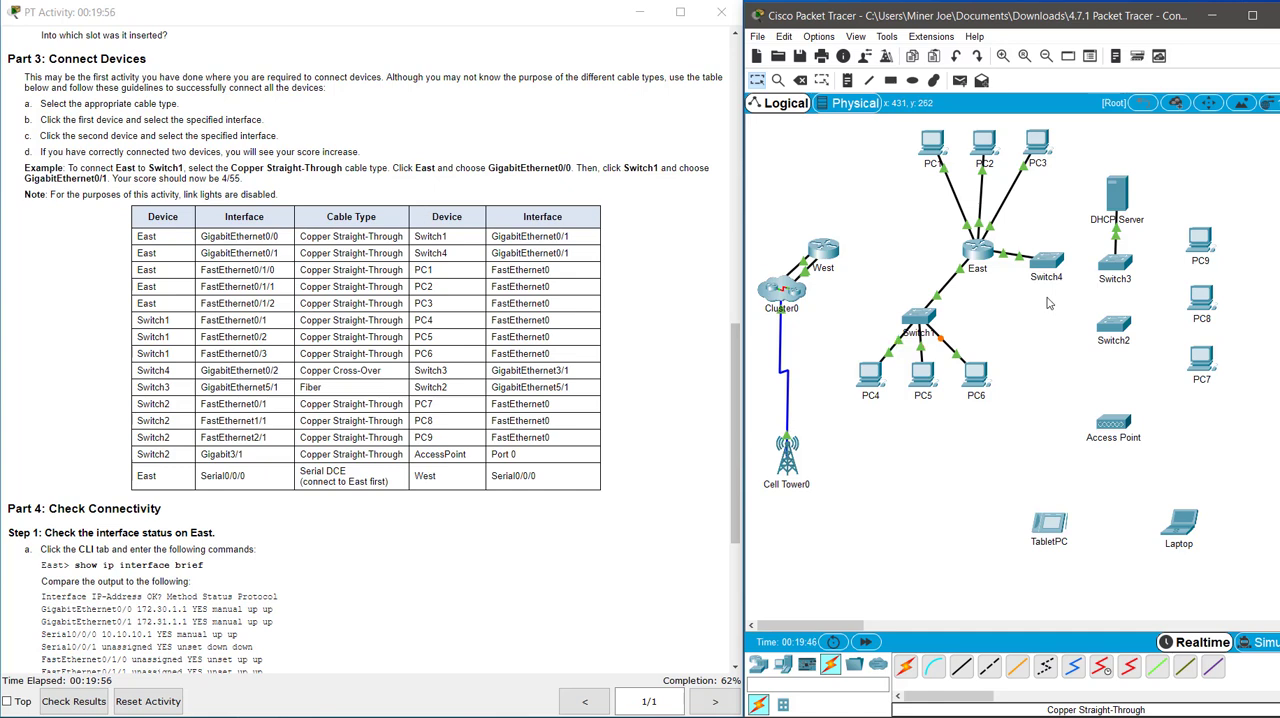
# Connect Switch4's GigabitEthernet0/2 to Switch3's GigabitEthernet3/1 with a Copper Cross-Over cable.
pyautogui.click(989, 665)
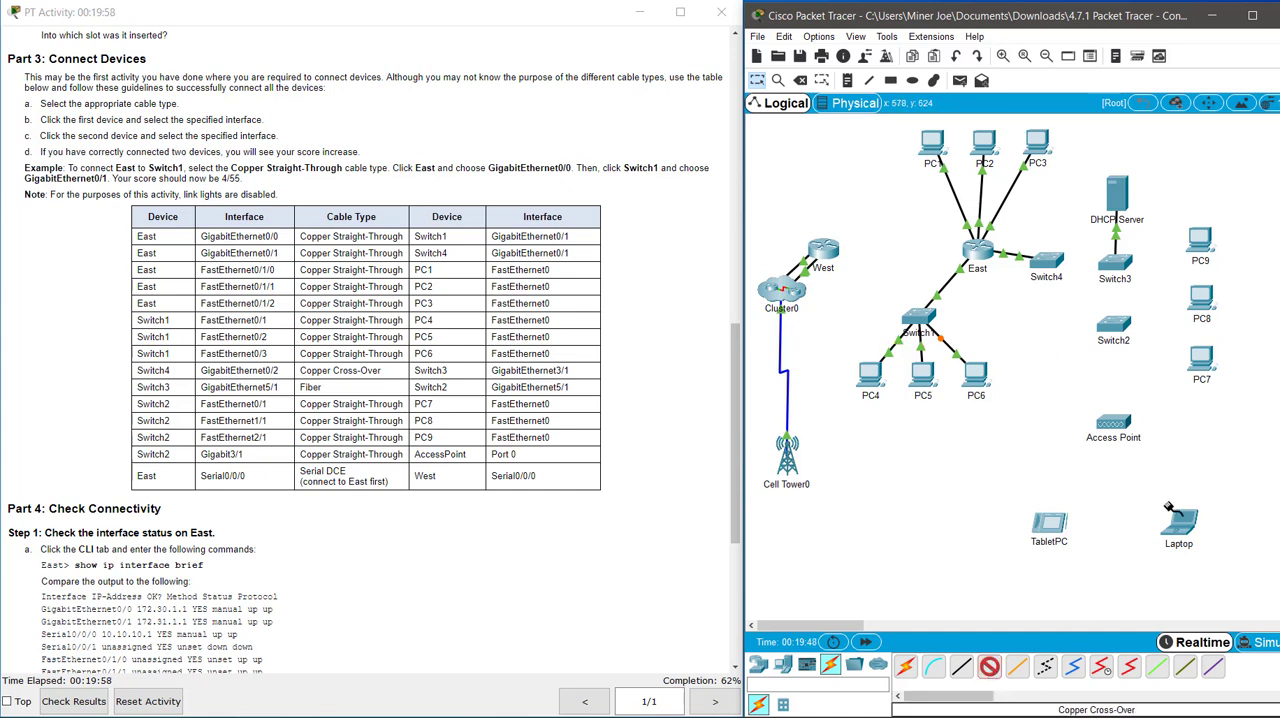
pyautogui.click(1043, 258)
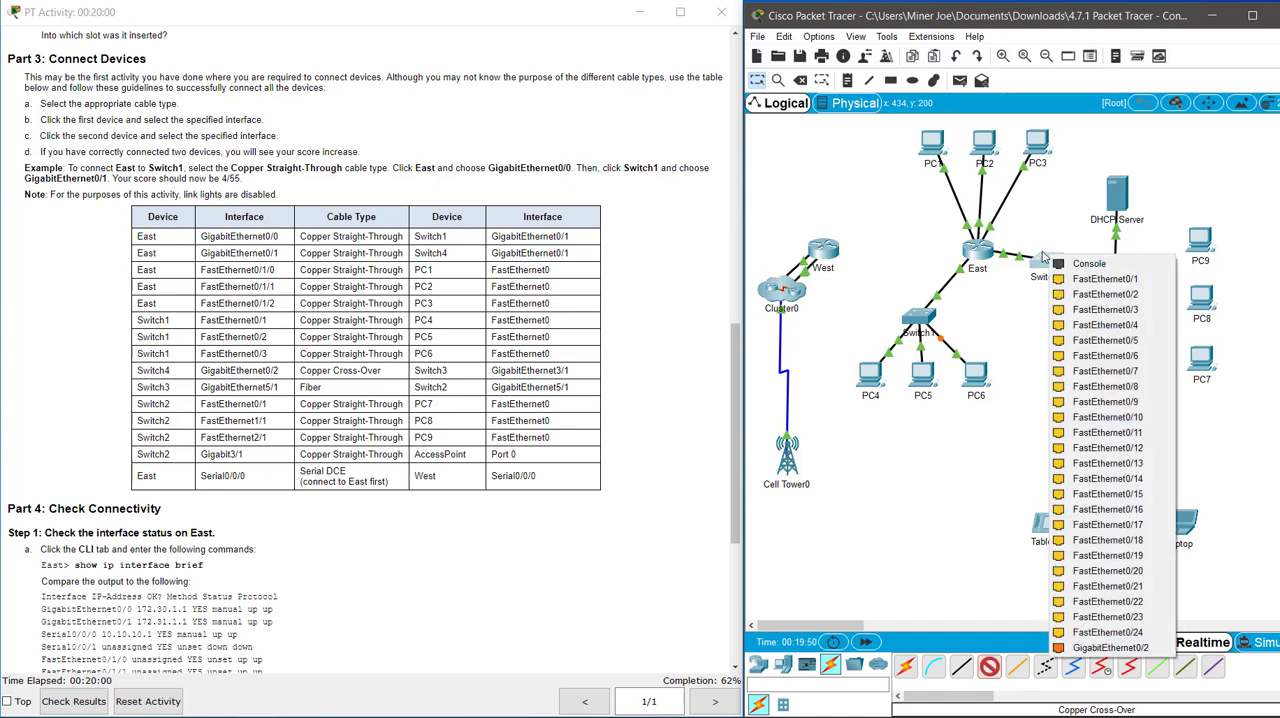
pyautogui.click(1098, 648)
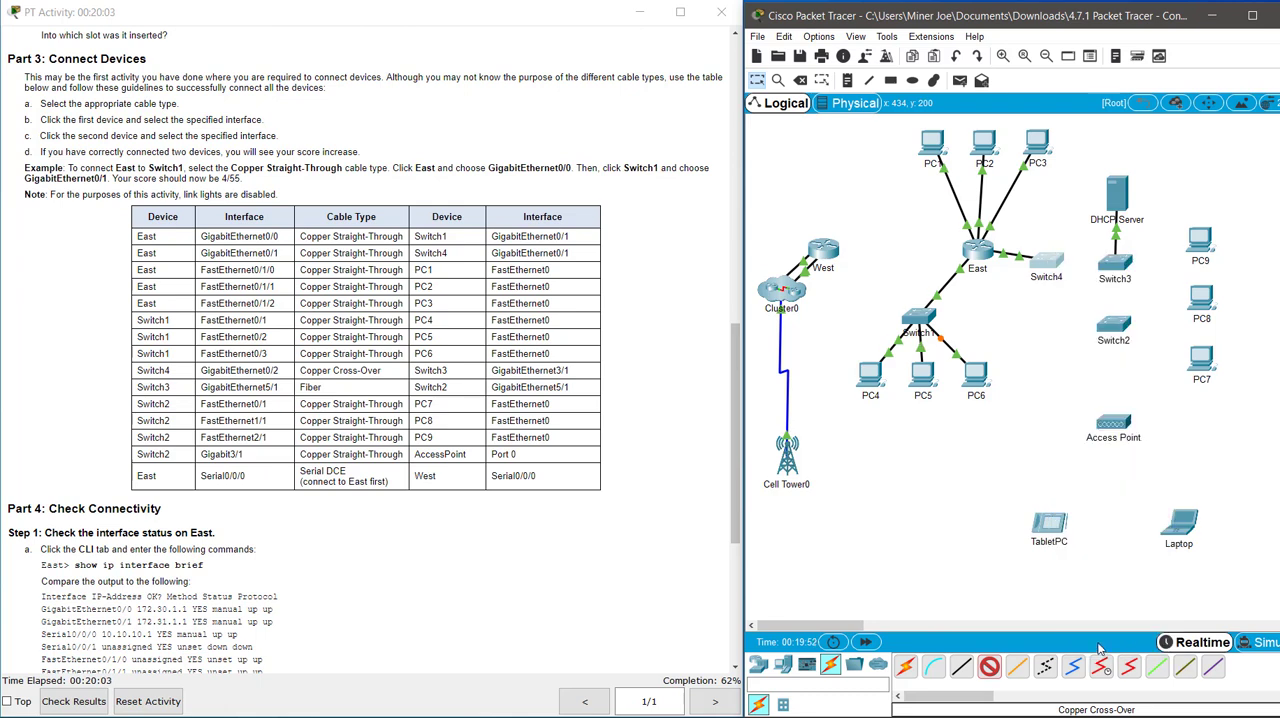
pyautogui.click(1114, 266)
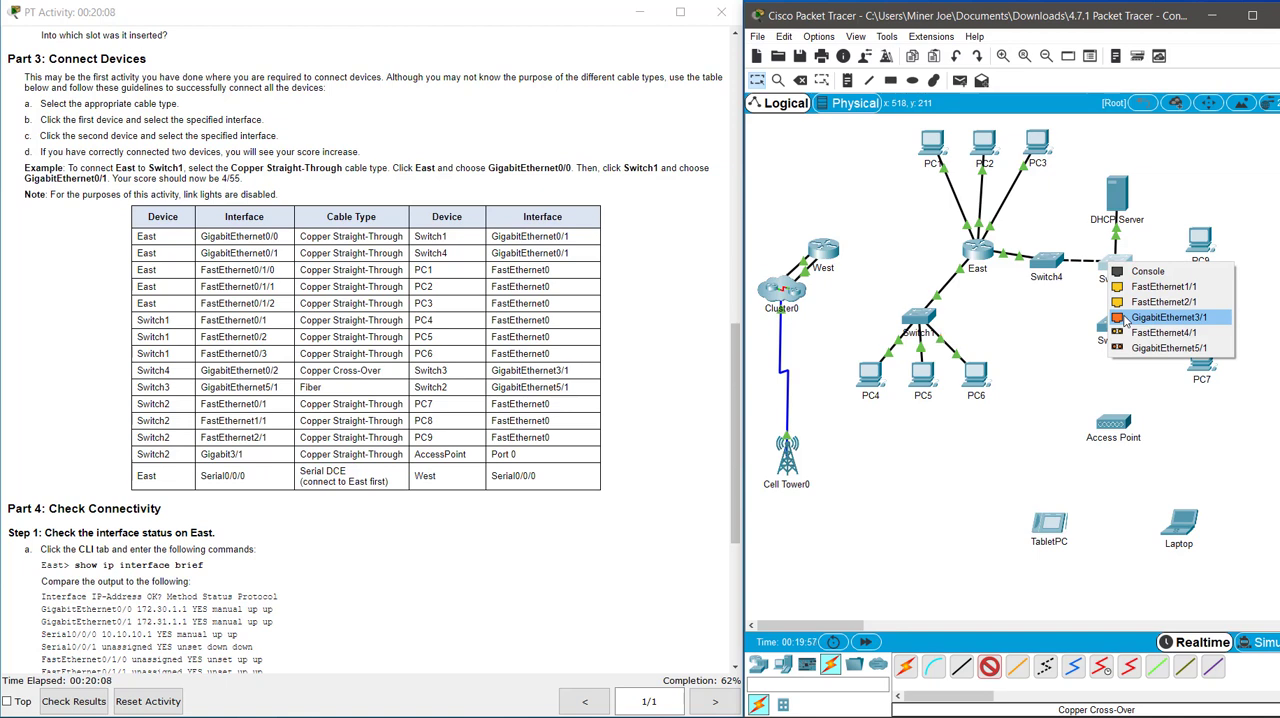
pyautogui.click(1124, 318)
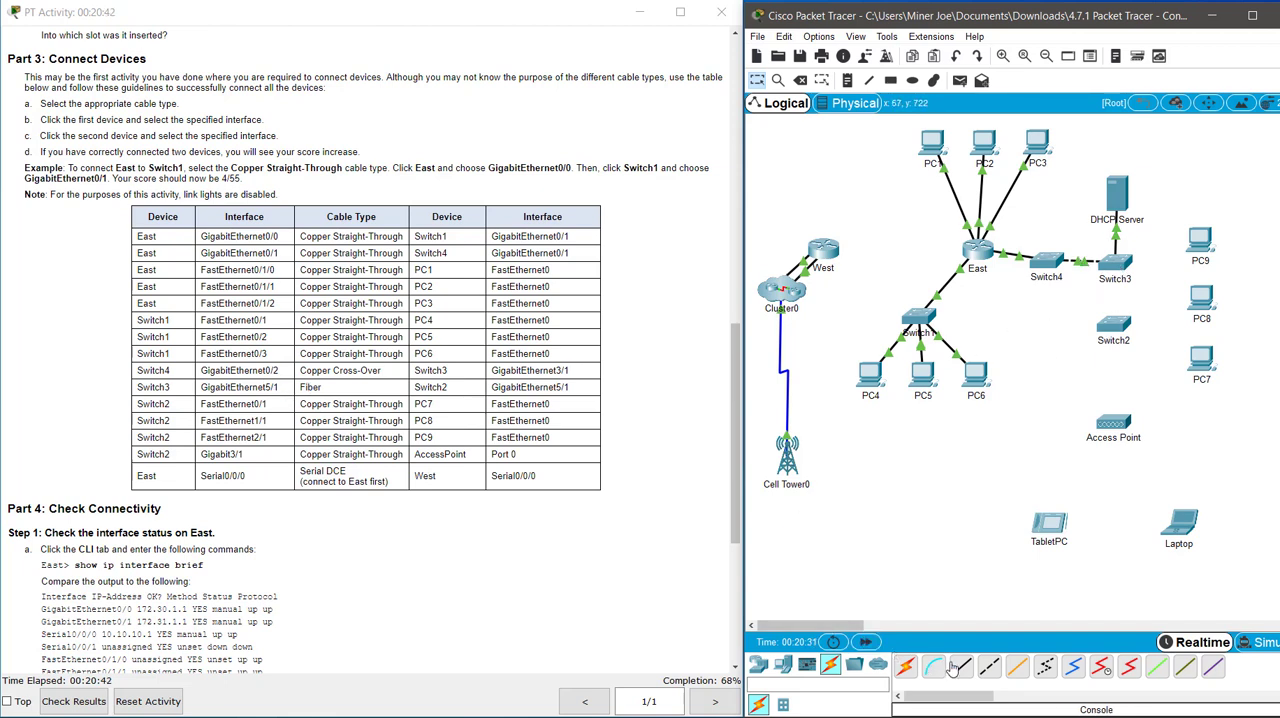
# Connect Switch3's GigabitEthernet5/1 to Switch2's GigabitEthernet5/1 with a Fiber cable.
pyautogui.click(1018, 668)
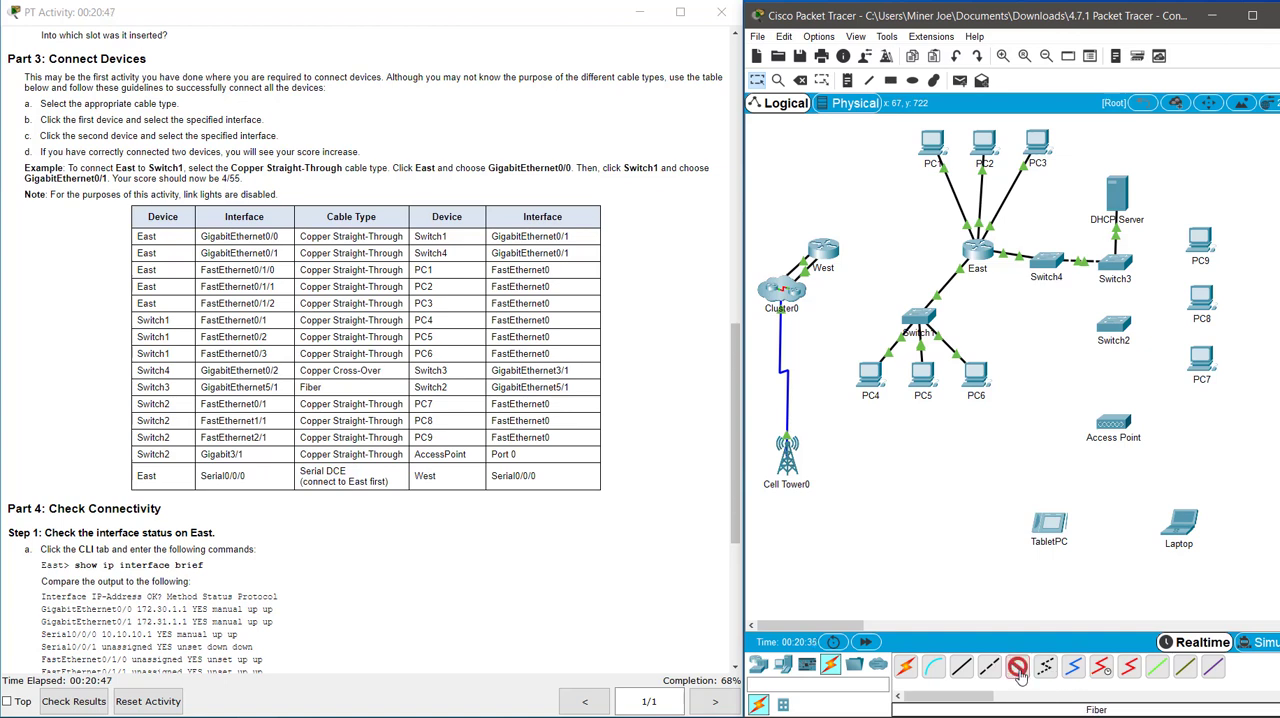
pyautogui.click(1127, 263)
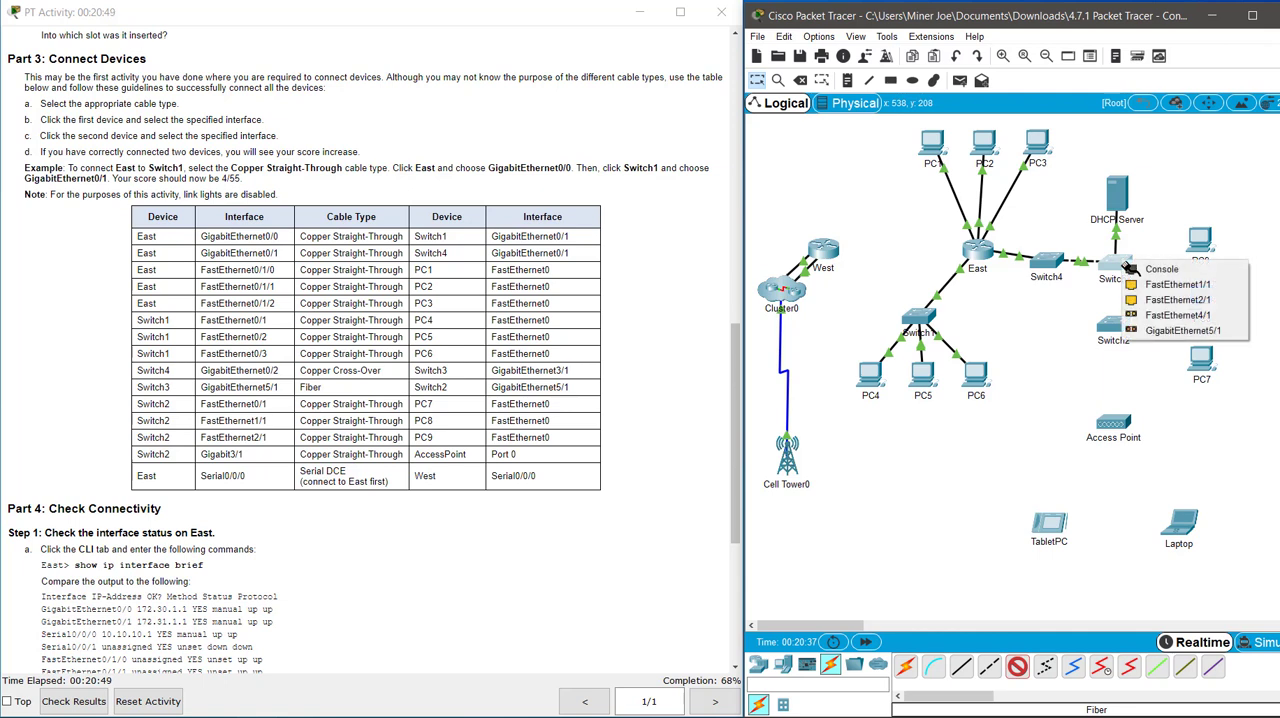
pyautogui.click(1155, 331)
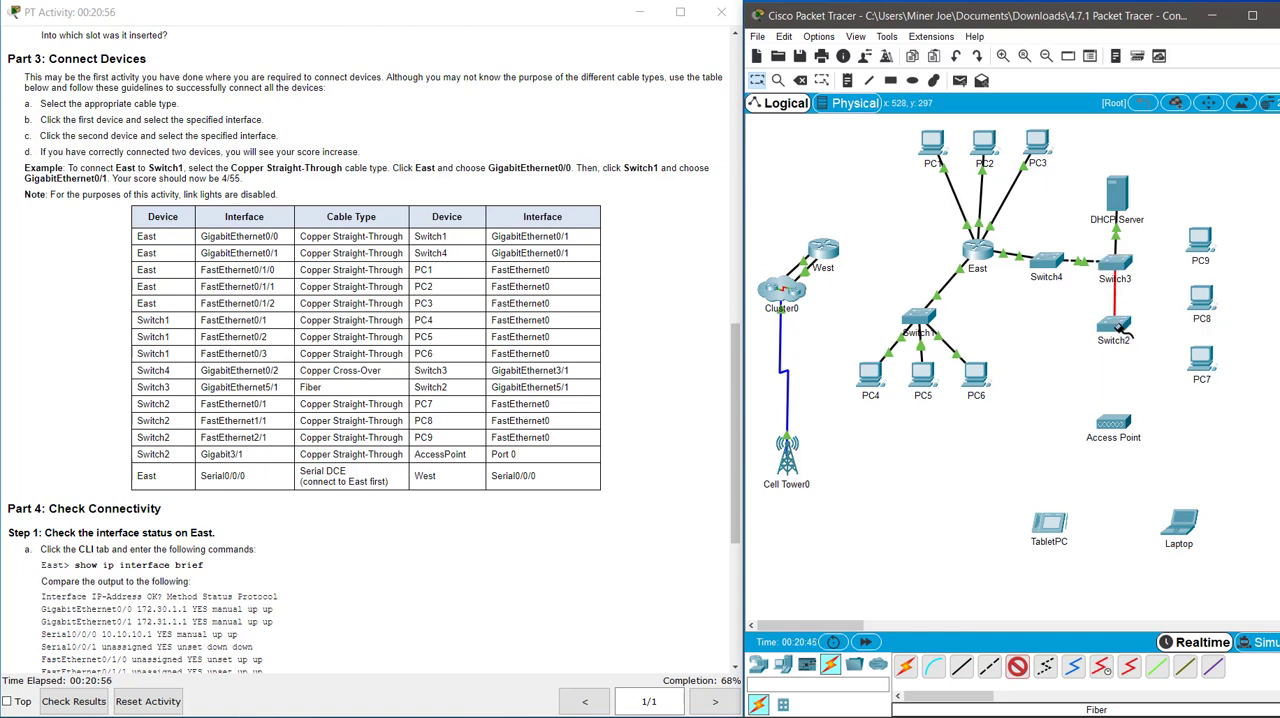
pyautogui.click(1118, 328)
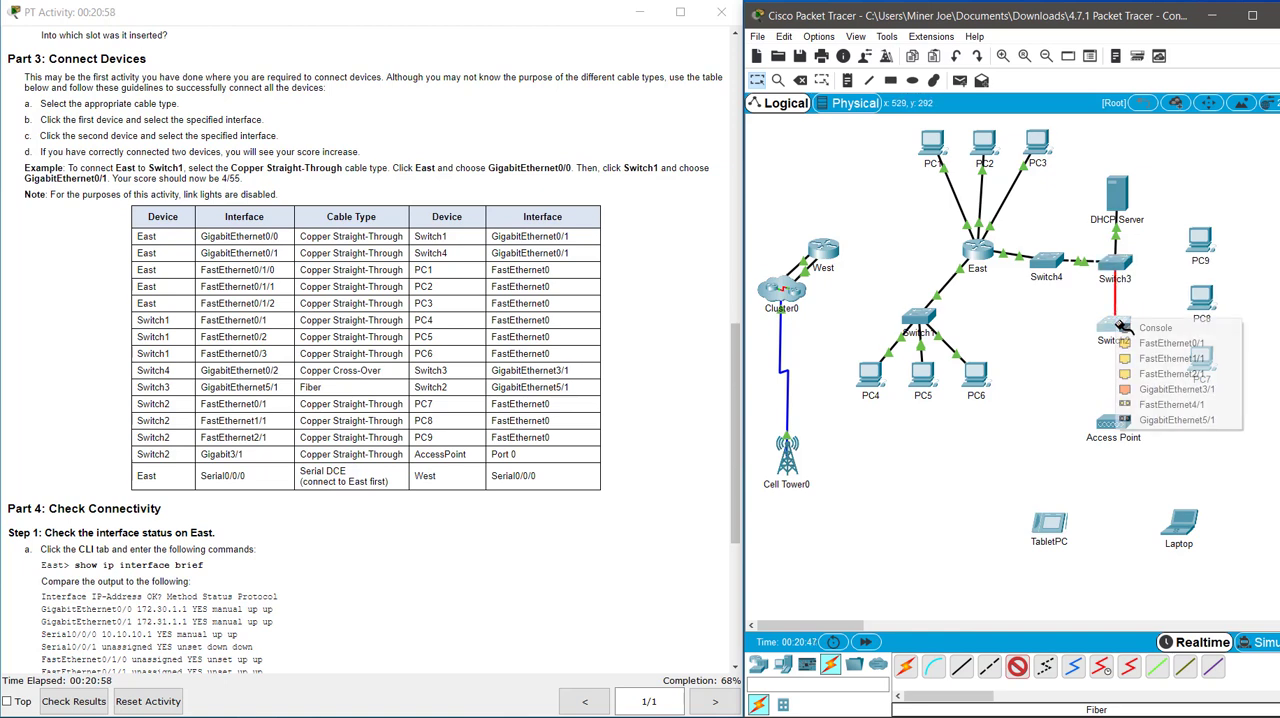
pyautogui.click(1136, 420)
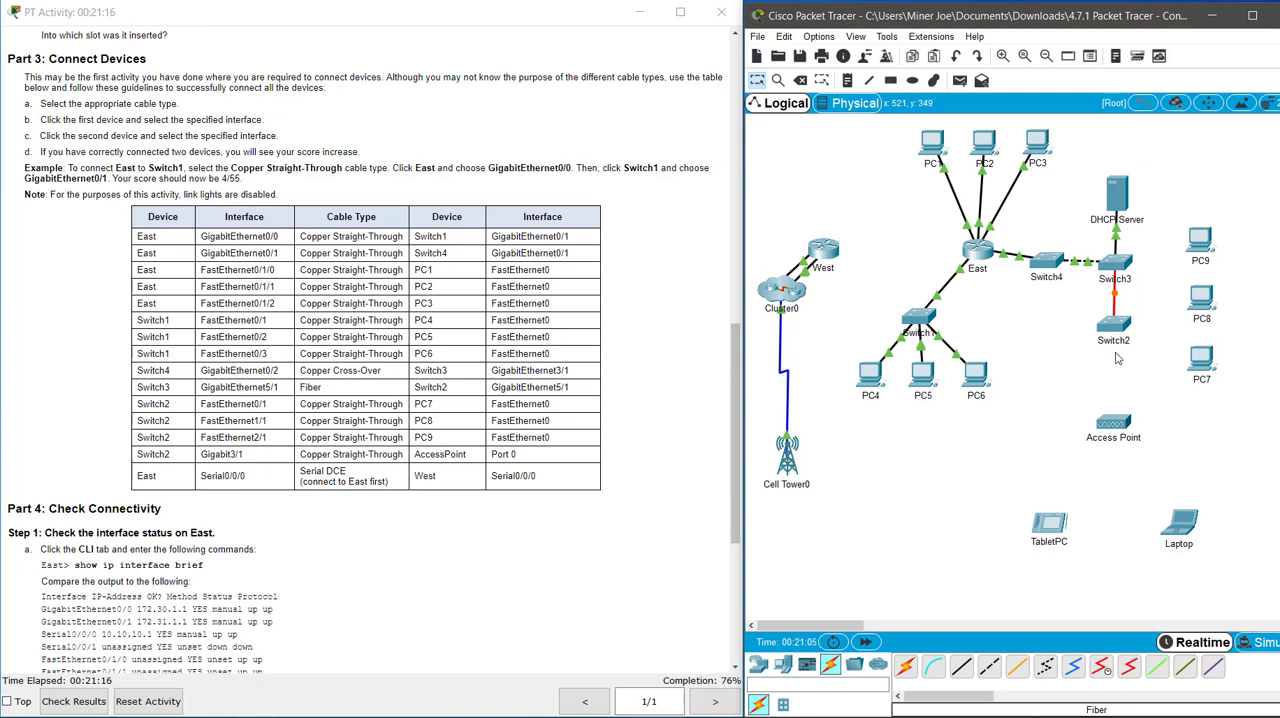
# Connect Switch2's FastEthernet0/1 to PC7's FastEthernet0 with a Copper Straight-Through cable.
pyautogui.click(961, 666)
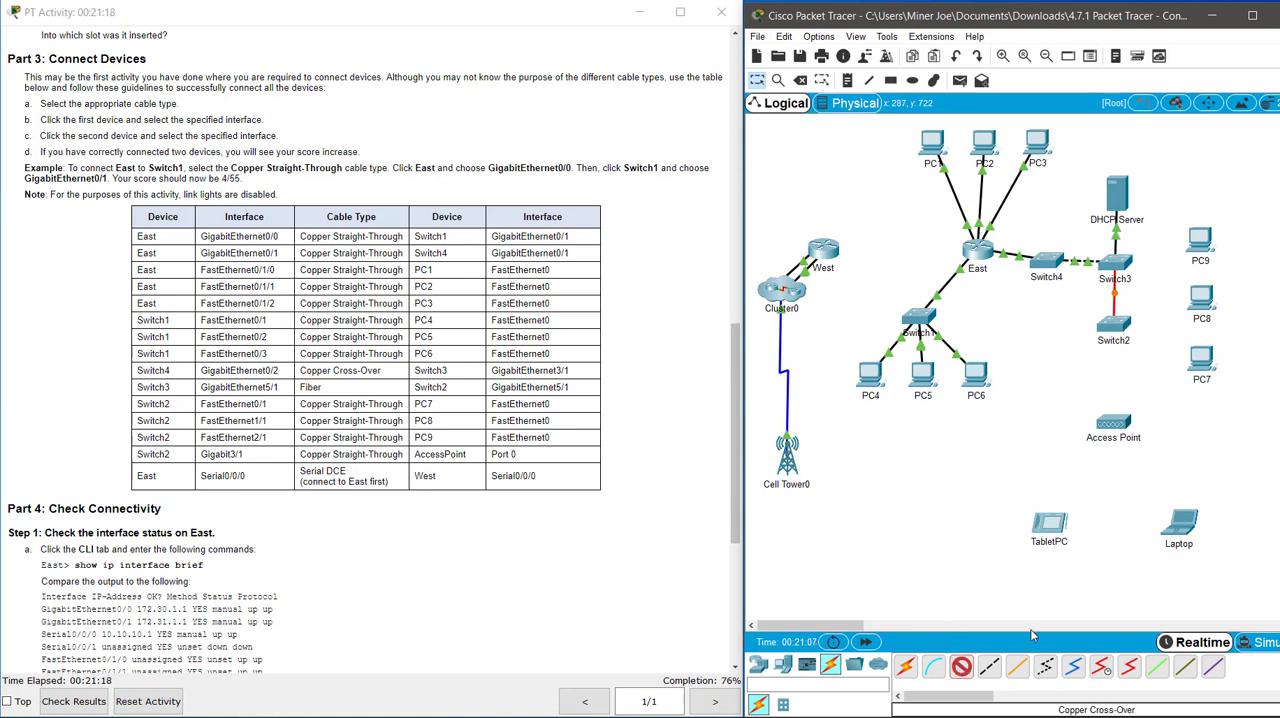
pyautogui.click(1125, 330)
pyautogui.click(1150, 348)
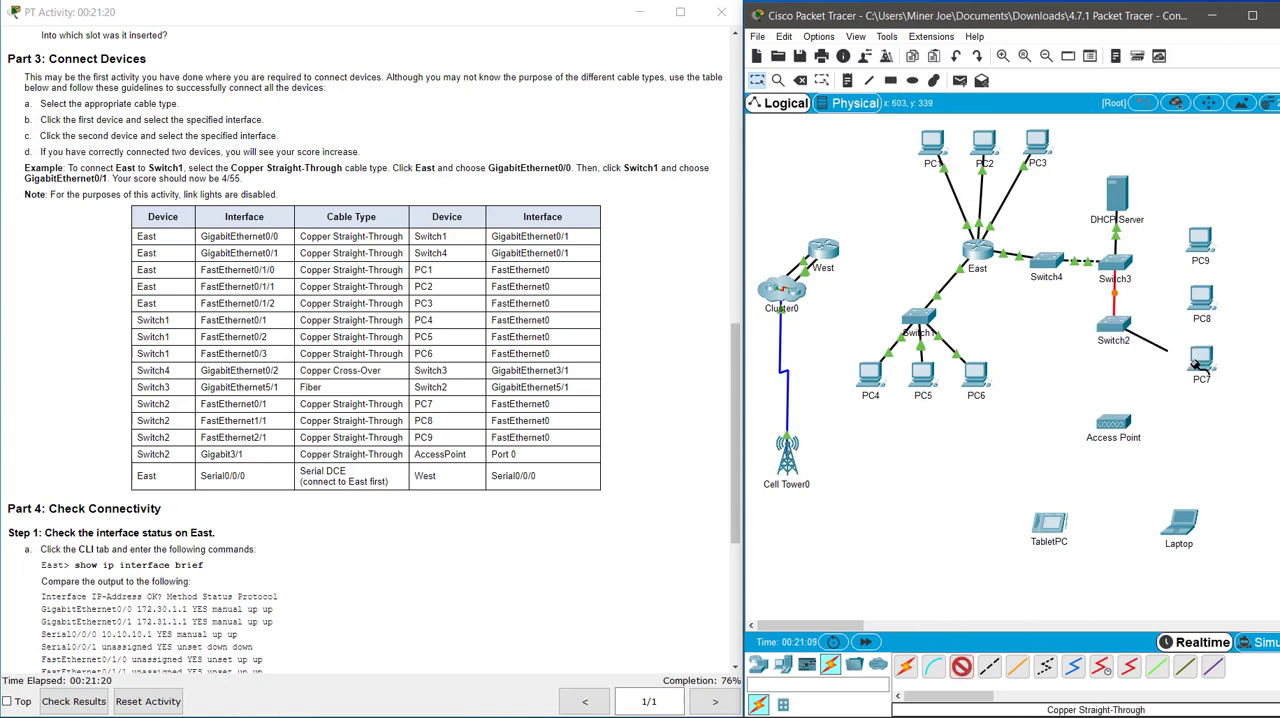
pyautogui.click(1200, 356)
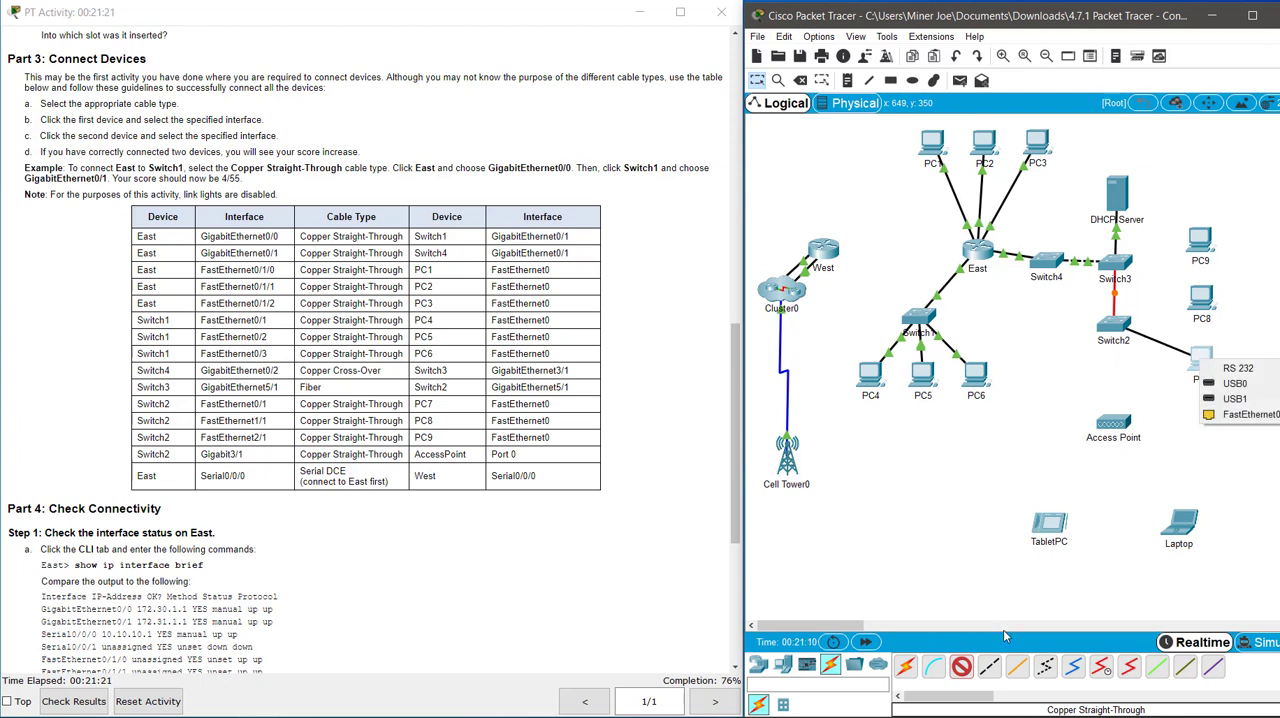
pyautogui.click(1240, 414)
# Connect Switch2's FastEthernet1/1 to PC8's FastEthernet0 with a Copper Straight-Through cable.
pyautogui.click(961, 667)
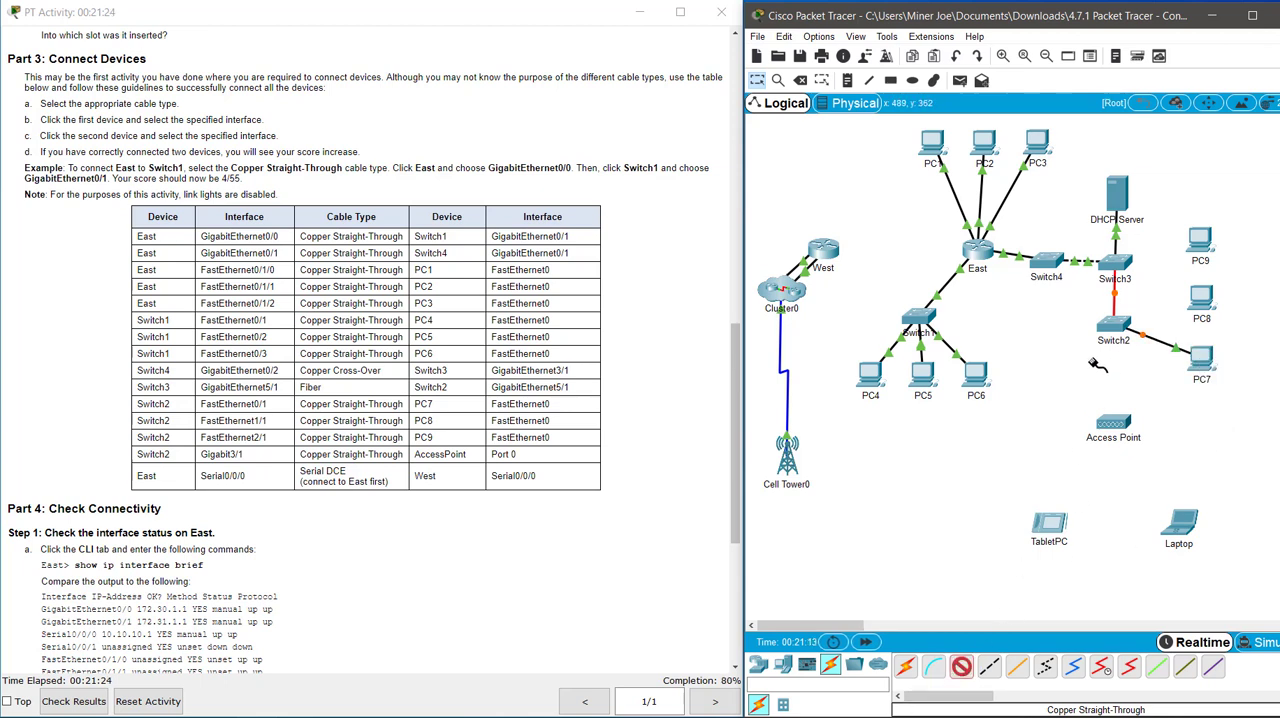
pyautogui.click(1118, 327)
pyautogui.click(1155, 345)
pyautogui.click(1198, 298)
pyautogui.click(1238, 352)
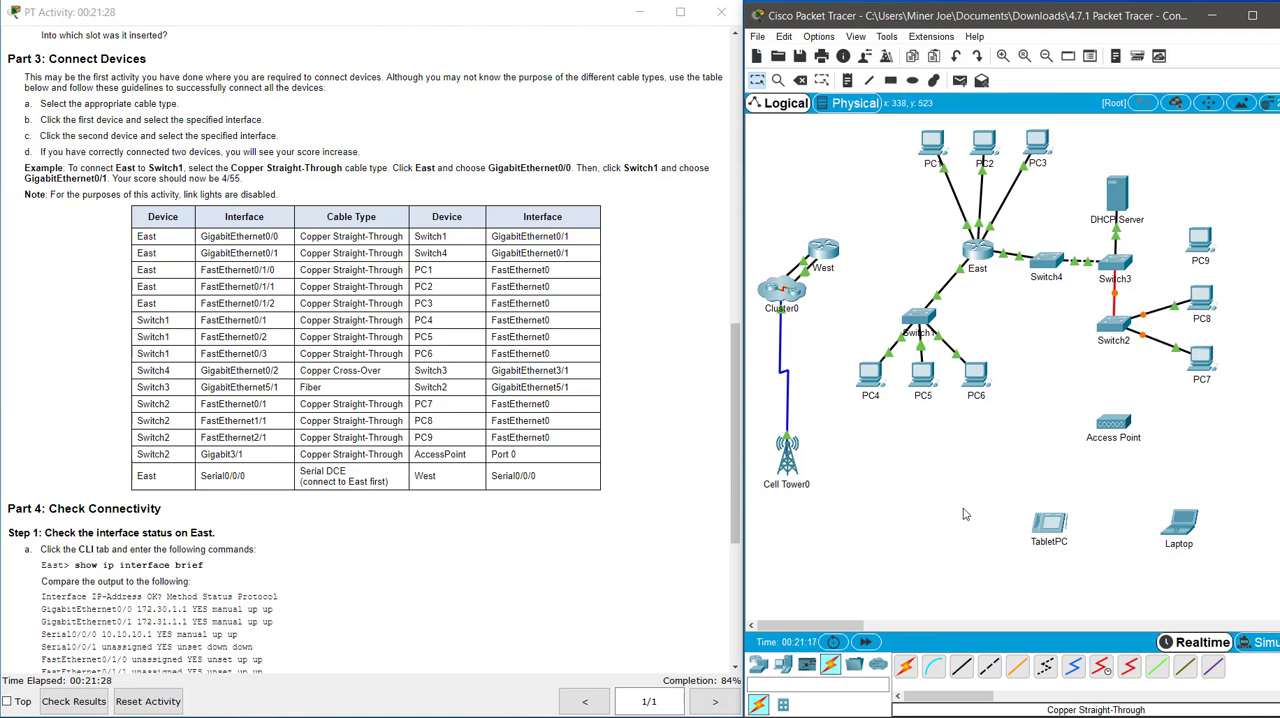
# Connect Switch2's FastEthernet2/1 to PC9's FastEthernet0 with a Copper Straight-Through cable.
pyautogui.click(963, 670)
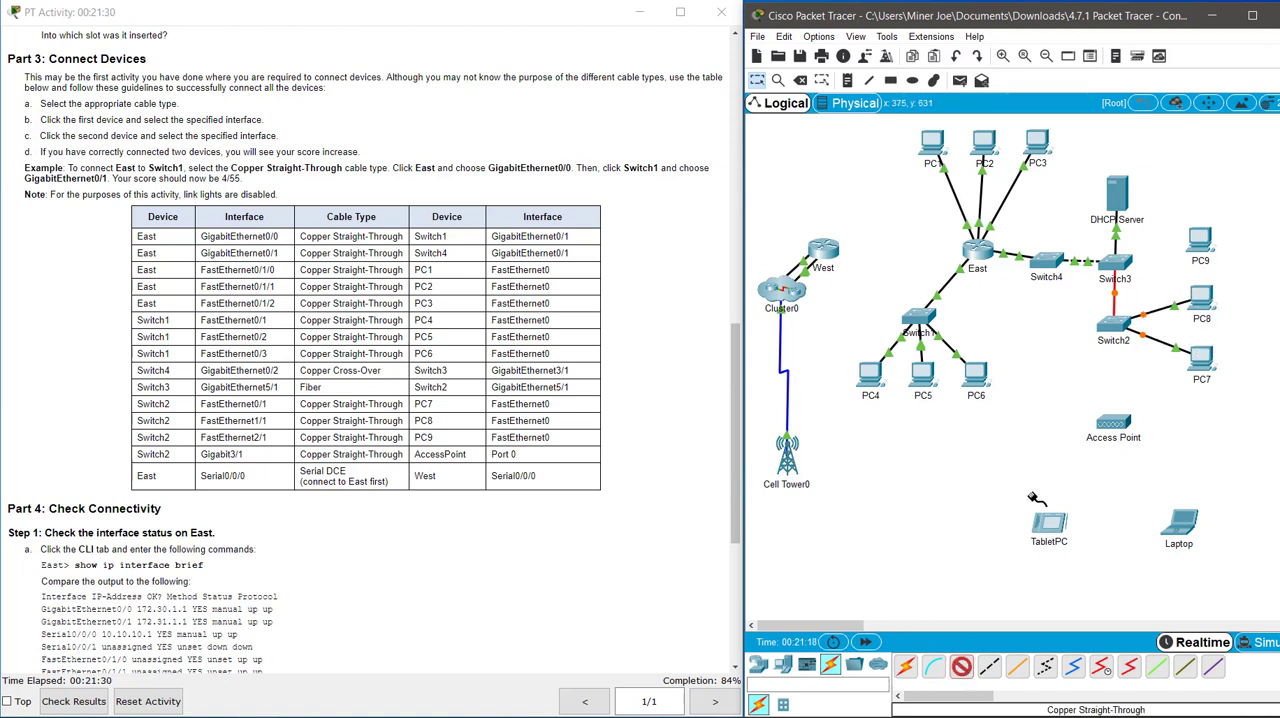
pyautogui.click(1115, 325)
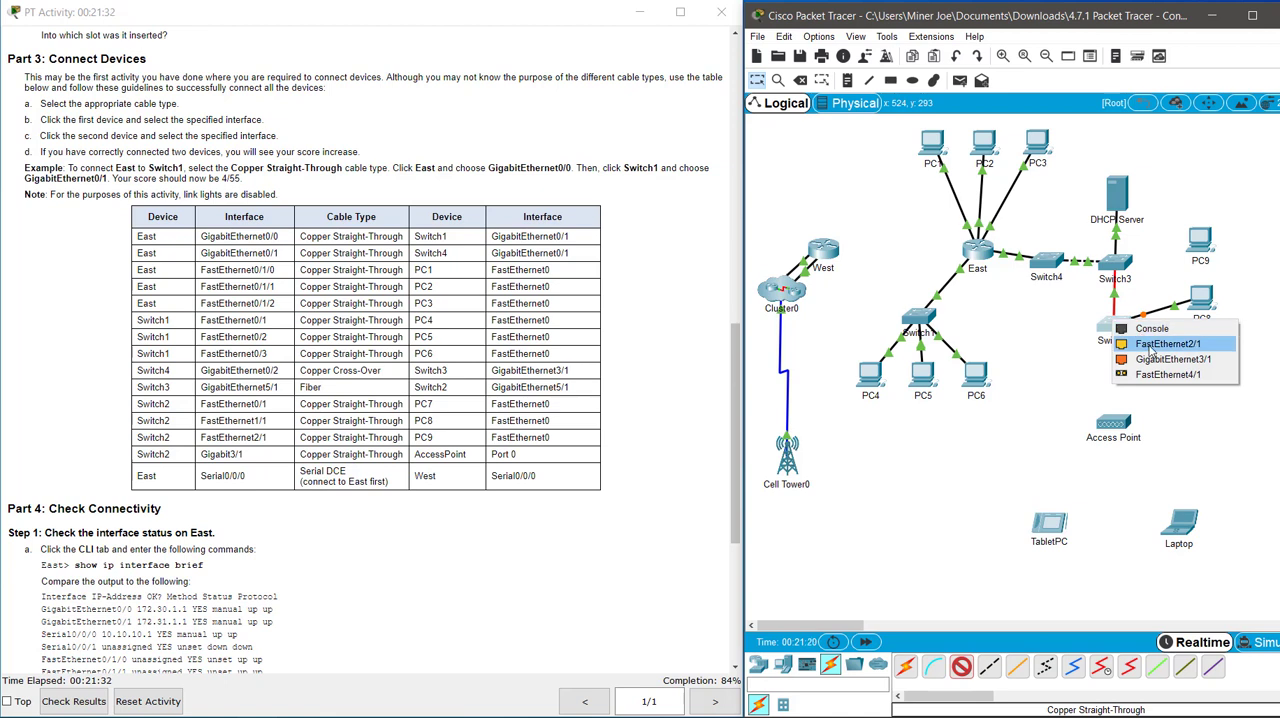
pyautogui.click(1166, 344)
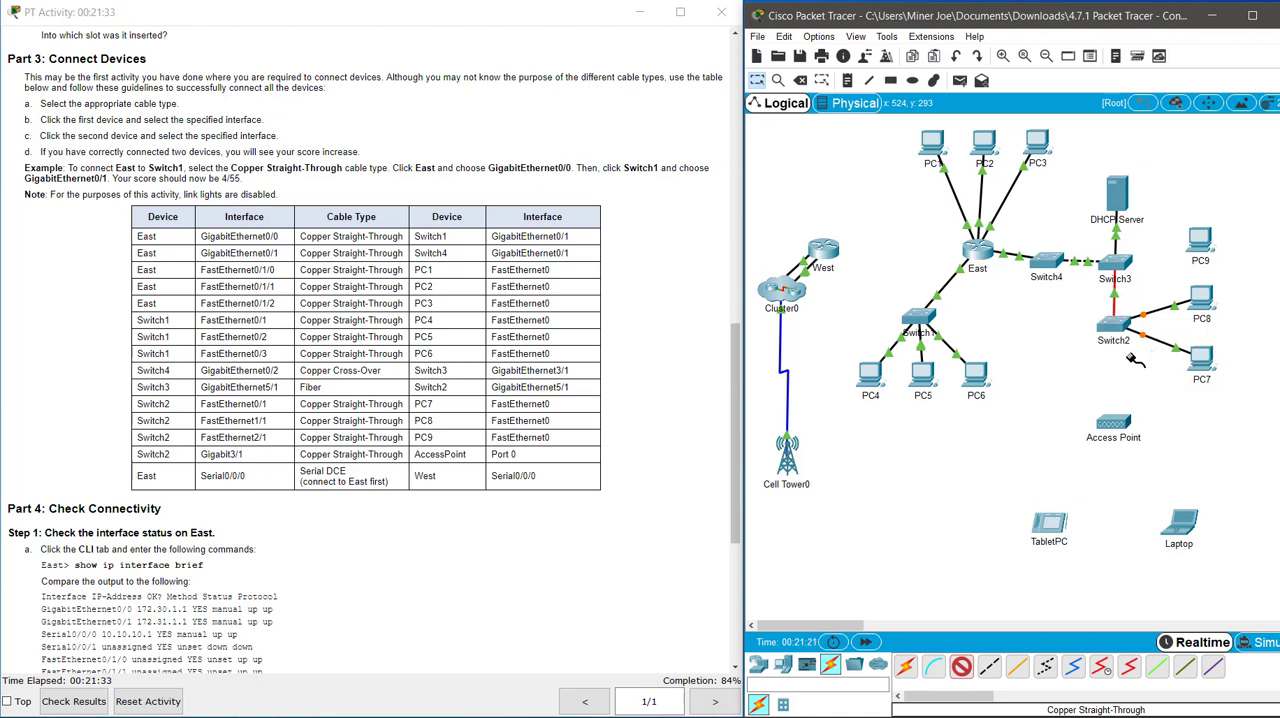
pyautogui.click(1201, 243)
pyautogui.click(1232, 298)
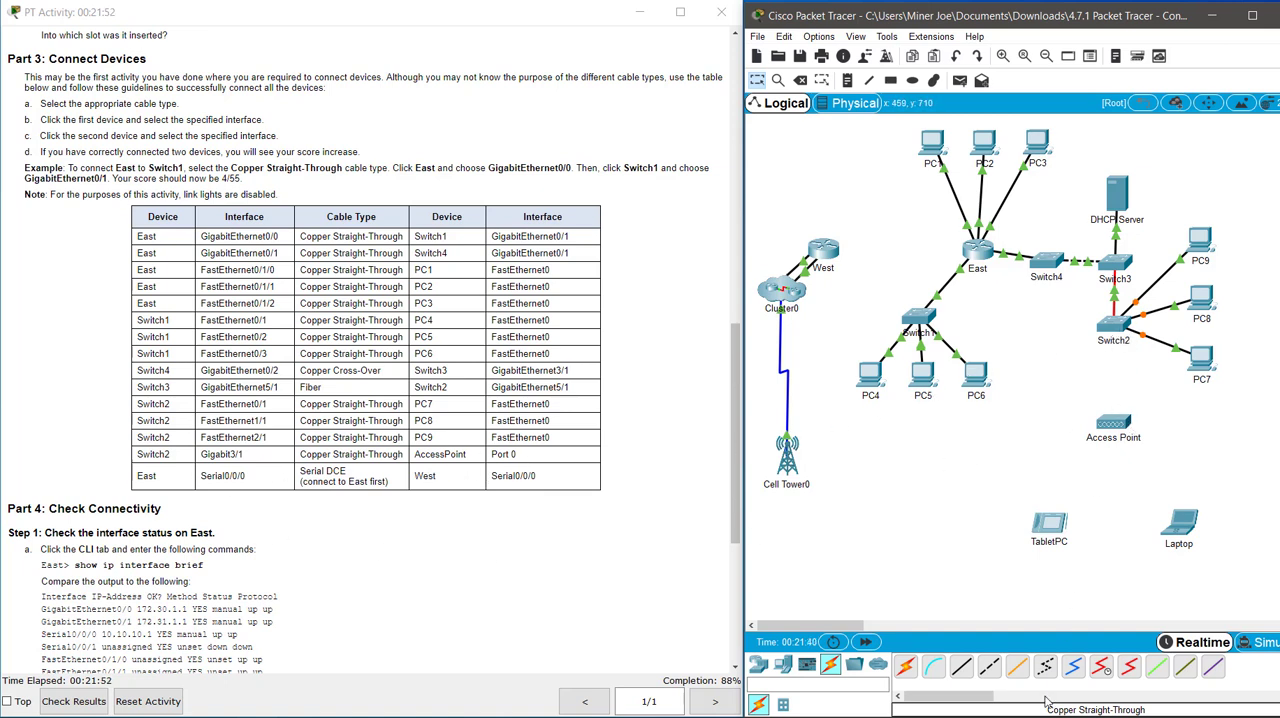
# Connect Switch2's GigabitEthernet3/1 to the Access Point's Port 0 with a Copper Straight-Through cable.
pyautogui.click(958, 675)
pyautogui.click(1108, 330)
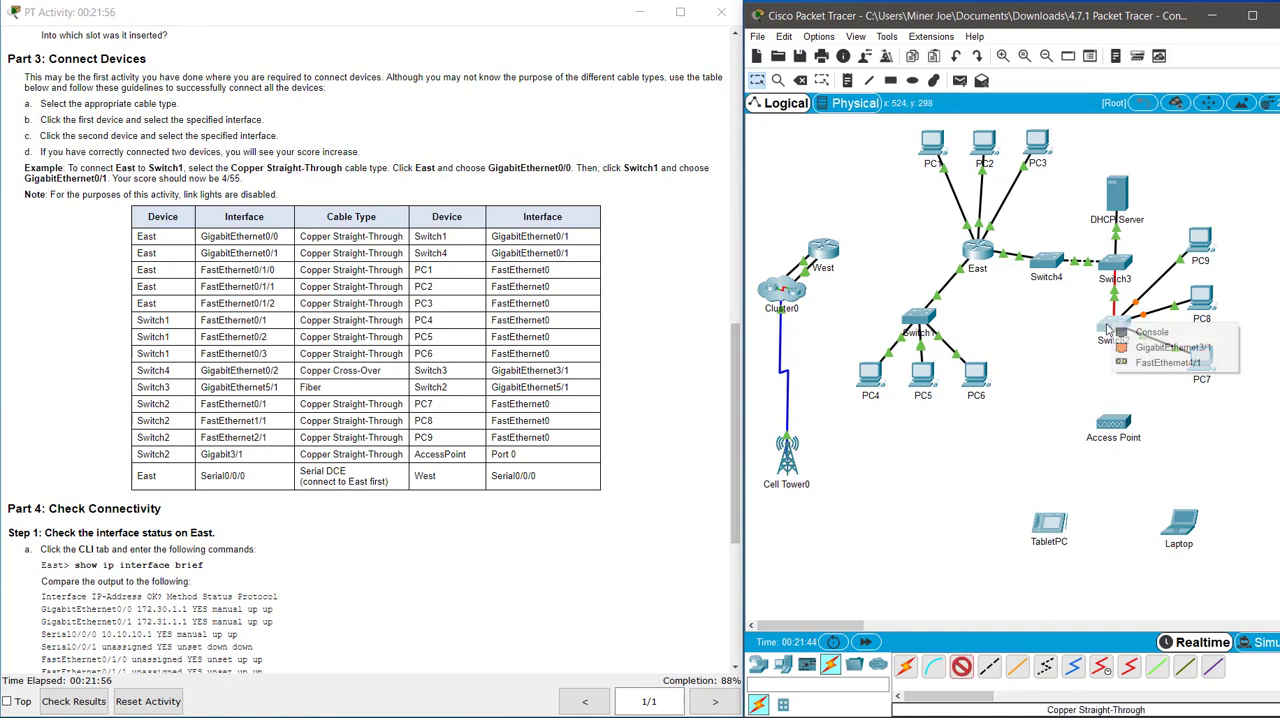
pyautogui.click(1165, 347)
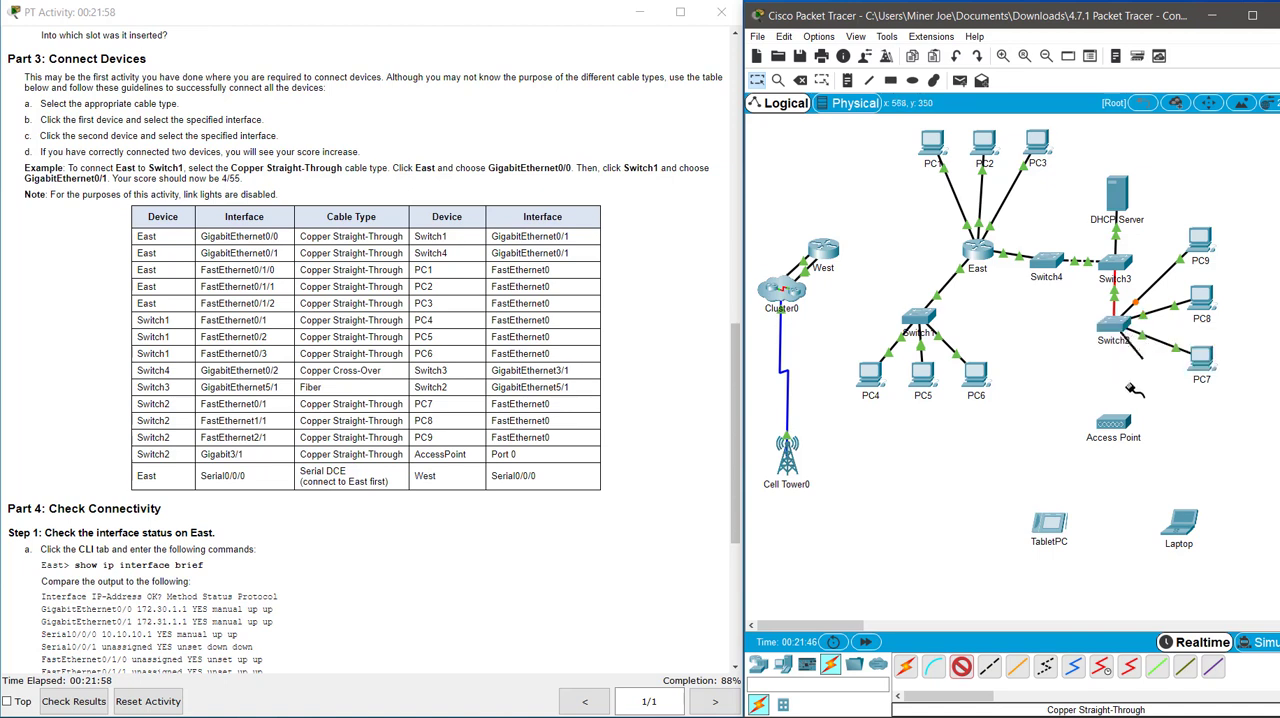
pyautogui.click(1116, 424)
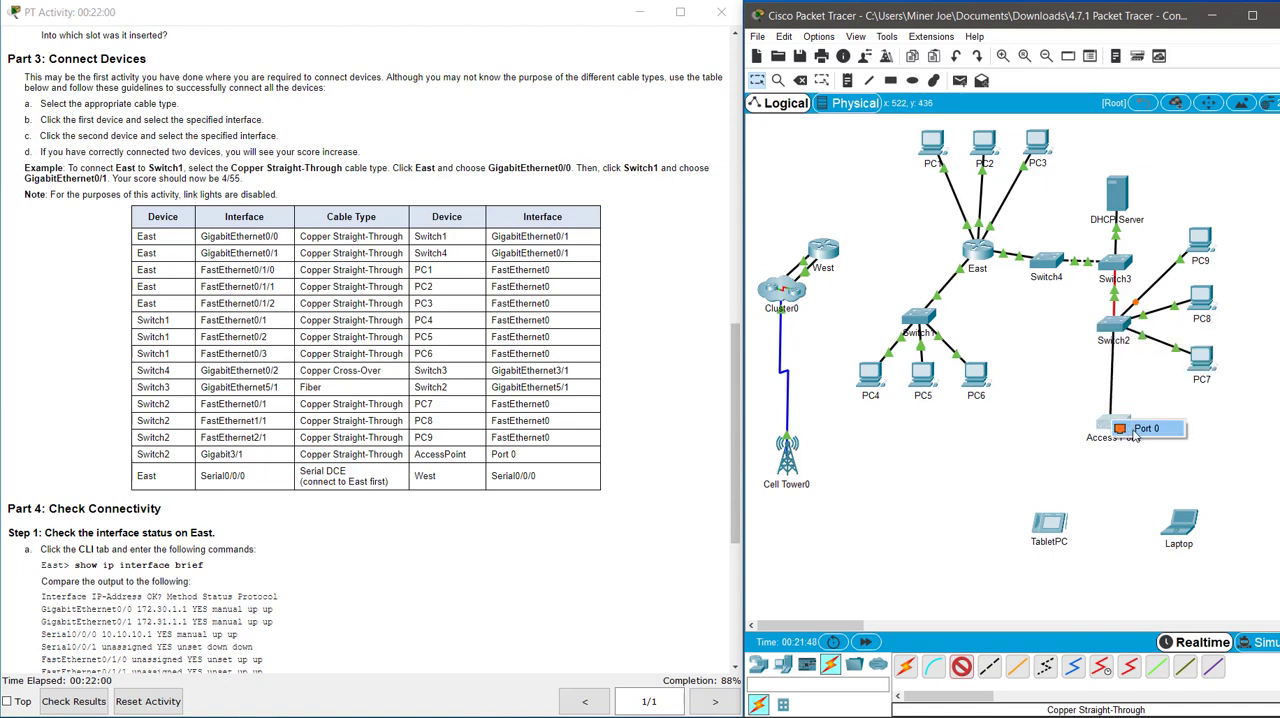
pyautogui.click(1136, 431)
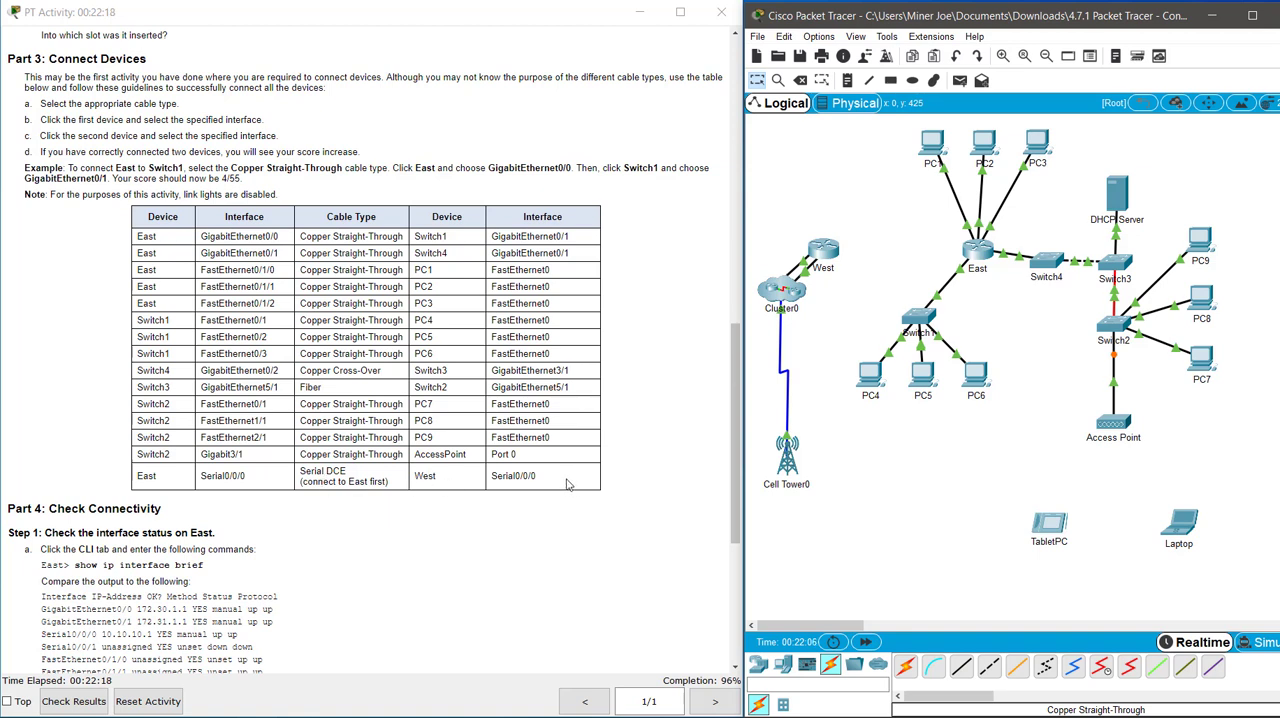
# Connect East's Serial0/0/0 to West's Serial0/0/0 with a Serial DCE cable, starting at East.
pyautogui.click(1101, 672)
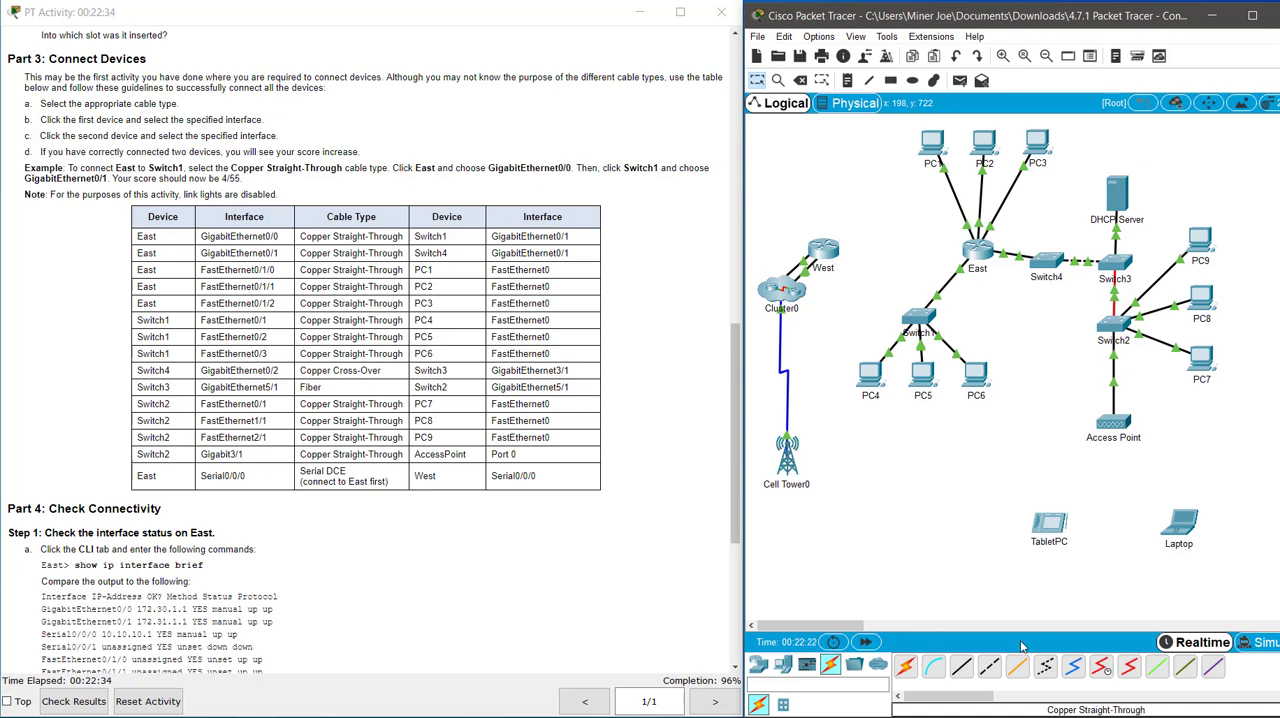
pyautogui.click(1102, 668)
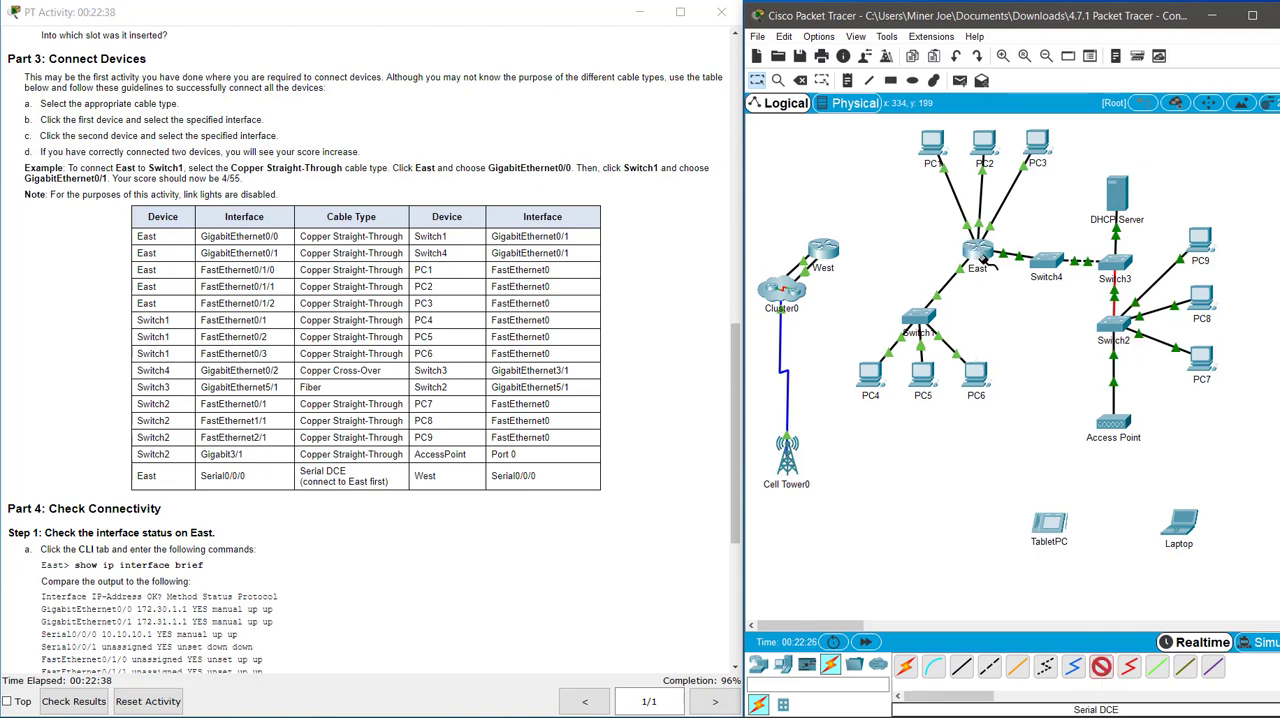
pyautogui.click(979, 253)
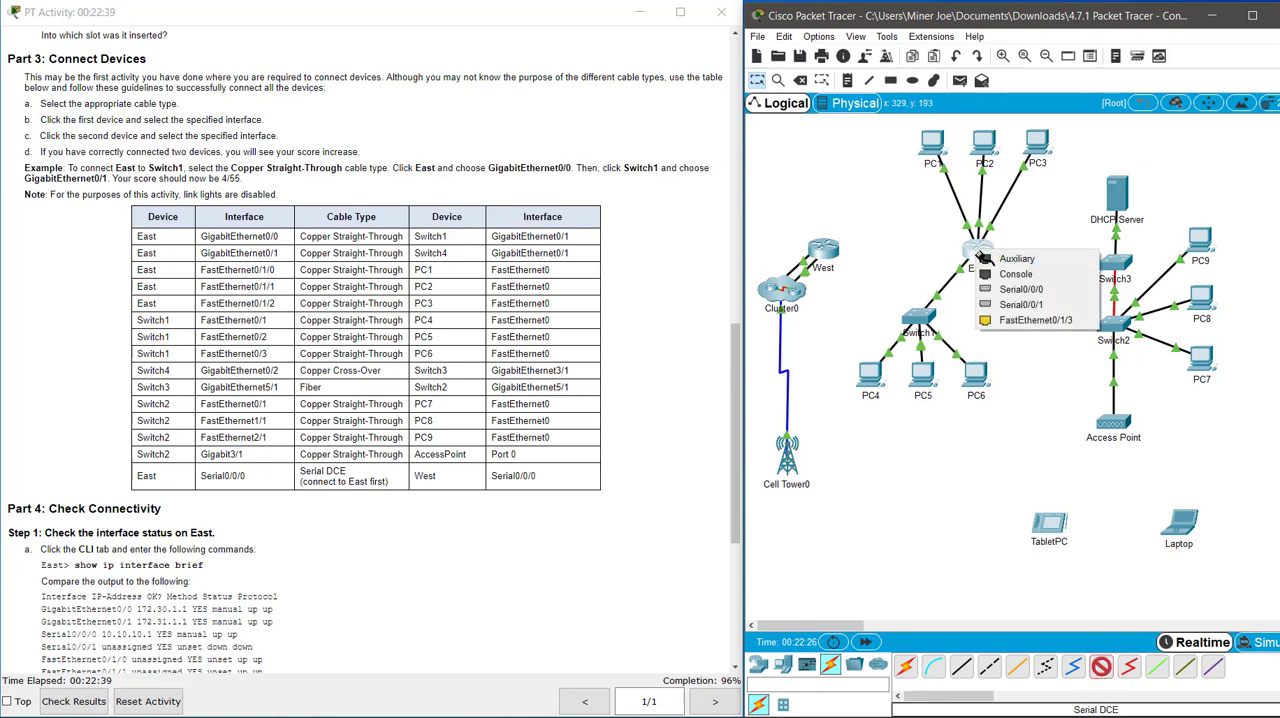
pyautogui.click(1012, 290)
pyautogui.click(825, 252)
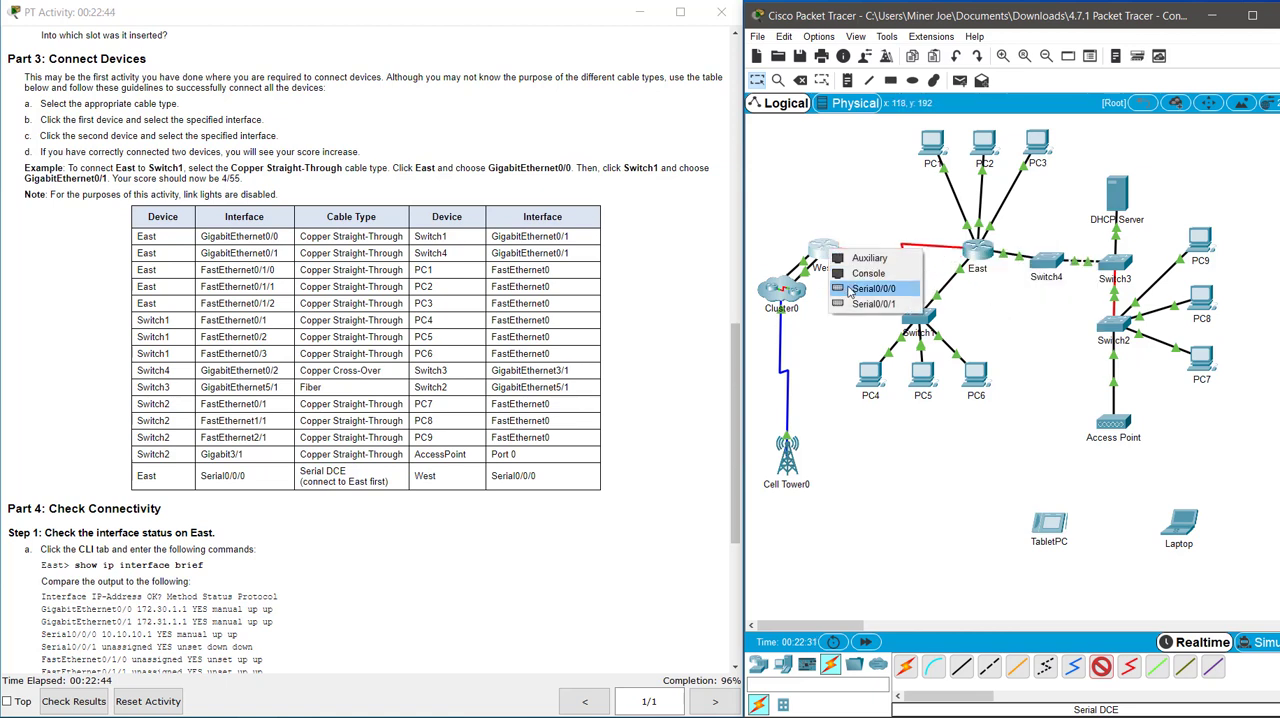
pyautogui.click(849, 289)
pyautogui.scroll(-3, 368, 400)
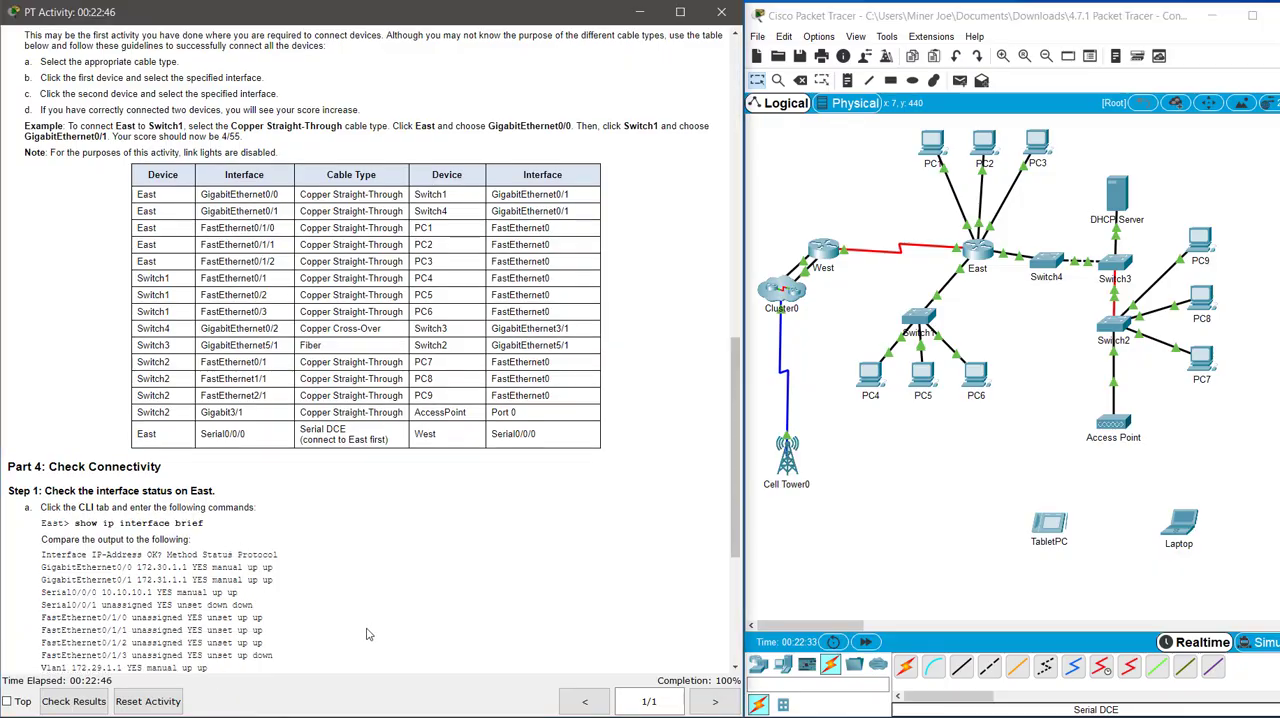
pyautogui.scroll(2, 366, 627)
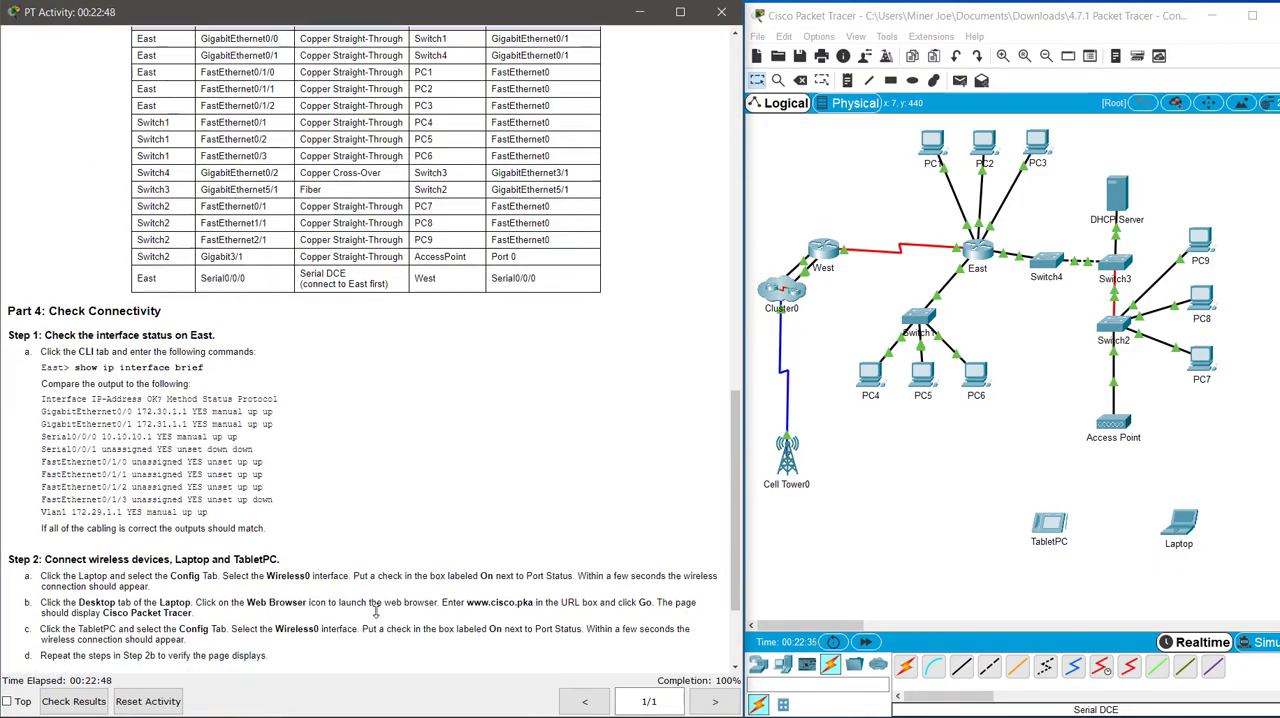
pyautogui.scroll(5, 374, 590)
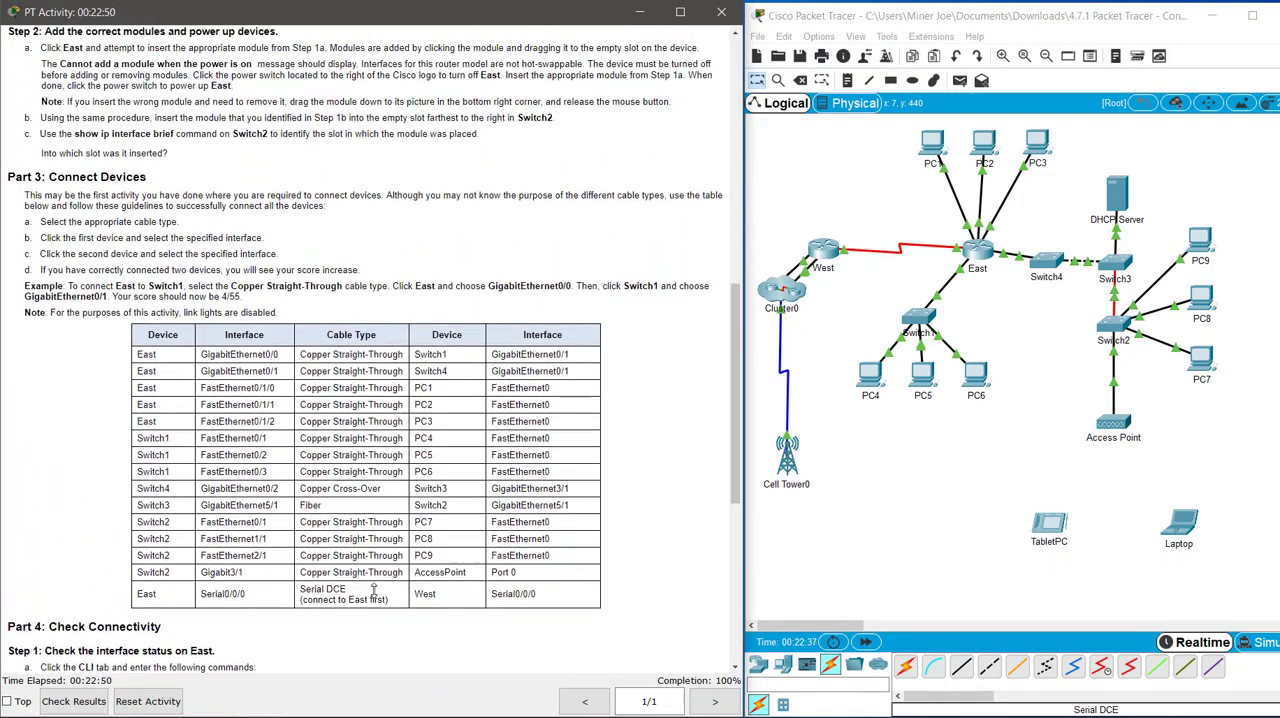
pyautogui.scroll(5, 374, 590)
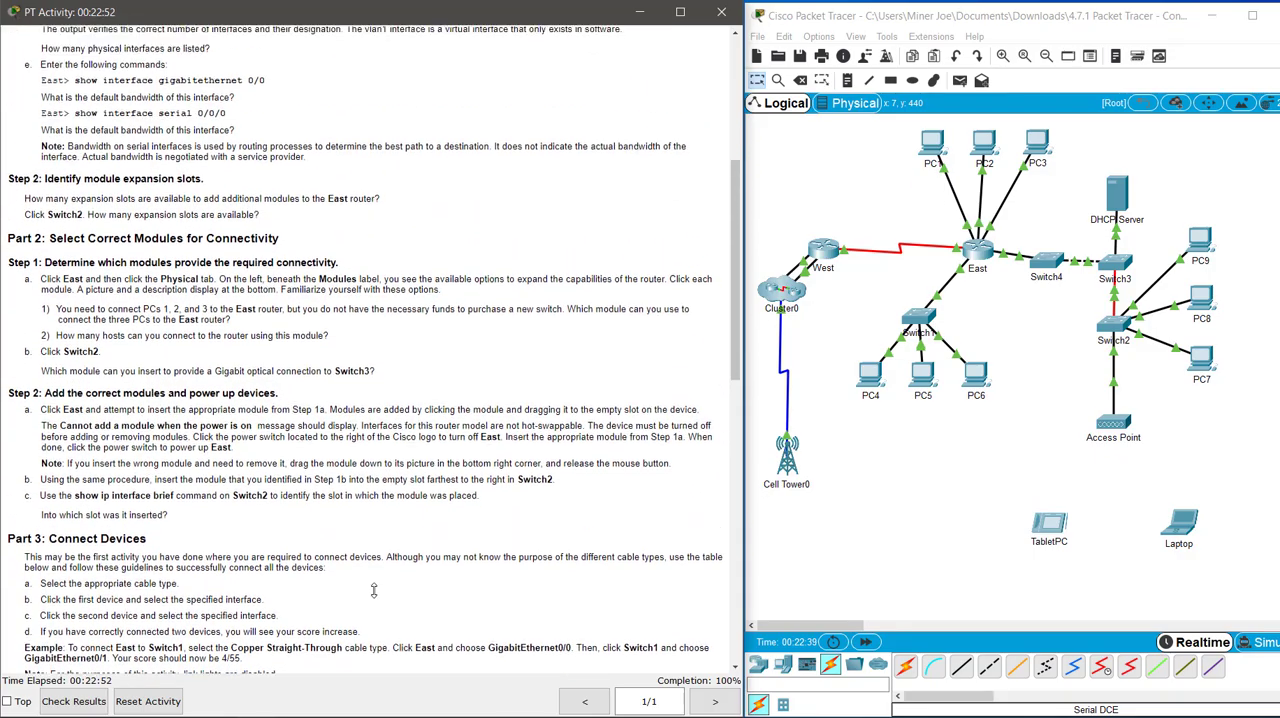
pyautogui.scroll(3, 374, 590)
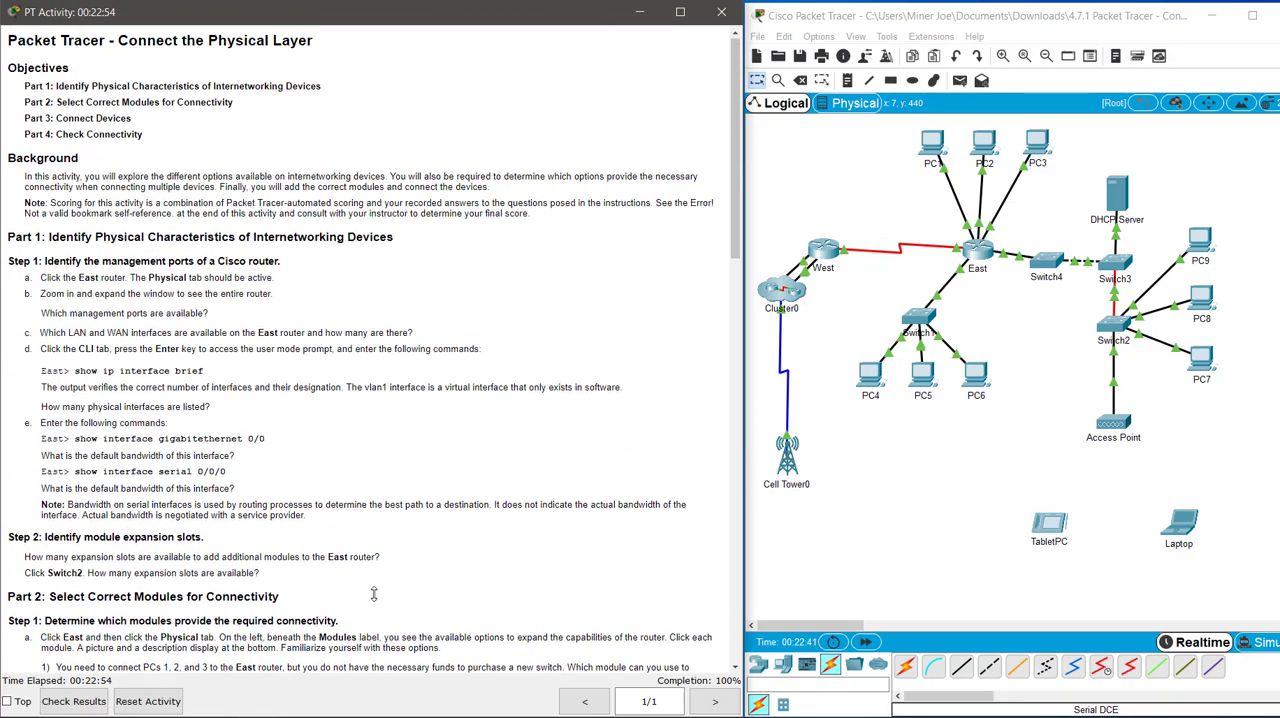